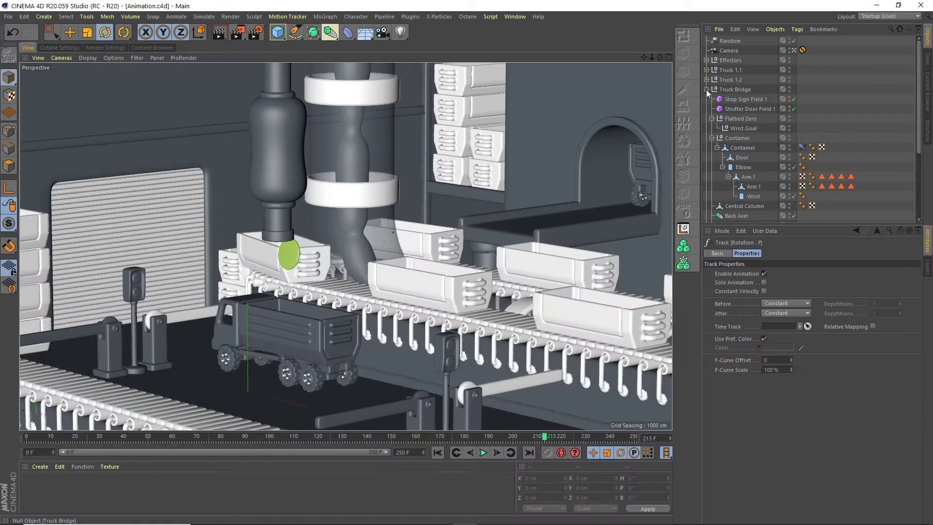
Hide the Bridge Wall group in the viewport and return the animation to frame 0
{"action": "left_click", "coordinate": [706, 90]}
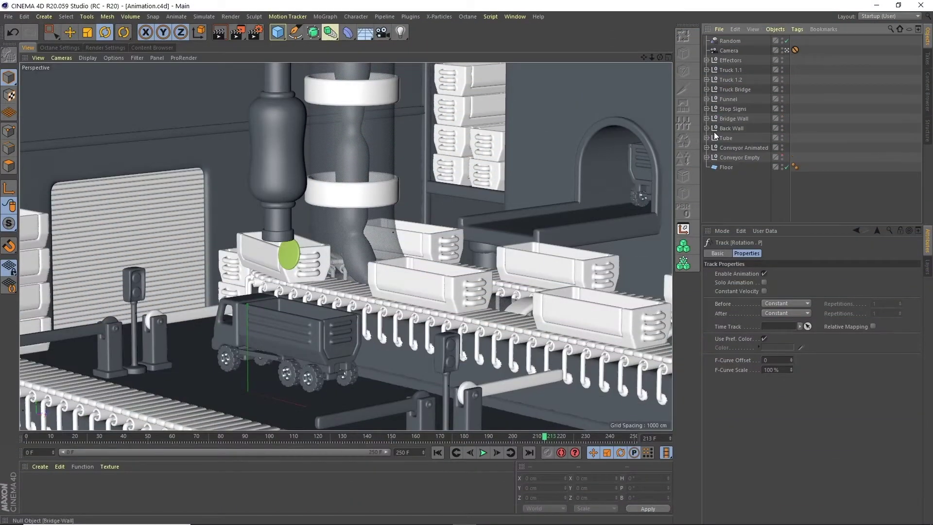
{"action": "double_click", "coordinate": [782, 117]}
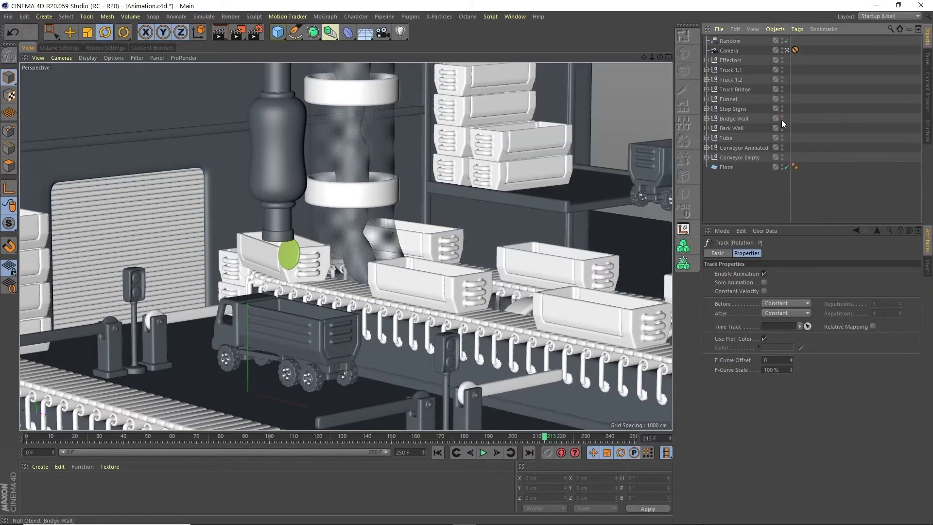
{"action": "left_click", "coordinate": [668, 57]}
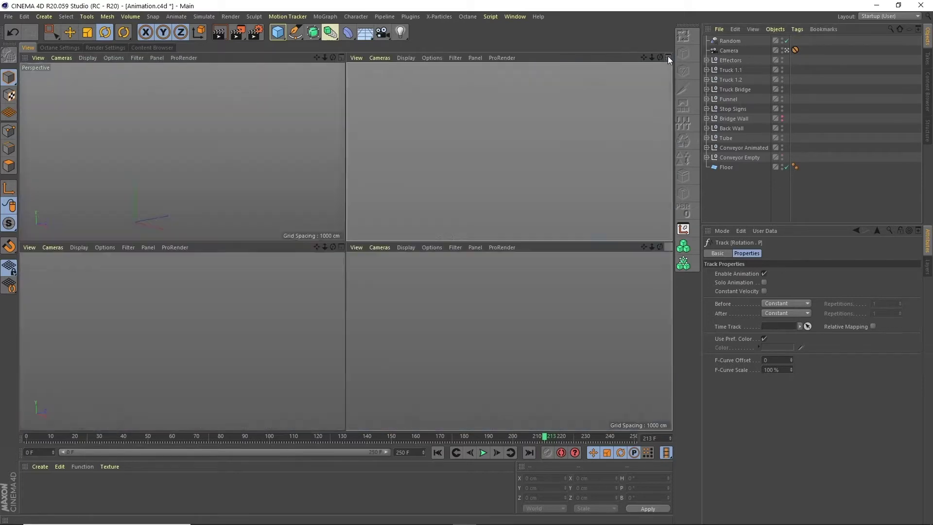
{"action": "left_click", "coordinate": [668, 58]}
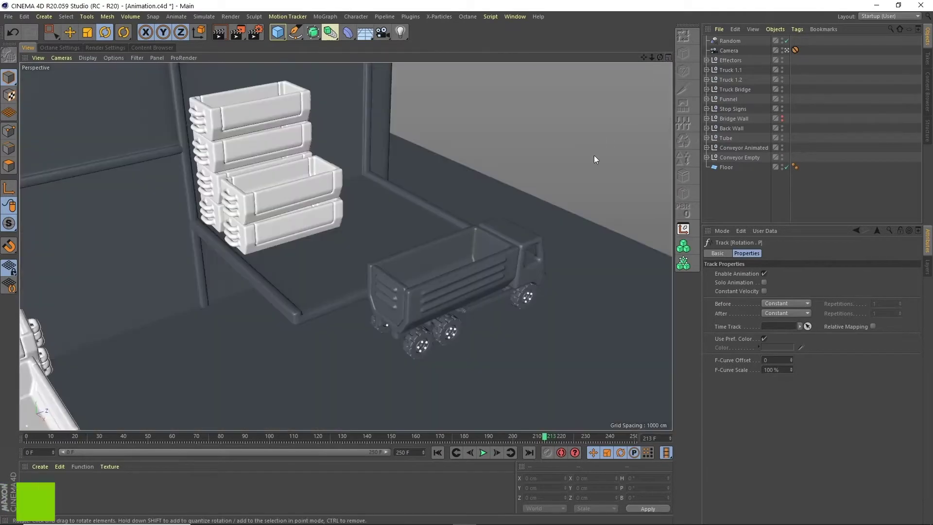
{"action": "left_click", "coordinate": [441, 448]}
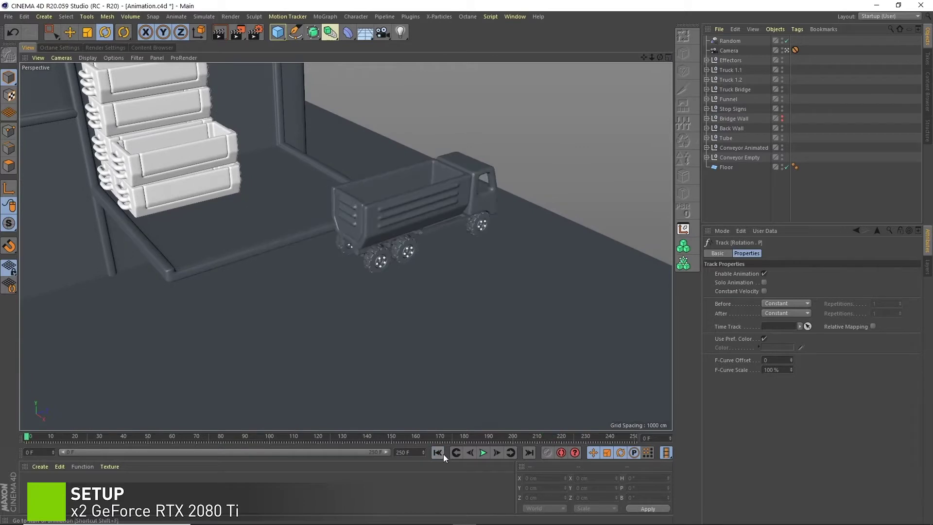
{"action": "scroll", "coordinate": [443, 169], "scroll_direction": "up", "scroll_amount": 4}
{"action": "mouse_move", "coordinate": [438, 171]}
{"action": "left_mouse_down", "text": "alt"}
{"action": "mouse_move", "coordinate": [434, 204]}
{"action": "mouse_move", "coordinate": [450, 165]}
{"action": "mouse_move", "coordinate": [416, 185]}
{"action": "mouse_move", "coordinate": [426, 178]}
{"action": "left_mouse_up", "text": "alt"}
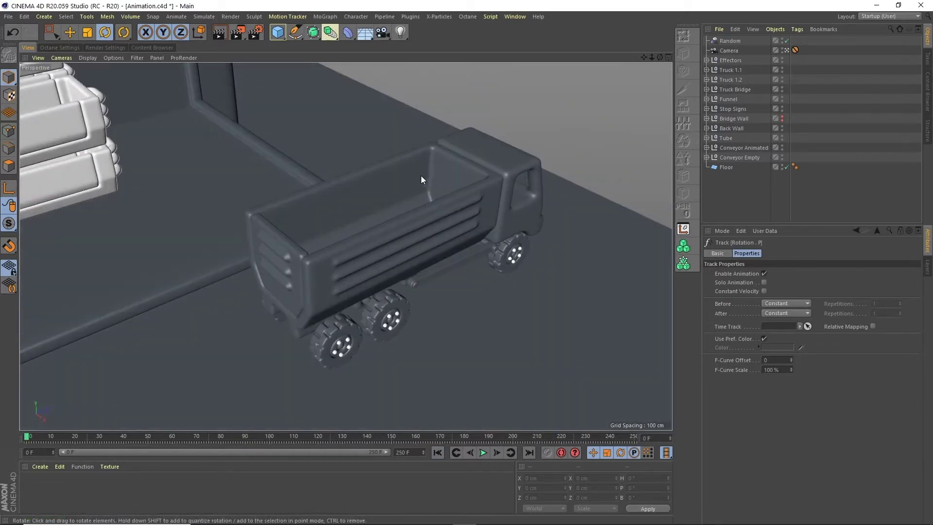
Add a MoGraph Cloner to the scene
{"action": "left_click", "coordinate": [278, 32]}
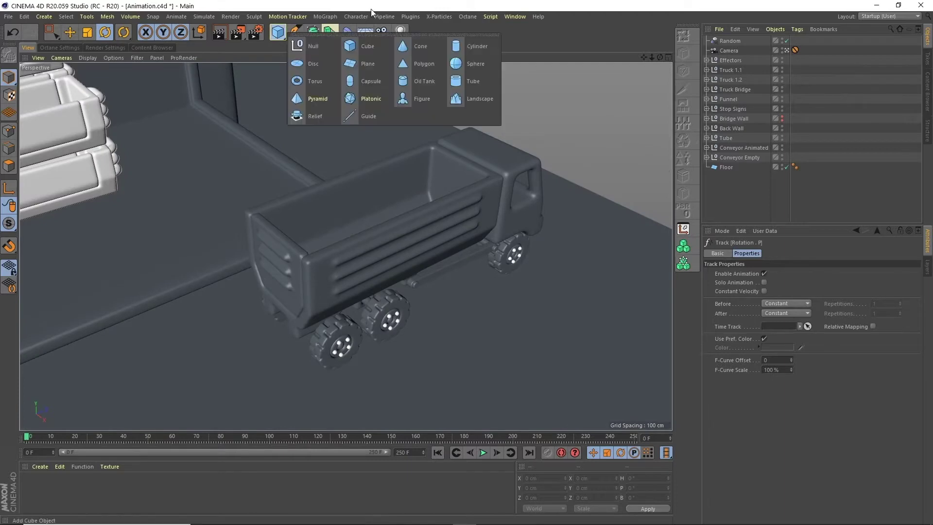
{"action": "left_click", "coordinate": [324, 16]}
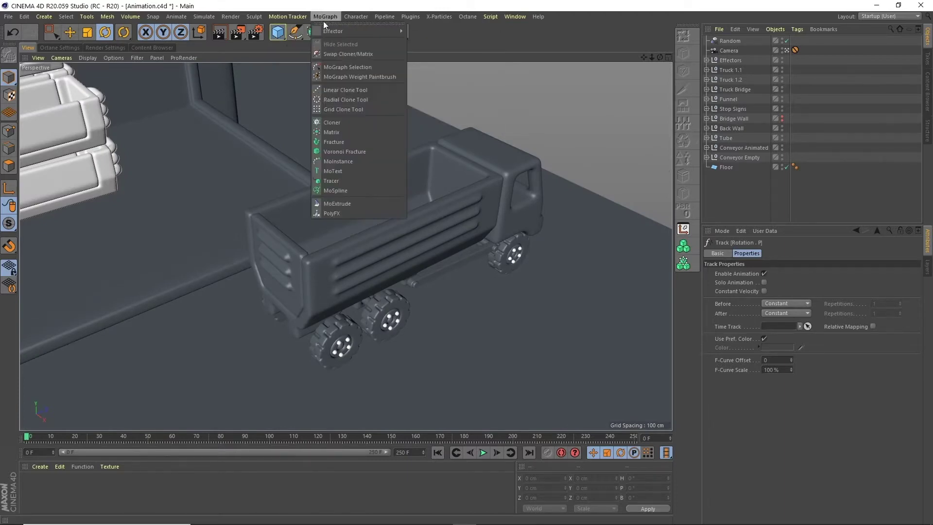
{"action": "left_click", "coordinate": [336, 121]}
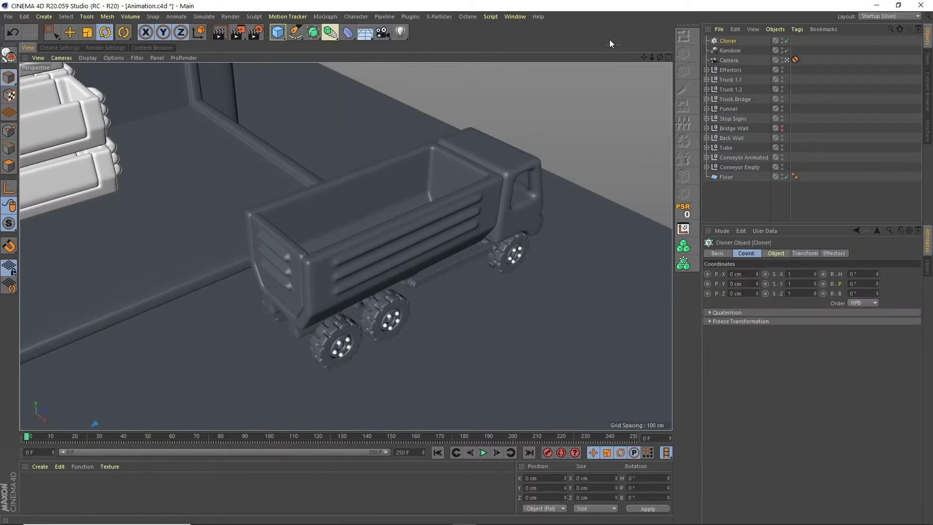
Align the Cloner to the Truck Bridge's container by nesting it there and resetting its PSR, then place it unparented above the Truck Bridge group
{"action": "left_click", "coordinate": [706, 99]}
{"action": "left_click_drag", "start_coordinate": [730, 41], "coordinate": [748, 162]}
{"action": "left_click", "coordinate": [684, 215]}
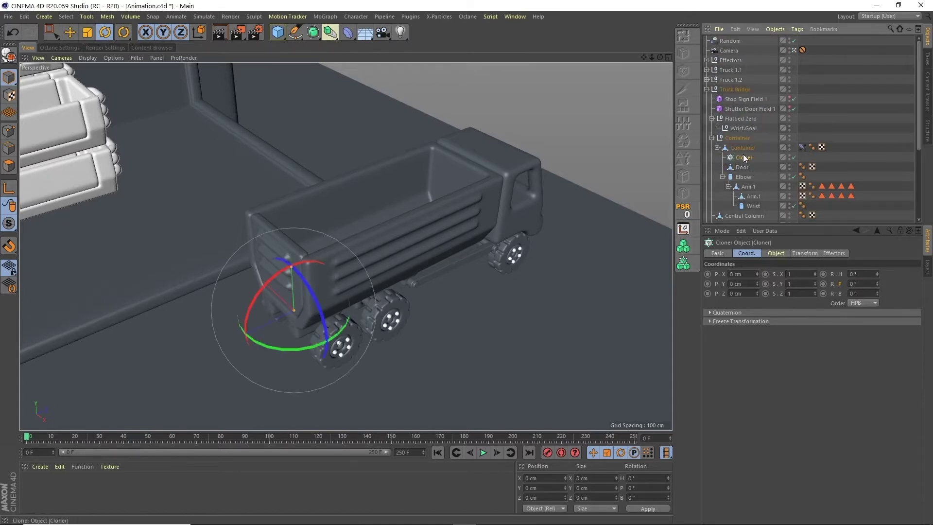
{"action": "left_click_drag", "start_coordinate": [740, 106], "coordinate": [739, 91]}
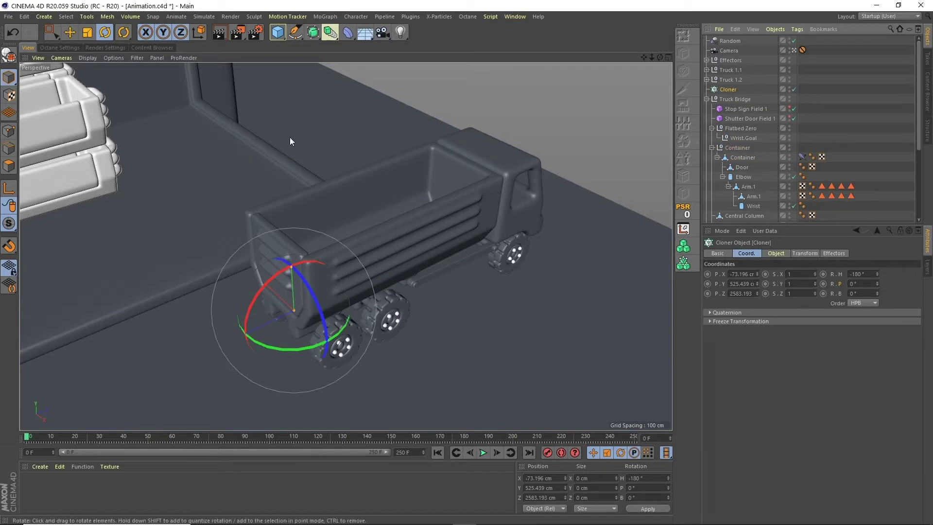
Move the Cloner up and forward into the truck bed, to about Y 659 cm and Z 2812 cm
{"action": "key", "text": "e"}
{"action": "left_click_drag", "start_coordinate": [237, 334], "coordinate": [370, 258]}
{"action": "mouse_move", "coordinate": [658, 55]}
{"action": "left_mouse_down"}
{"action": "mouse_move", "coordinate": [712, 59]}
{"action": "mouse_move", "coordinate": [651, 54]}
{"action": "left_mouse_up"}
{"action": "left_click_drag", "start_coordinate": [425, 185], "coordinate": [427, 117]}
{"action": "left_click_drag", "start_coordinate": [404, 209], "coordinate": [368, 224]}
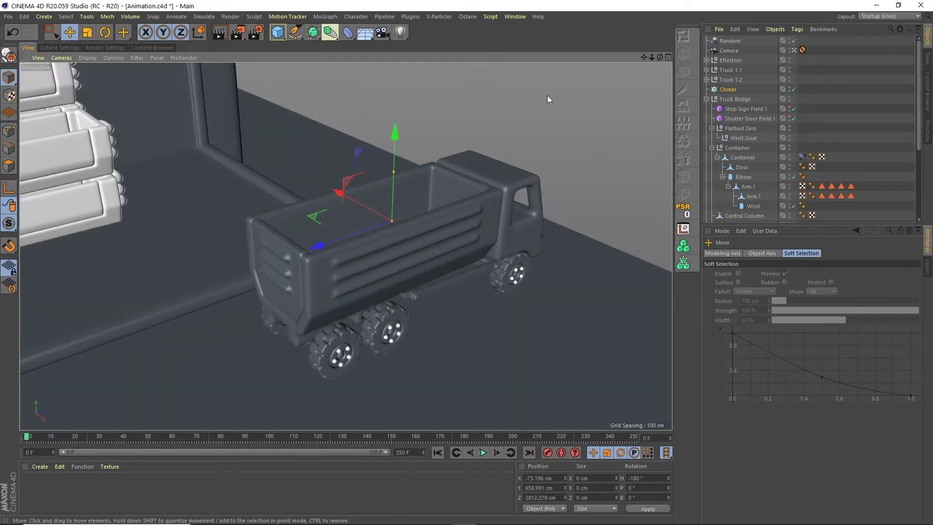
Rename the Cloner as Truck Bridge Cloner
{"action": "double_click", "coordinate": [727, 89]}
{"action": "type", "text": "Truck"}
{"action": "type", "text": " Bridge"}
{"action": "type", "text": " Cloner"}
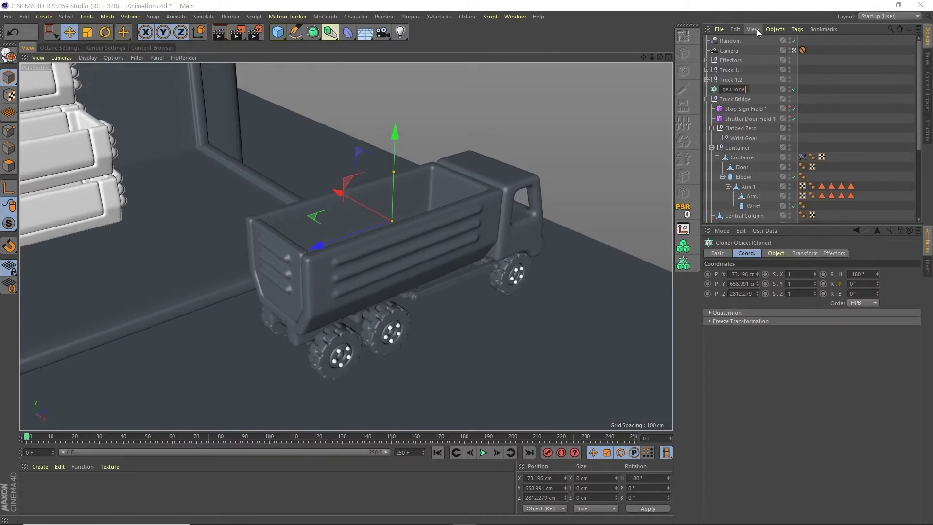
{"action": "key", "text": "Return"}
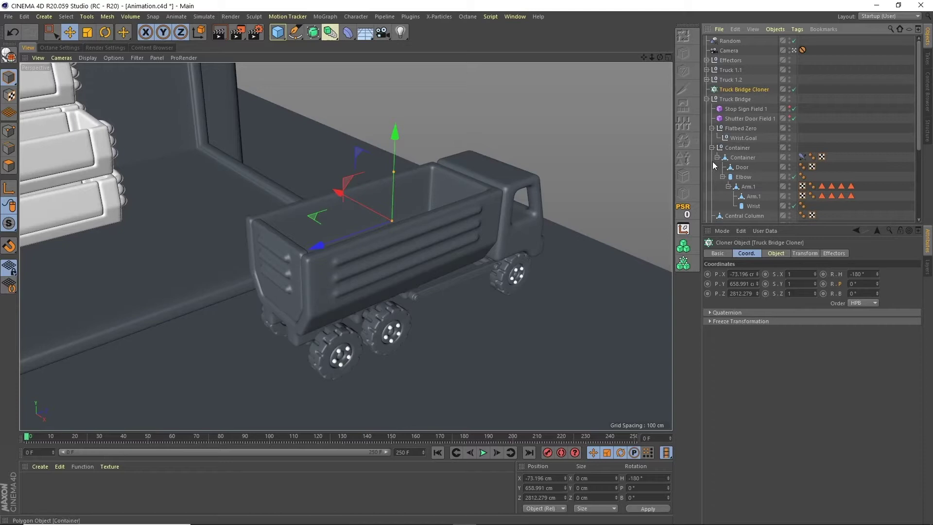
Add a Sphere as a child of the Truck Bridge Cloner and set its radius to 7 cm
{"action": "left_click_drag", "start_coordinate": [287, 33], "coordinate": [473, 64]}
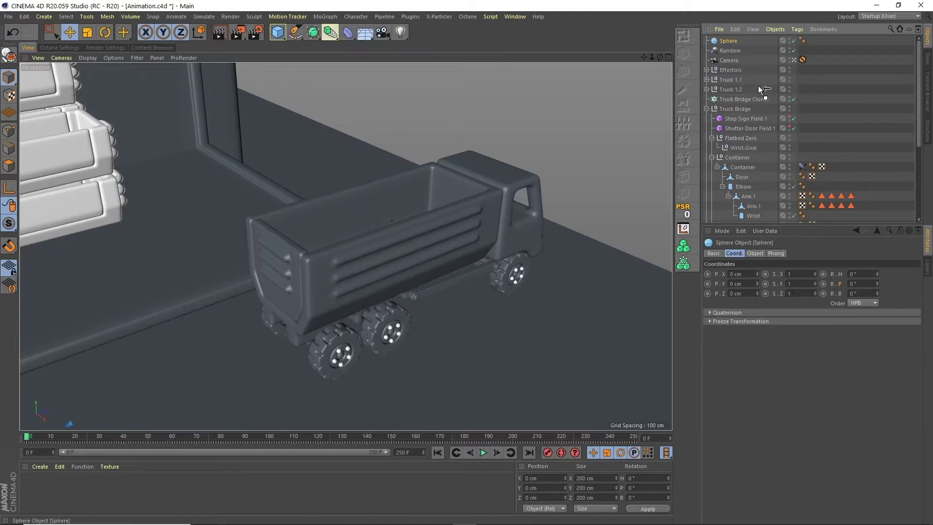
{"action": "left_click_drag", "start_coordinate": [755, 98], "coordinate": [756, 99]}
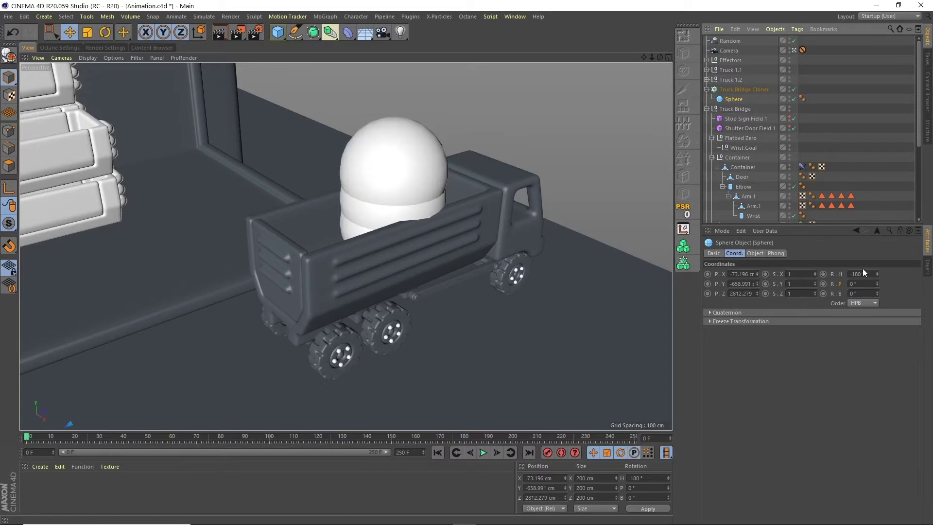
{"action": "left_click", "coordinate": [754, 253]}
{"action": "double_click", "coordinate": [765, 274]}
{"action": "type", "text": "7"}
{"action": "key", "text": "Return"}
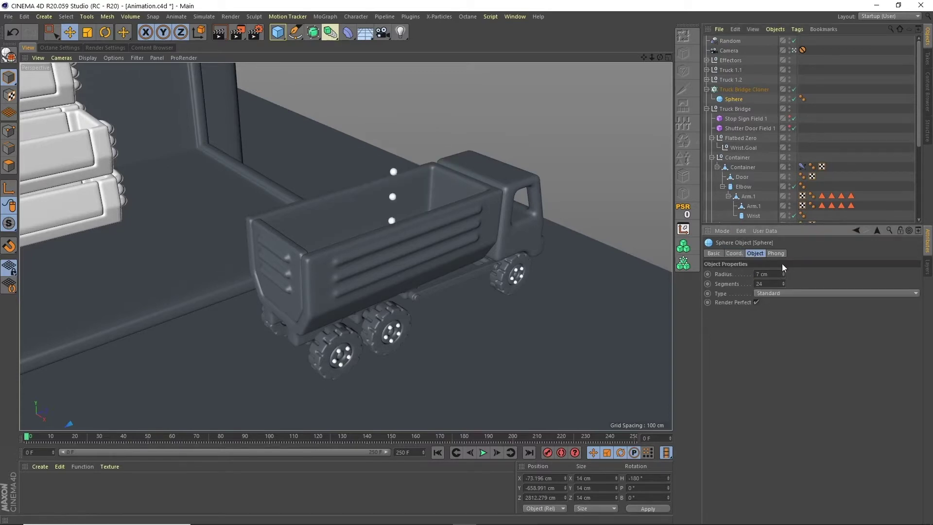
Switch the Truck Bridge Cloner to Grid Array mode with a count of 4, 4 and 12
{"action": "left_click", "coordinate": [742, 89]}
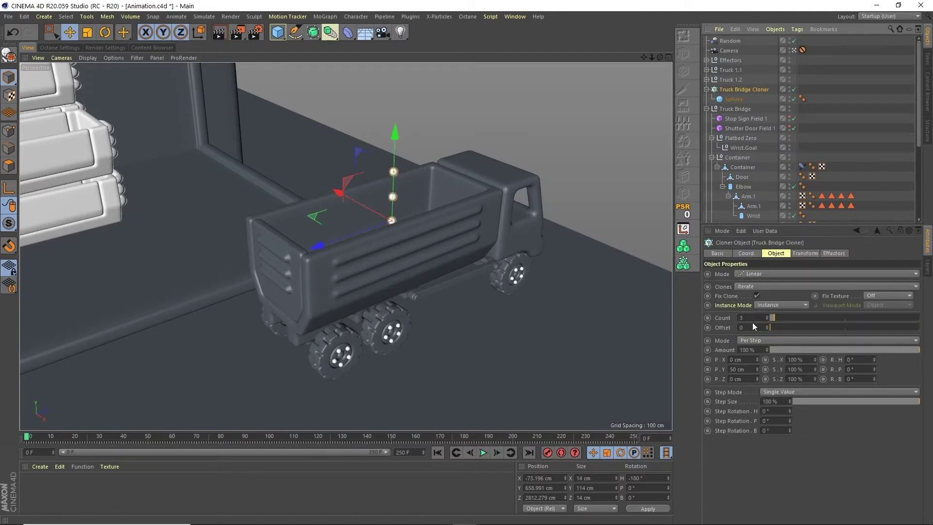
{"action": "left_click", "coordinate": [760, 275]}
{"action": "left_click", "coordinate": [763, 313]}
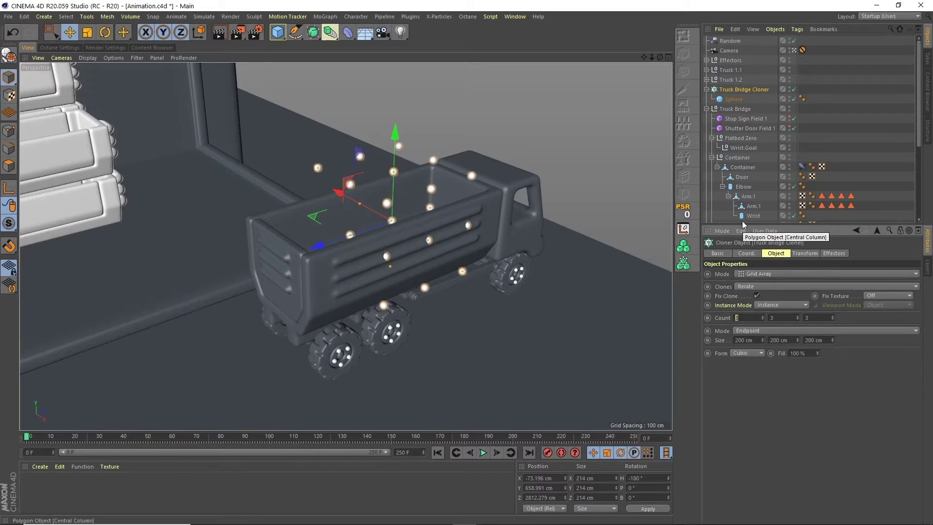
{"action": "type", "text": "4"}
{"action": "key", "text": "Tab"}
{"action": "type", "text": "4"}
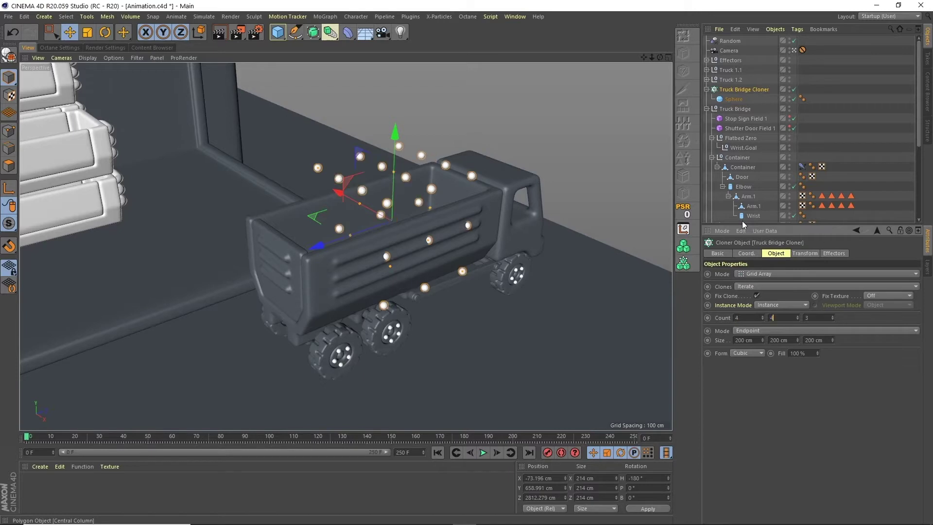
{"action": "key", "text": "Tab"}
{"action": "type", "text": "12"}
{"action": "key", "text": "Tab"}
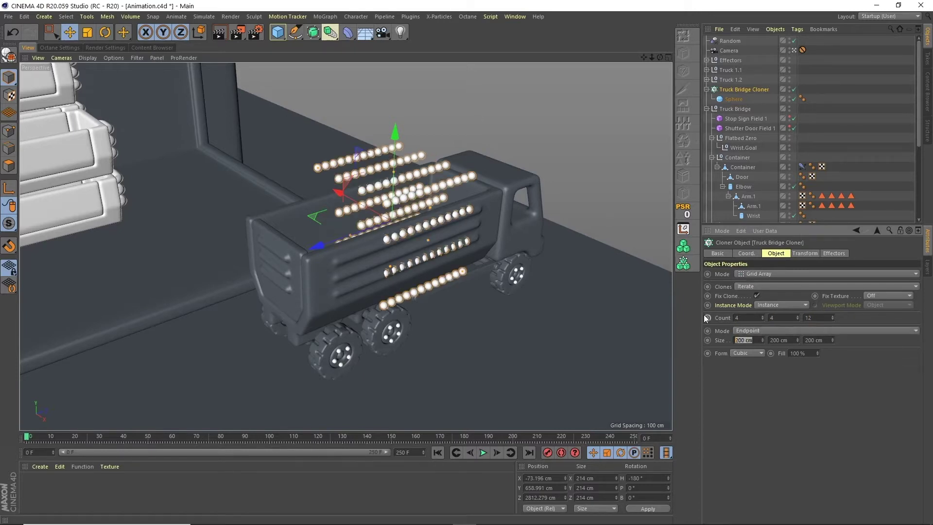
Set the cloner's grid size to 80, 120 and 350 cm and shift it along the truck bed to about Z 2791 cm
{"action": "type", "text": "80"}
{"action": "key", "text": "Tab"}
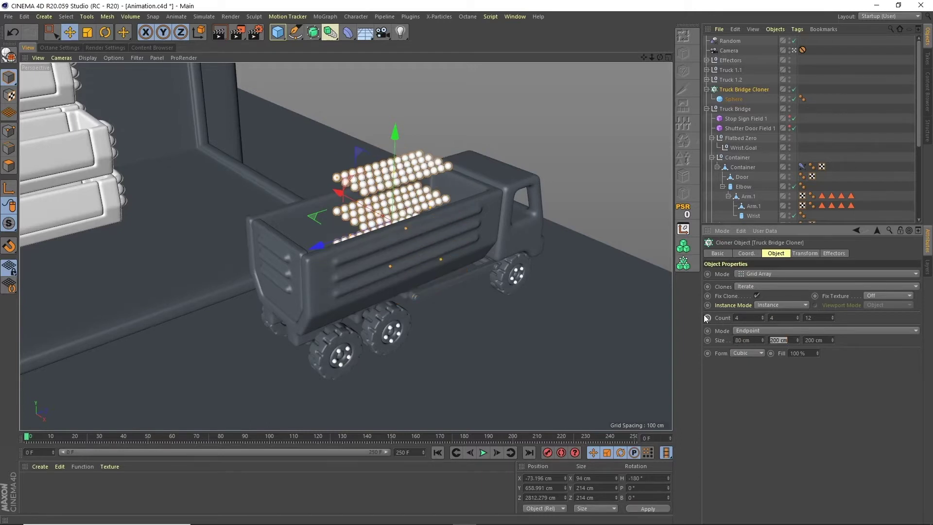
{"action": "type", "text": "120"}
{"action": "key", "text": "Tab"}
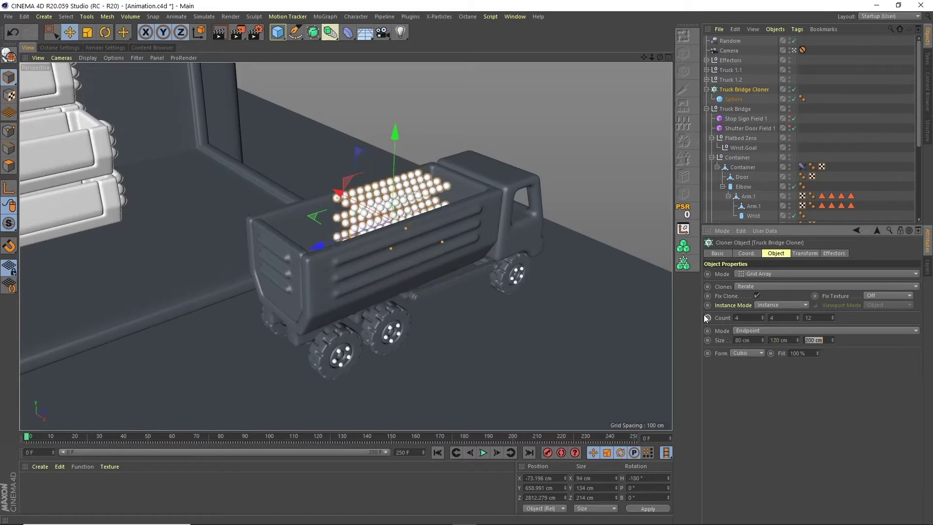
{"action": "type", "text": "350"}
{"action": "key", "text": "Return"}
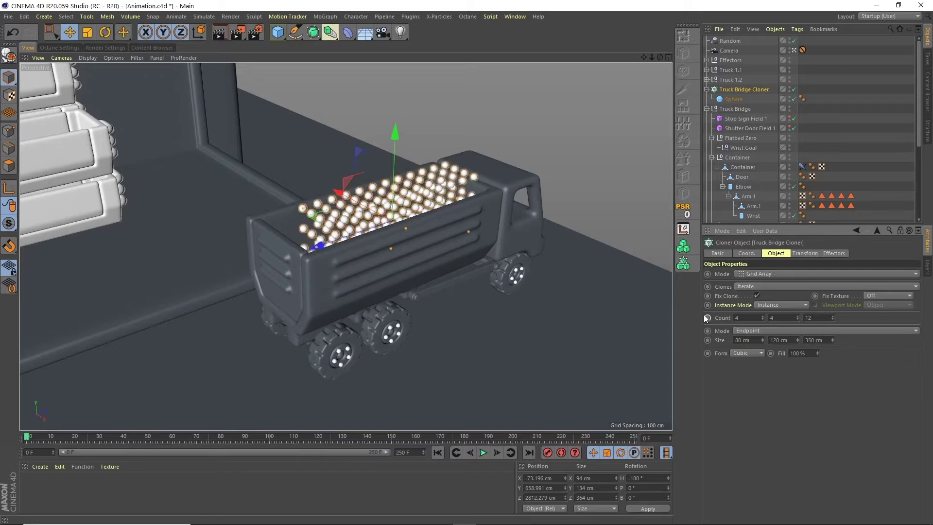
{"action": "mouse_move", "coordinate": [662, 59]}
{"action": "left_mouse_down"}
{"action": "mouse_move", "coordinate": [706, 94]}
{"action": "mouse_move", "coordinate": [640, 68]}
{"action": "mouse_move", "coordinate": [602, 78]}
{"action": "mouse_move", "coordinate": [389, 225]}
{"action": "left_mouse_up"}
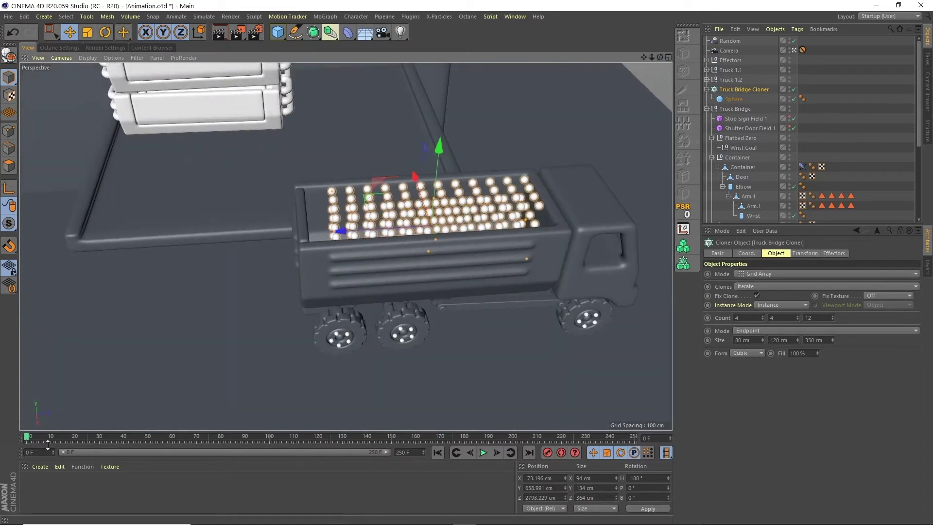
{"action": "left_click_drag", "start_coordinate": [660, 56], "coordinate": [714, 67]}
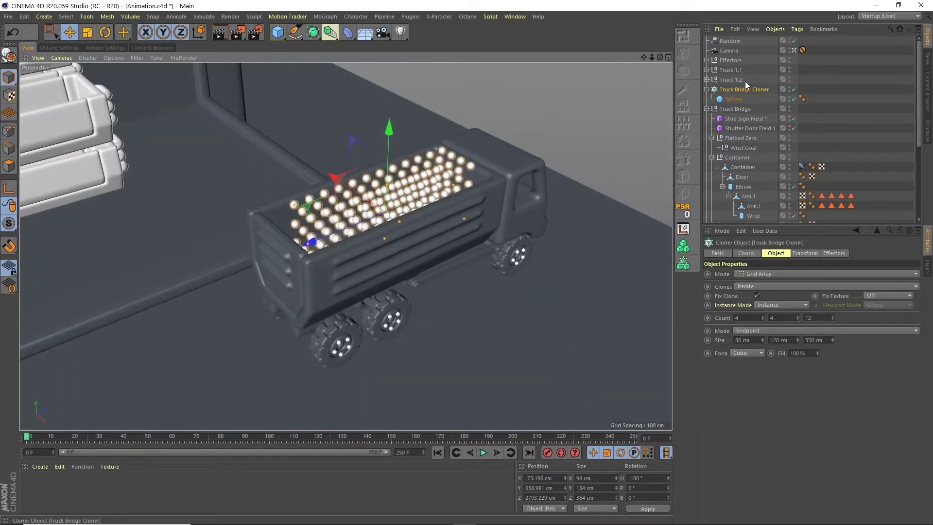
Assign the existing Random effector to the Truck Bridge Cloner's effectors
{"action": "left_click", "coordinate": [731, 41]}
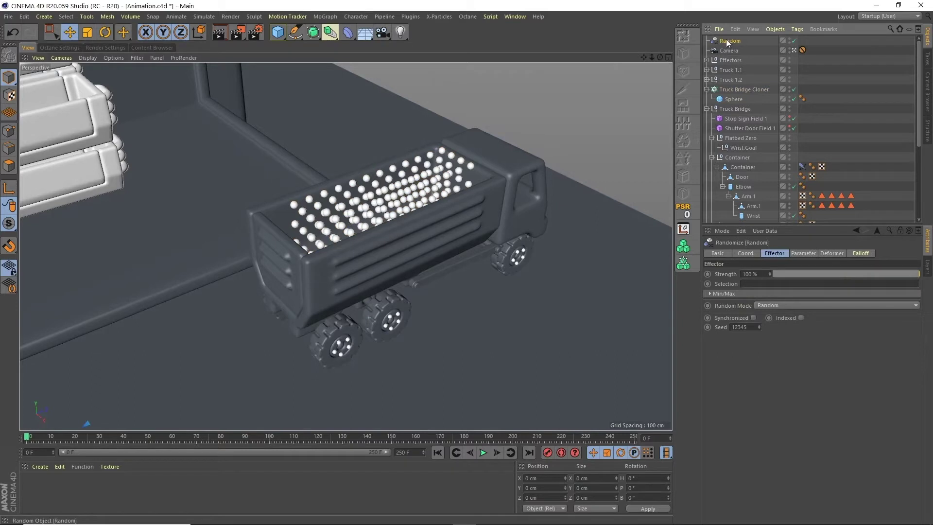
{"action": "left_click", "coordinate": [739, 89]}
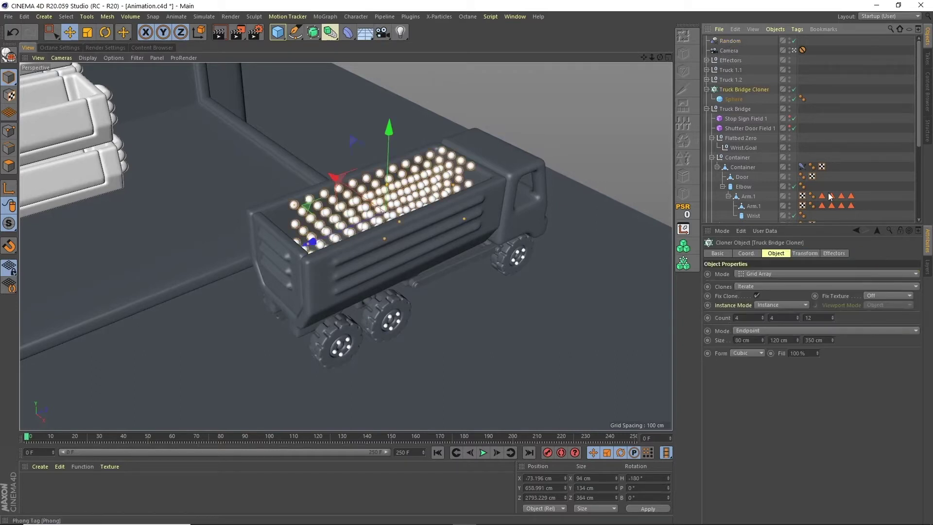
{"action": "left_click", "coordinate": [834, 253]}
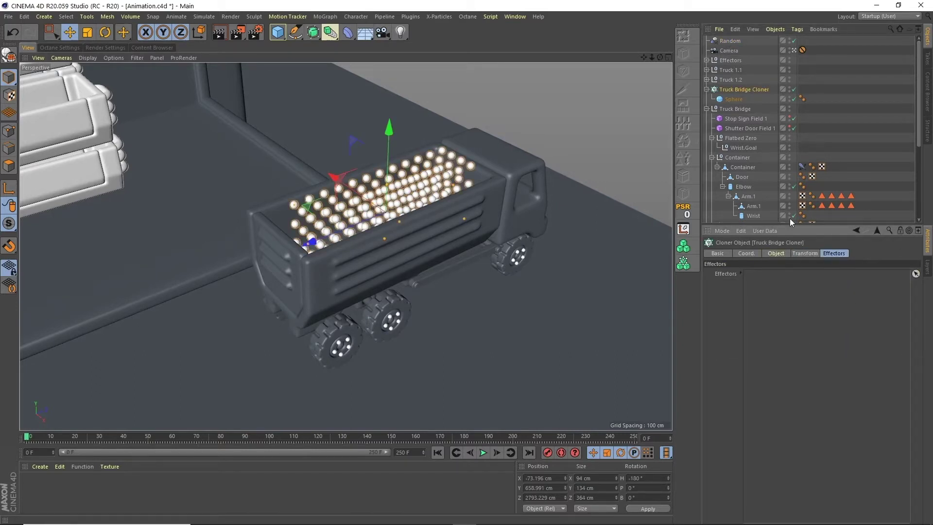
{"action": "left_click_drag", "start_coordinate": [730, 41], "coordinate": [771, 316]}
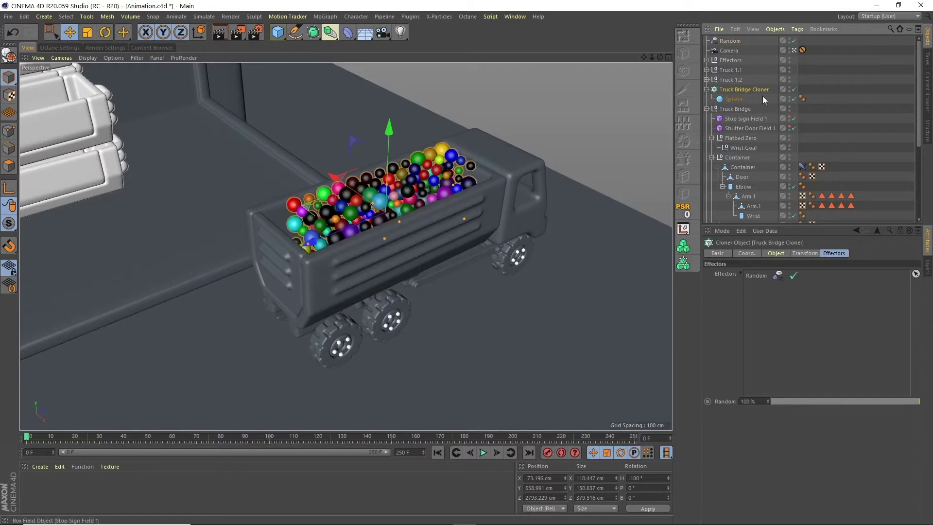
Review the Random effector's parameters, trying another Color Mode and returning to Effector Color
{"action": "double_click", "coordinate": [756, 276]}
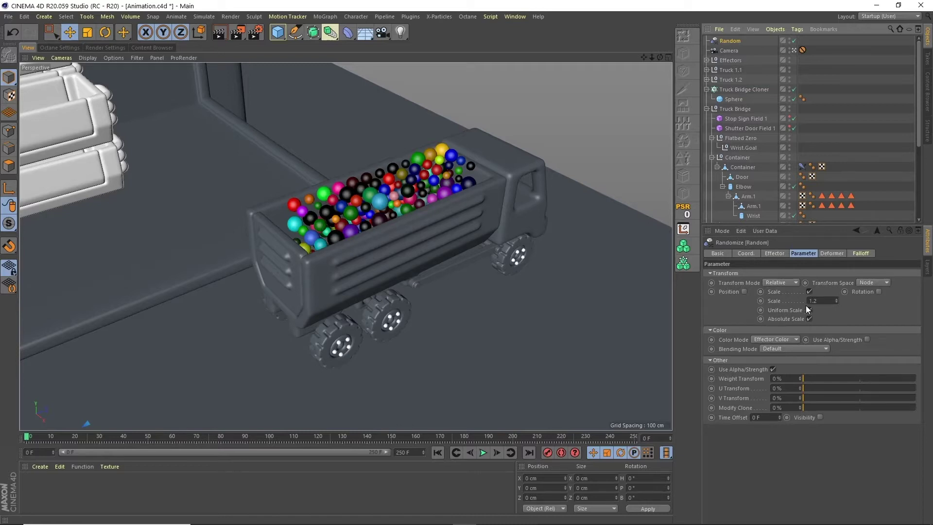
{"action": "left_click", "coordinate": [771, 340]}
{"action": "left_click", "coordinate": [771, 349]}
{"action": "left_click", "coordinate": [771, 340]}
{"action": "left_click", "coordinate": [772, 359]}
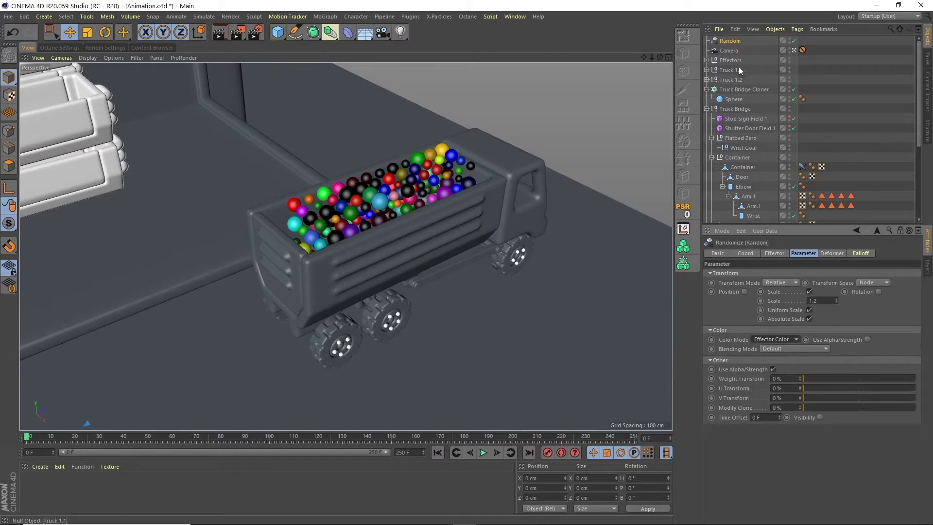
Move the Random effector into the Effectors group and rename it as Truck Bridge Random
{"action": "left_click", "coordinate": [707, 90], "text": "ctrl"}
{"action": "left_click_drag", "start_coordinate": [729, 41], "coordinate": [723, 61]}
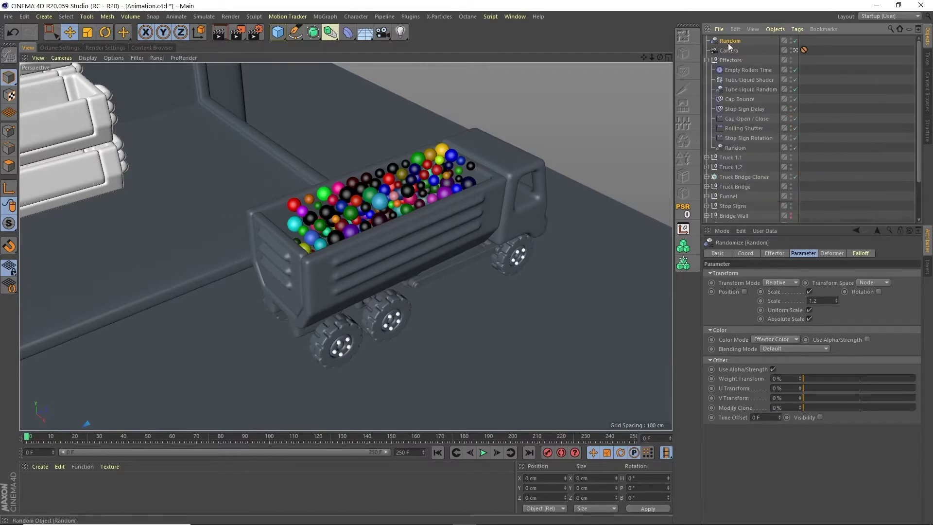
{"action": "double_click", "coordinate": [737, 60]}
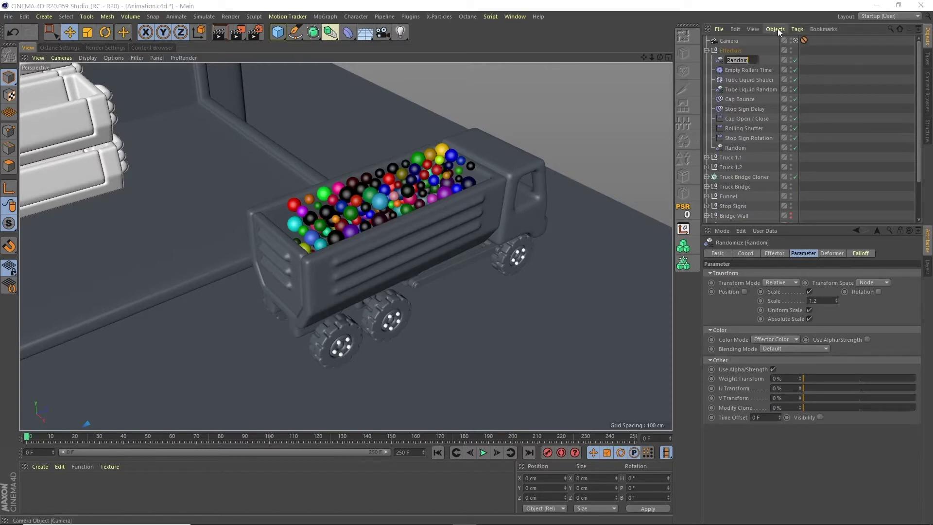
{"action": "type", "text": "Tuck Rando"}
{"action": "key", "text": "BackSpace"}
{"action": "key", "text": "BackSpace"}
{"action": "key", "text": "BackSpace"}
{"action": "key", "text": "BackSpace"}
{"action": "type", "text": "ru"}
{"action": "key", "text": "Delete"}
{"action": "key", "text": "Delete"}
{"action": "key", "text": "Delete"}
{"action": "key", "text": "Delete"}
{"action": "key", "text": "Delete"}
{"action": "key", "text": "Delete"}
{"action": "type", "text": "ck Bridge"}
{"action": "key", "text": "Return"}
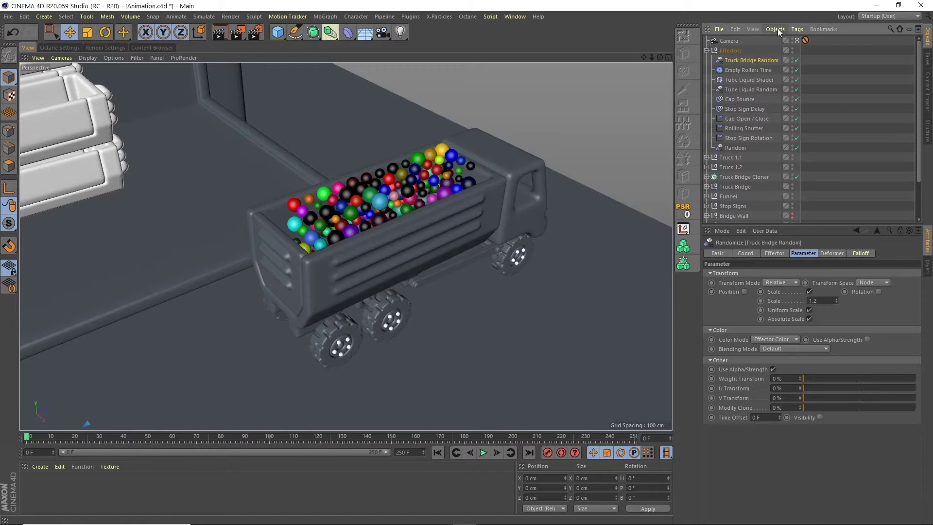
Rename the Truck Bridge Random effector as Truck Bridge Sphere Random and collapse the Effectors group
{"action": "double_click", "coordinate": [765, 61]}
{"action": "type", "text": "Sphere"}
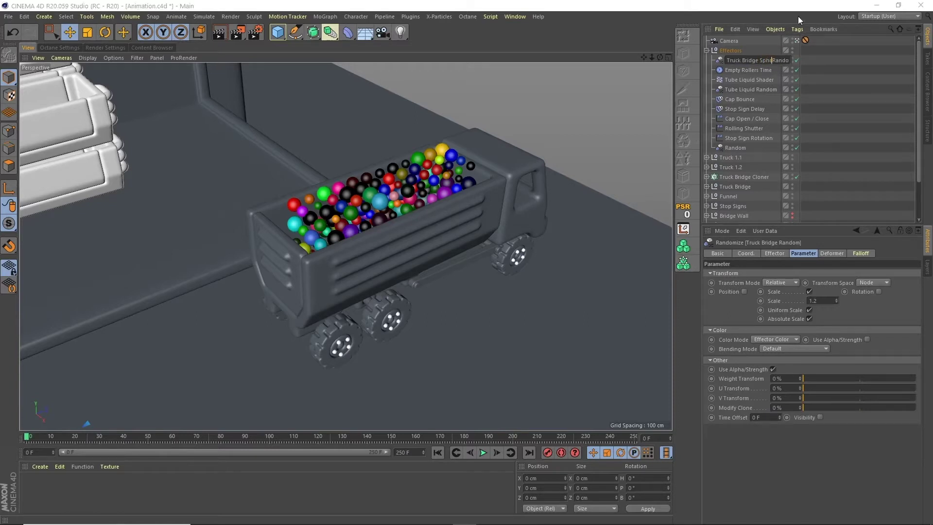
{"action": "key", "text": "Return"}
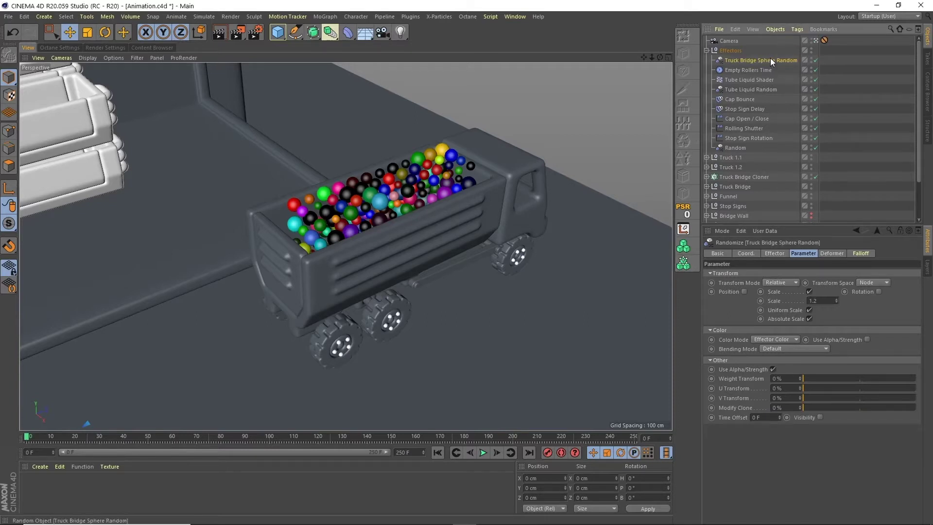
{"action": "left_click", "coordinate": [707, 50]}
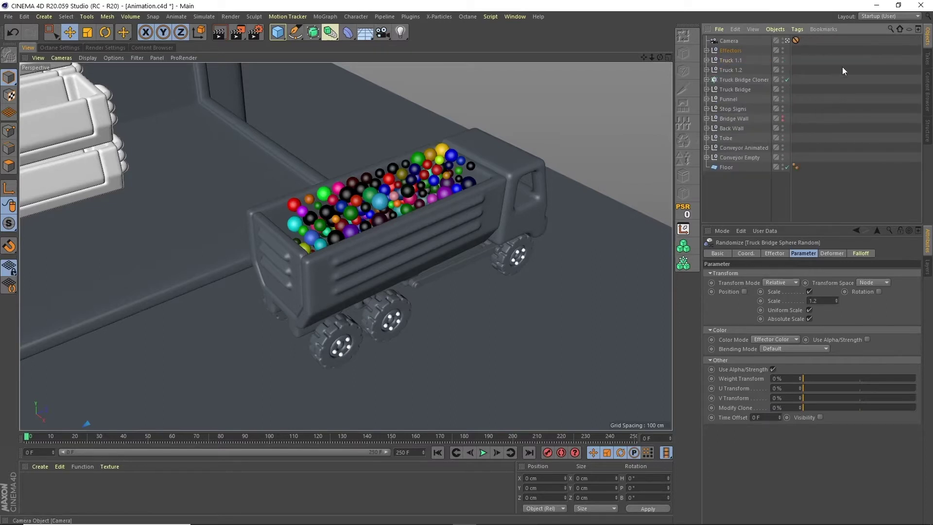
Add a Rigid Body tag to the Truck Bridge Cloner, play the simulation briefly and return to frame 0
{"action": "left_click", "coordinate": [735, 80]}
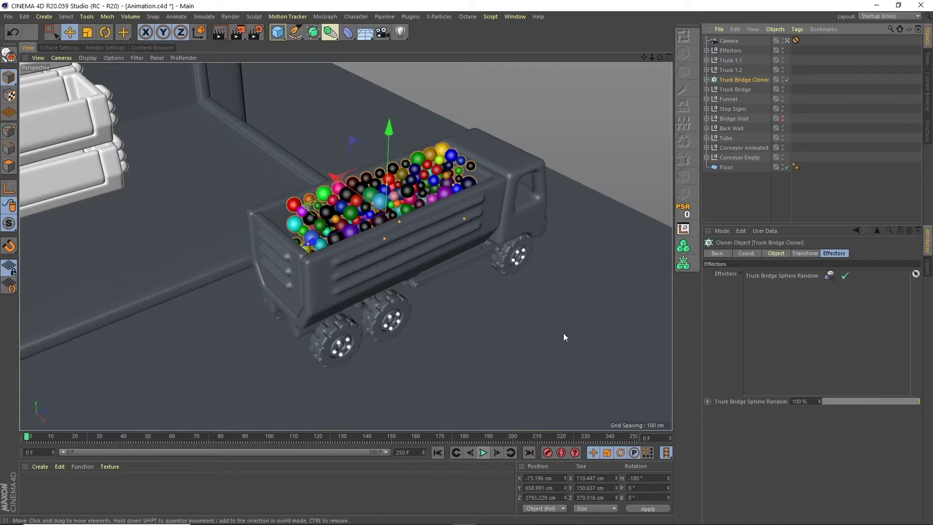
{"action": "left_click", "coordinate": [798, 28]}
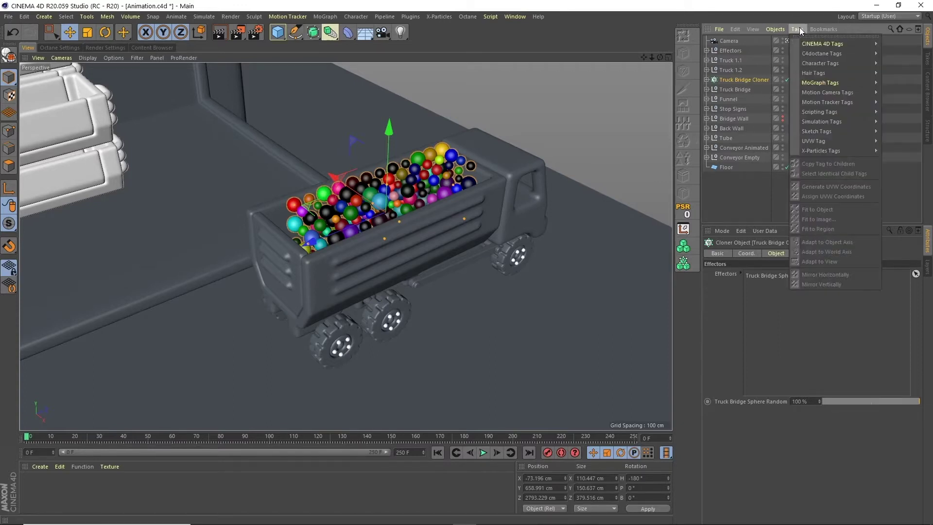
{"action": "mouse_move", "coordinate": [838, 121]}
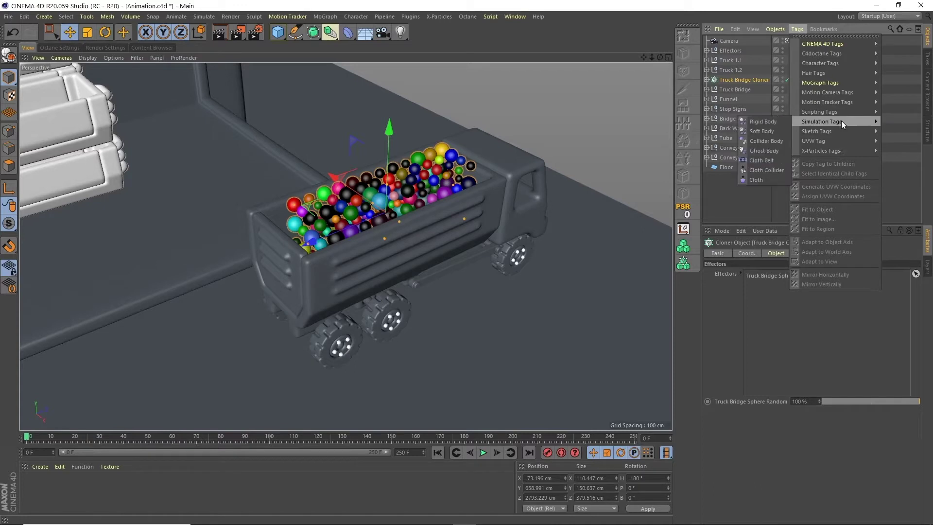
{"action": "left_click", "coordinate": [773, 122]}
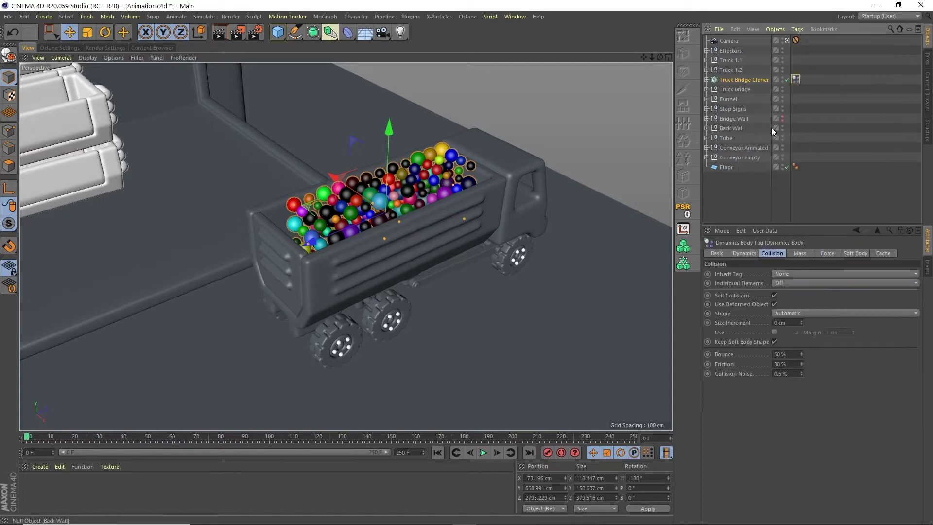
{"action": "left_click", "coordinate": [483, 452]}
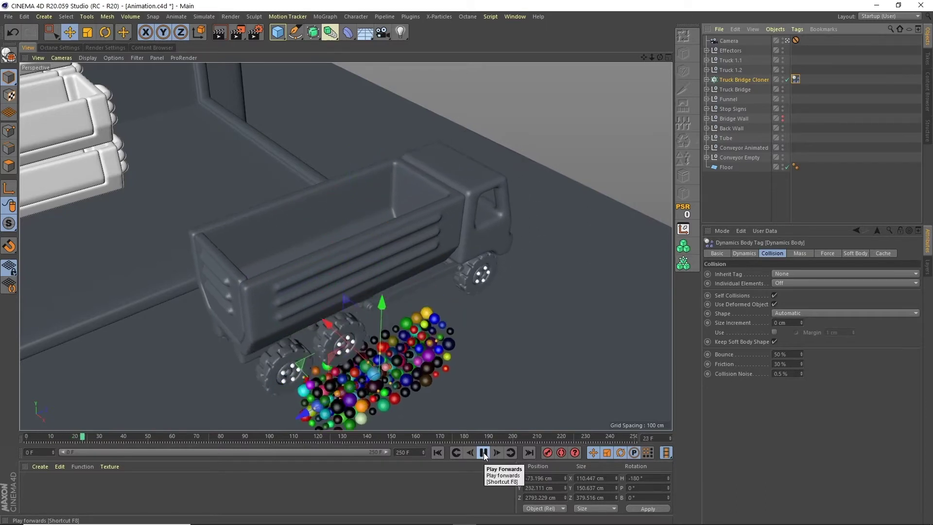
{"action": "left_click", "coordinate": [483, 452]}
{"action": "left_click", "coordinate": [437, 453]}
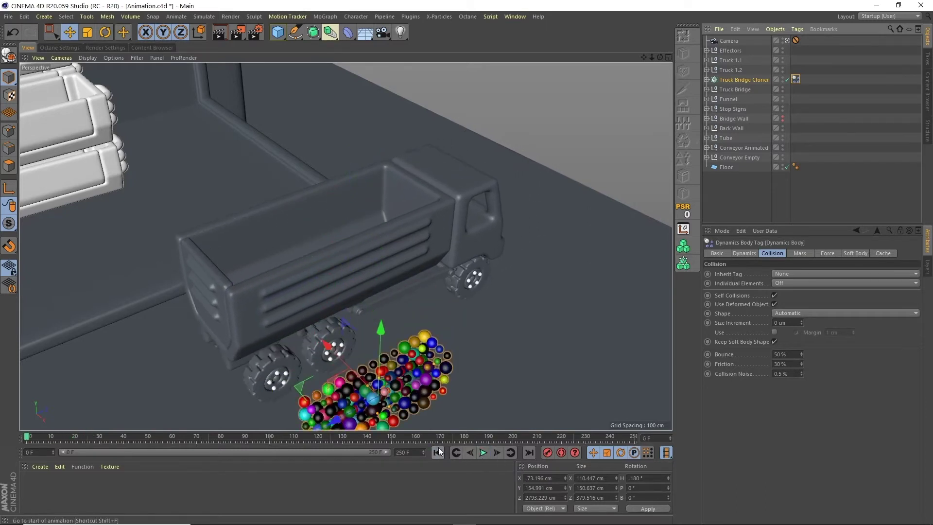
Set the cloner's dynamics tag to Apply Tag to Children for Inherit Tag and All for Individual Elements
{"action": "left_click", "coordinate": [794, 79]}
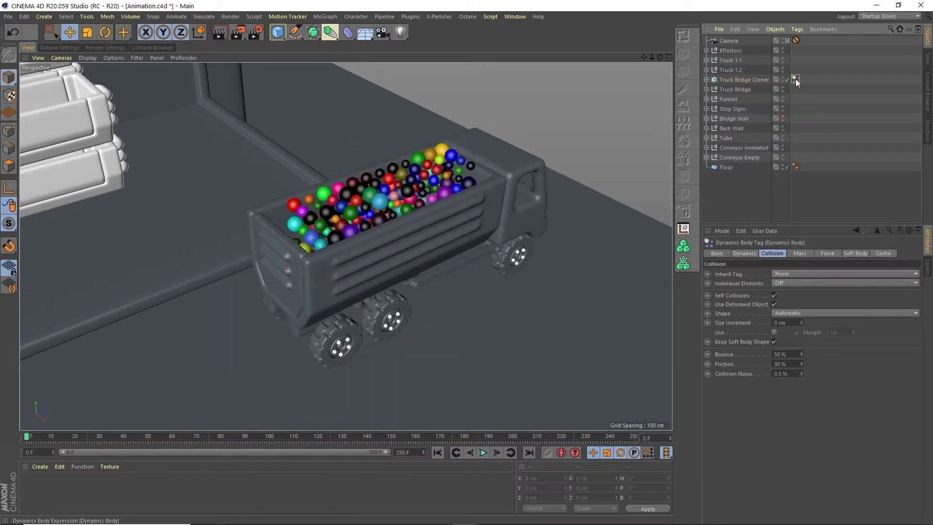
{"action": "left_click", "coordinate": [789, 275]}
{"action": "left_click", "coordinate": [791, 293]}
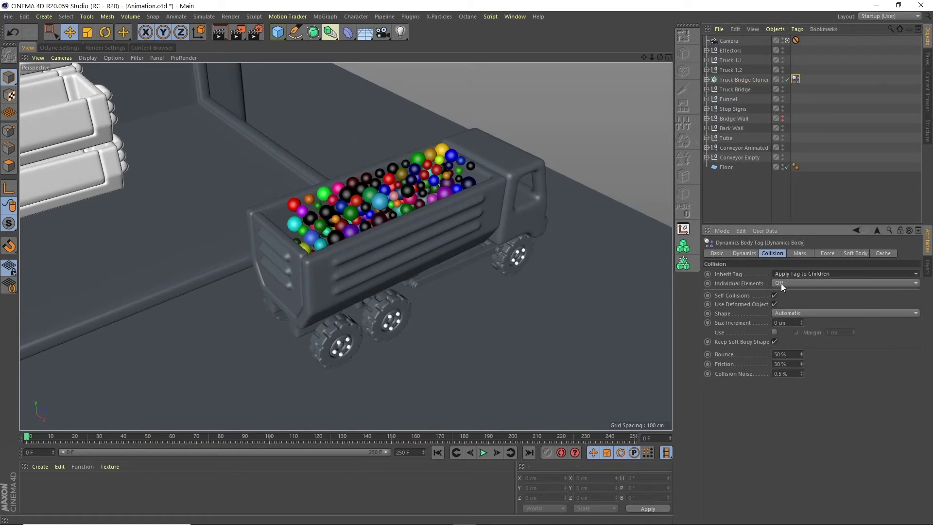
{"action": "left_click", "coordinate": [776, 284]}
{"action": "left_click", "coordinate": [783, 319]}
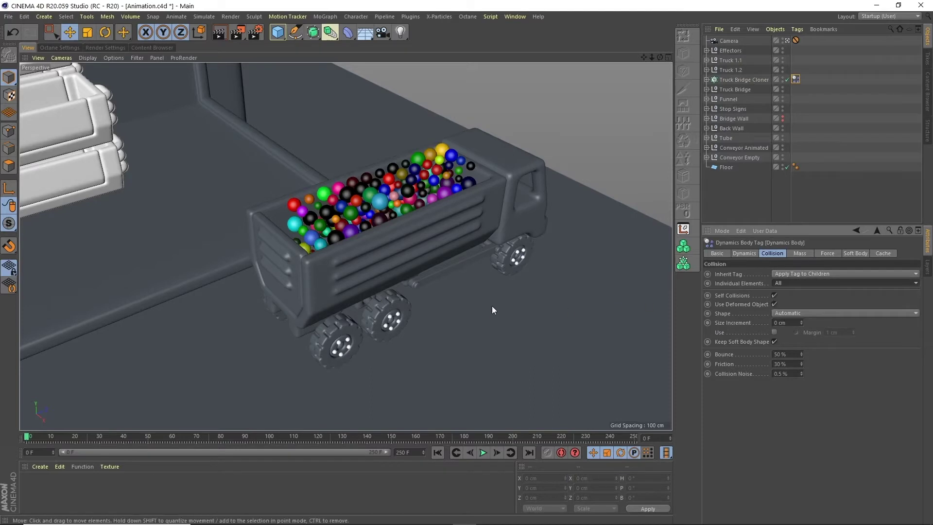
Play the sphere simulation briefly, return to frame 0 and save the project
{"action": "left_click", "coordinate": [483, 452]}
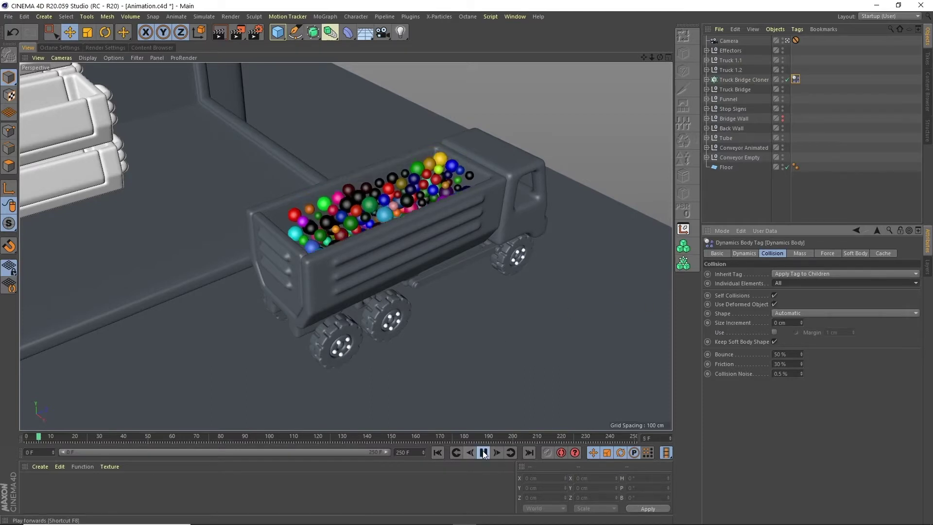
{"action": "left_click", "coordinate": [483, 453]}
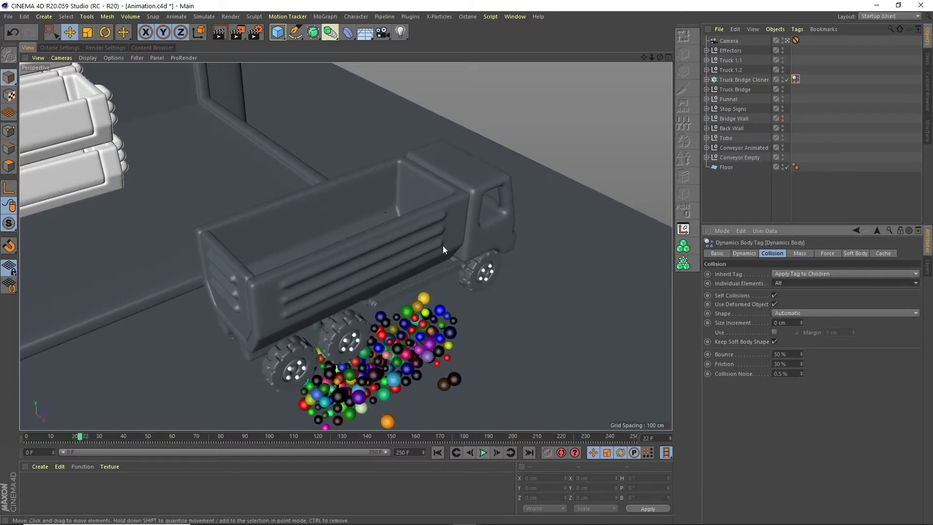
{"action": "left_click", "coordinate": [437, 452]}
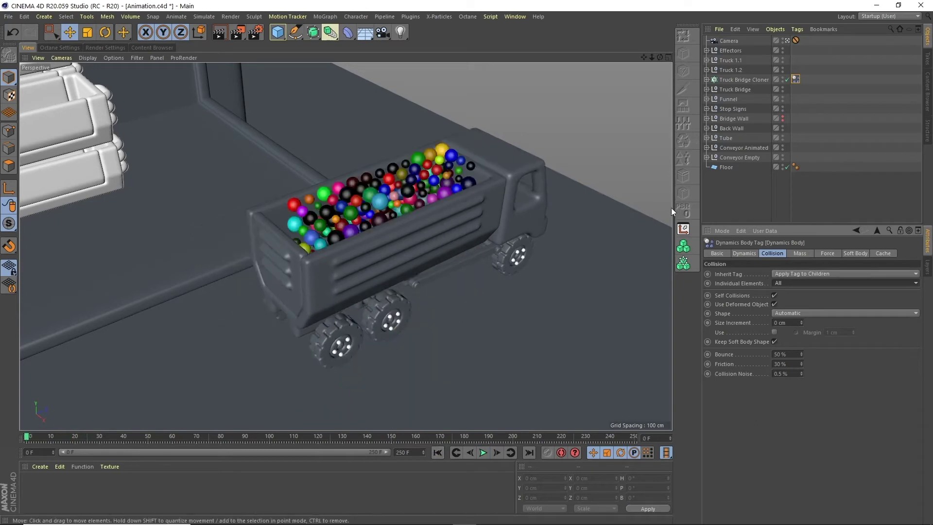
{"action": "key", "text": "ctrl+s"}
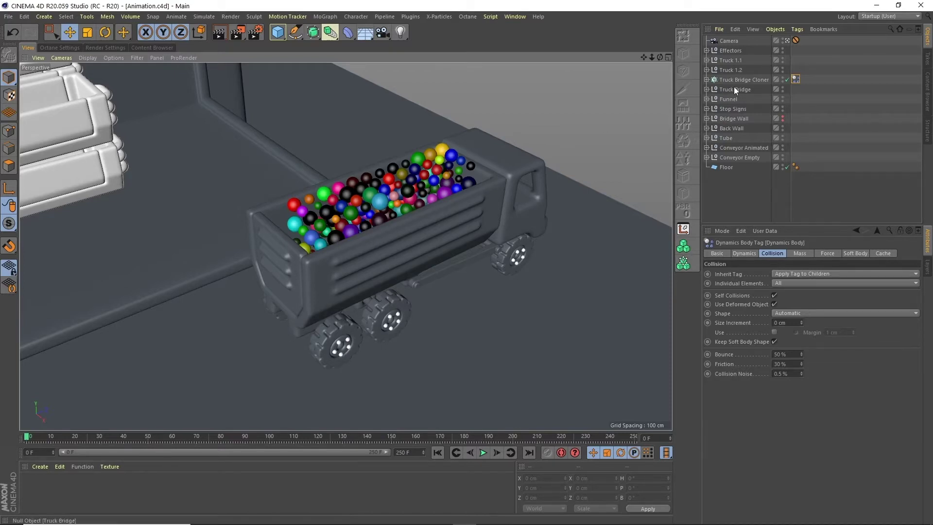
Add Collider Body tags to the Truck Bridge's Container and Door and set their collision shape to Static Mesh
{"action": "left_click", "coordinate": [707, 89]}
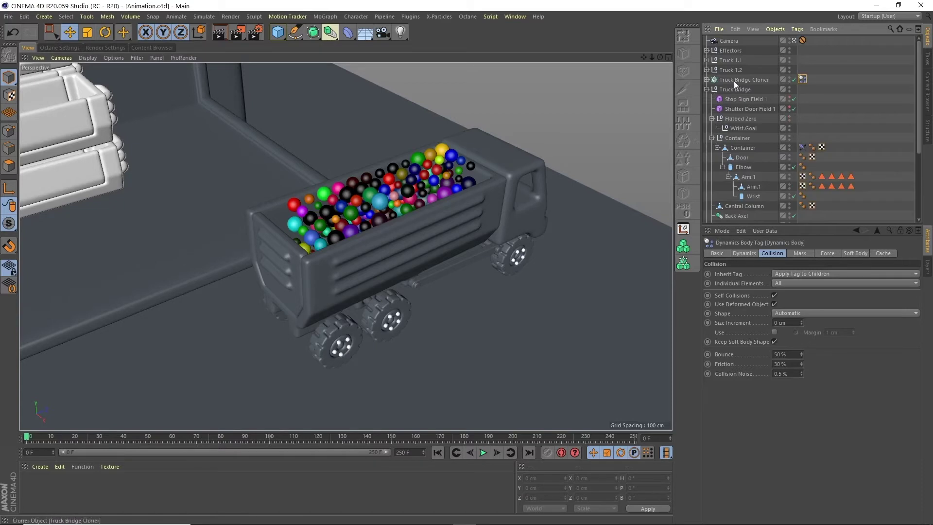
{"action": "left_click", "coordinate": [743, 157]}
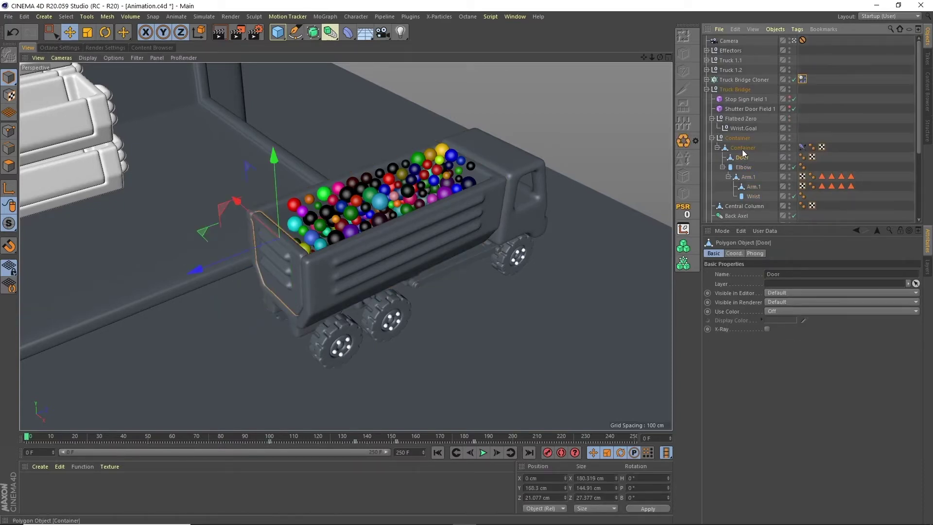
{"action": "left_click", "coordinate": [745, 148], "text": "ctrl"}
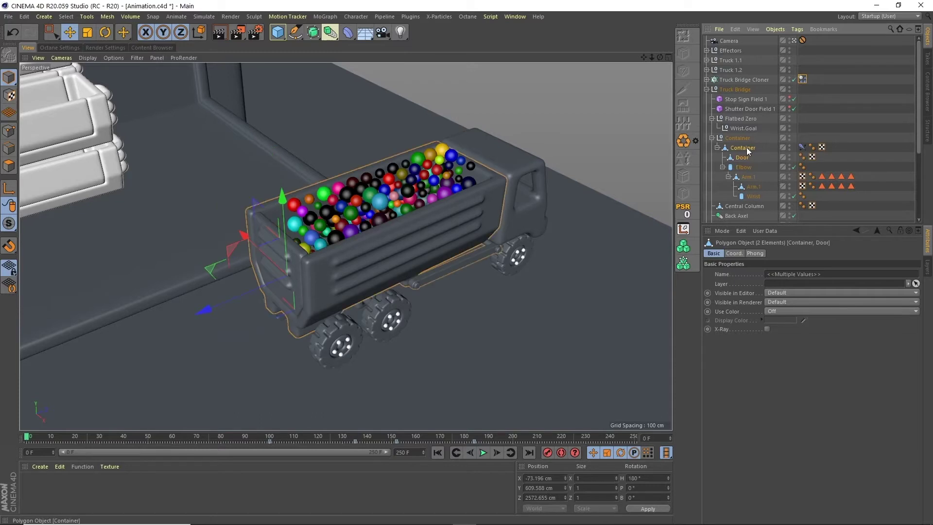
{"action": "left_click", "coordinate": [797, 29]}
{"action": "mouse_move", "coordinate": [828, 121]}
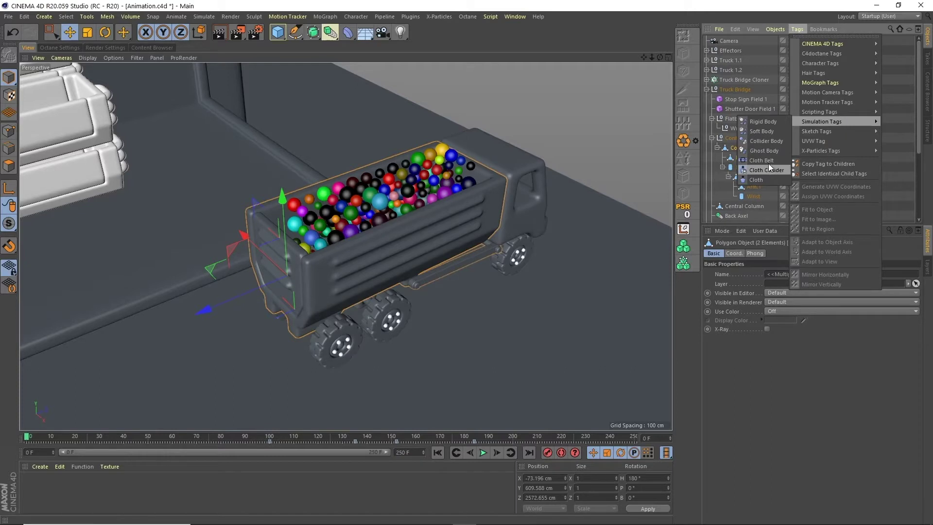
{"action": "left_click", "coordinate": [768, 141]}
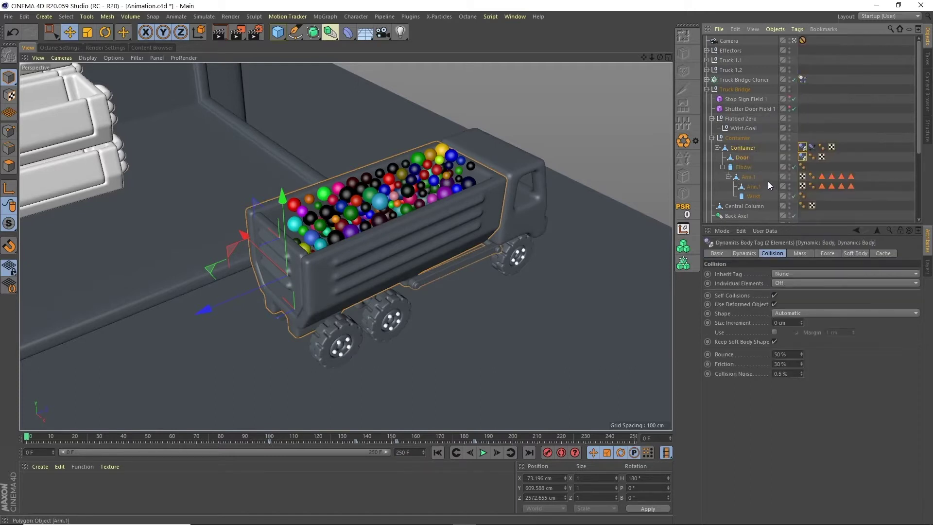
{"action": "left_click", "coordinate": [792, 314]}
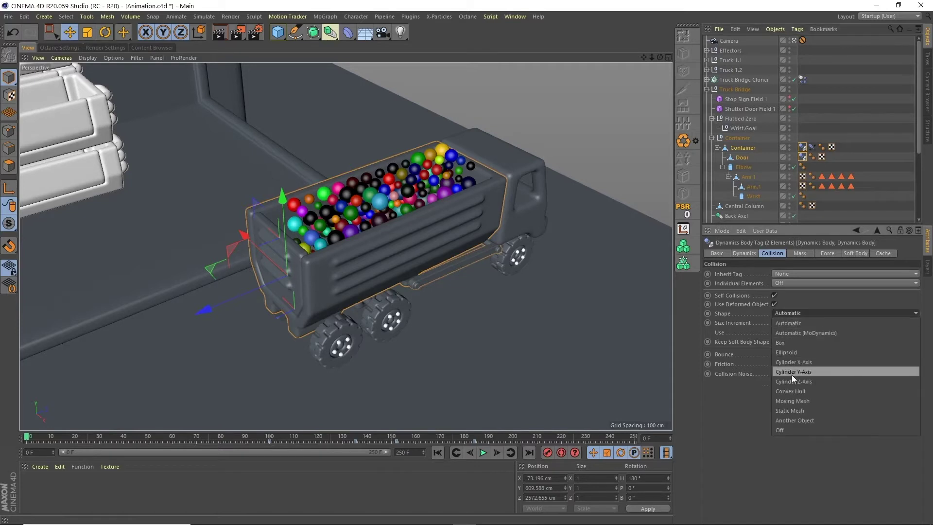
{"action": "left_click", "coordinate": [791, 410]}
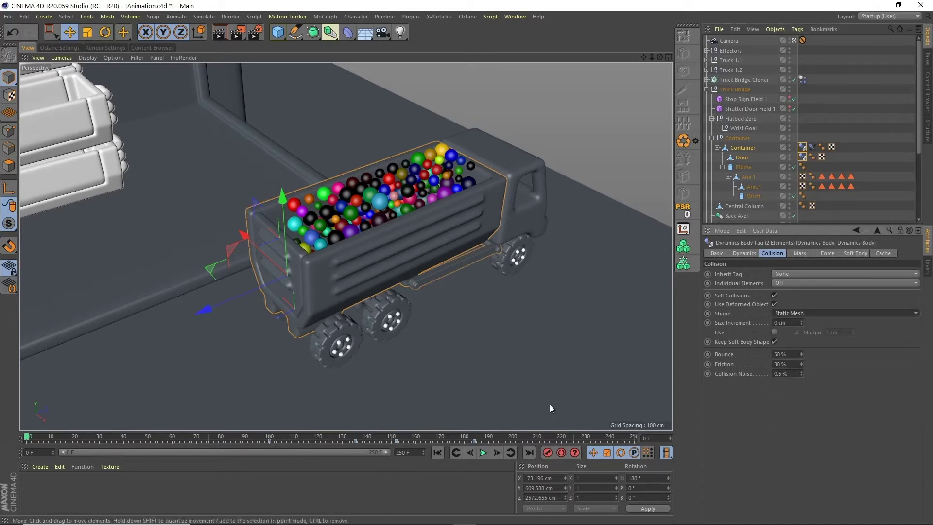
Play the simulation in the close-up truck view and in the wider factory view to examine how the spheres behave
{"action": "left_click", "coordinate": [483, 452]}
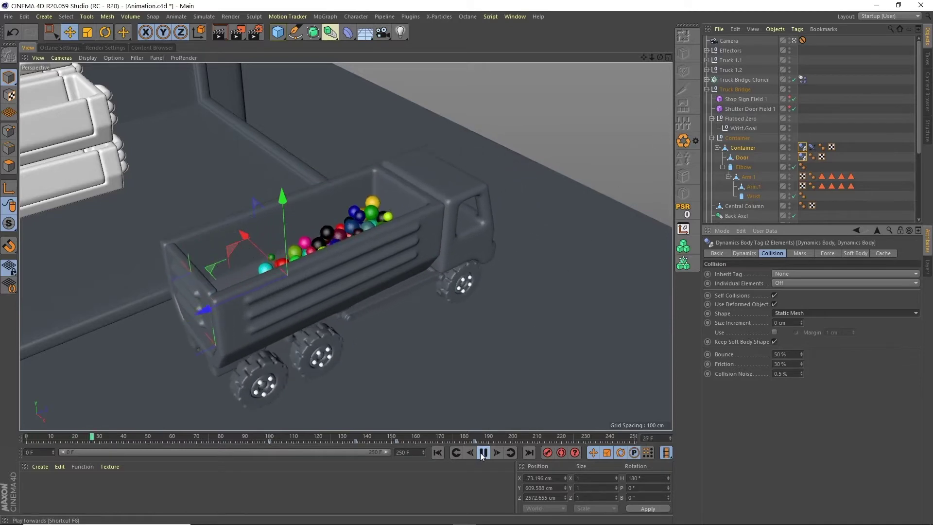
{"action": "key", "text": "F8"}
{"action": "left_click", "coordinate": [668, 58]}
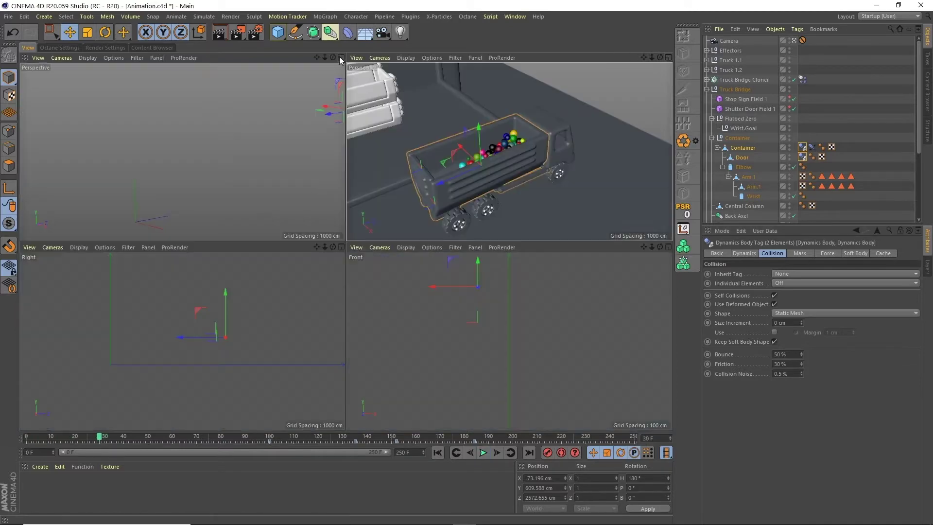
{"action": "middle_click", "coordinate": [372, 65]}
{"action": "left_click", "coordinate": [483, 451]}
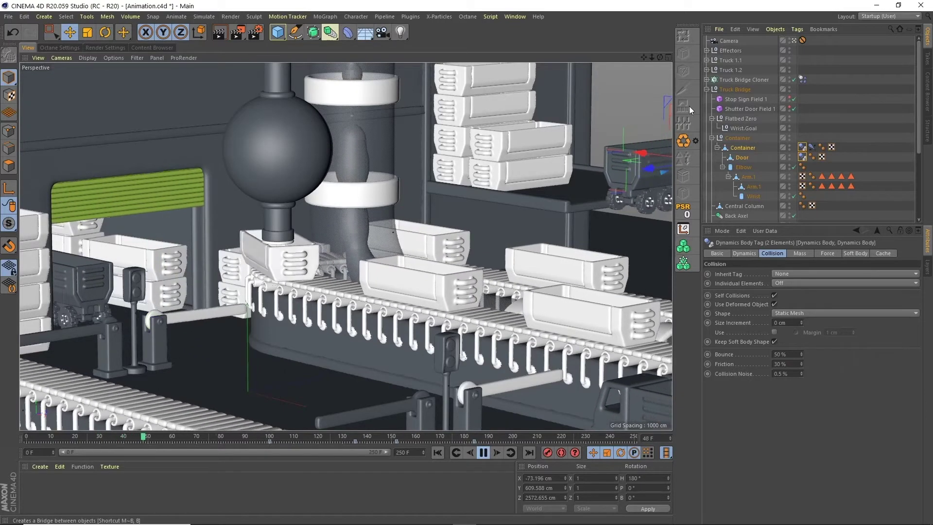
{"action": "left_click", "coordinate": [860, 115]}
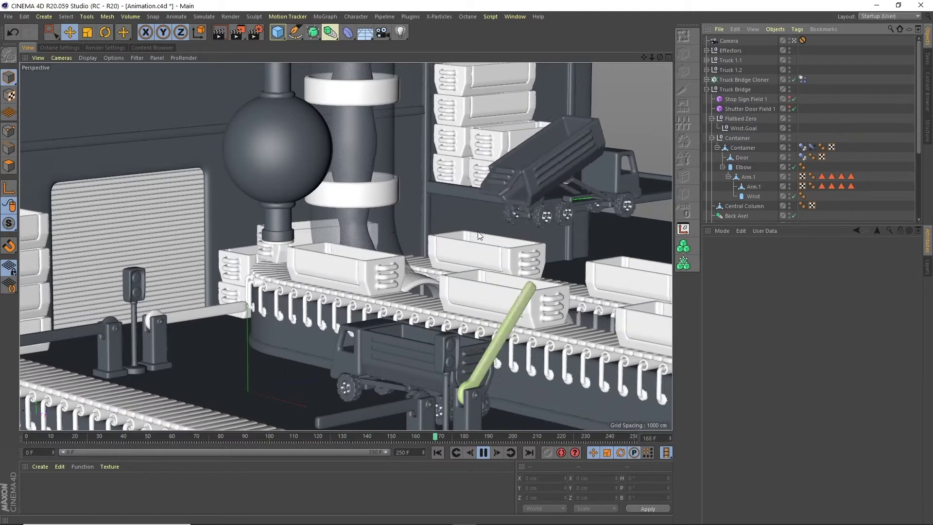
{"action": "left_click", "coordinate": [483, 453]}
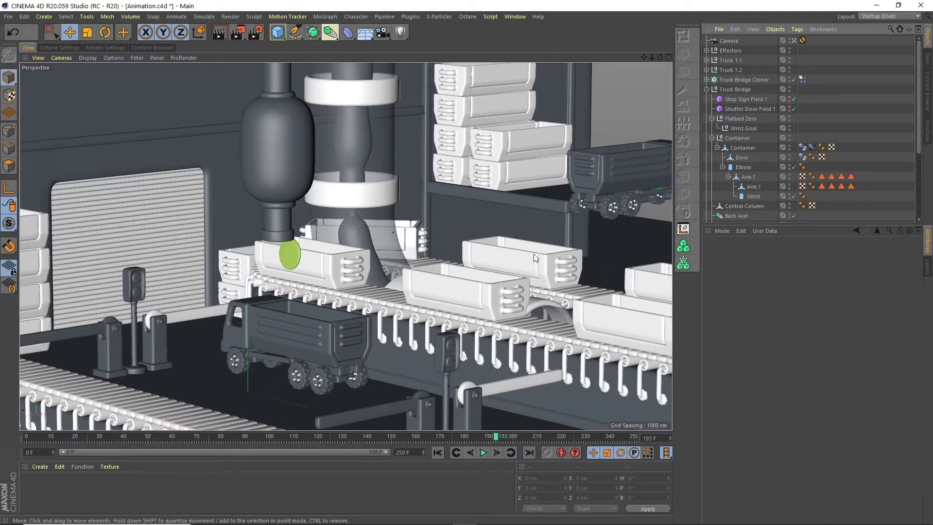
Collapse the Truck Bridge hierarchy and save the project
{"action": "left_click", "coordinate": [711, 138]}
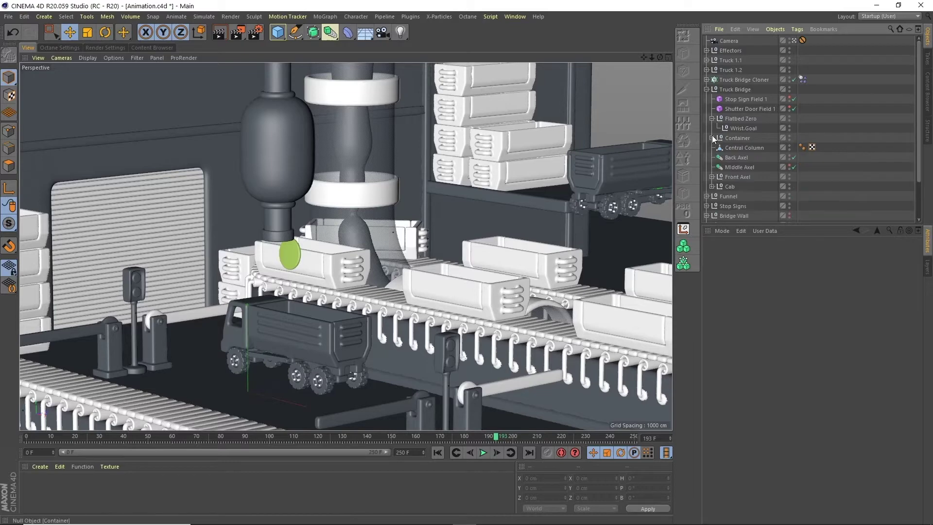
{"action": "left_click", "coordinate": [707, 89]}
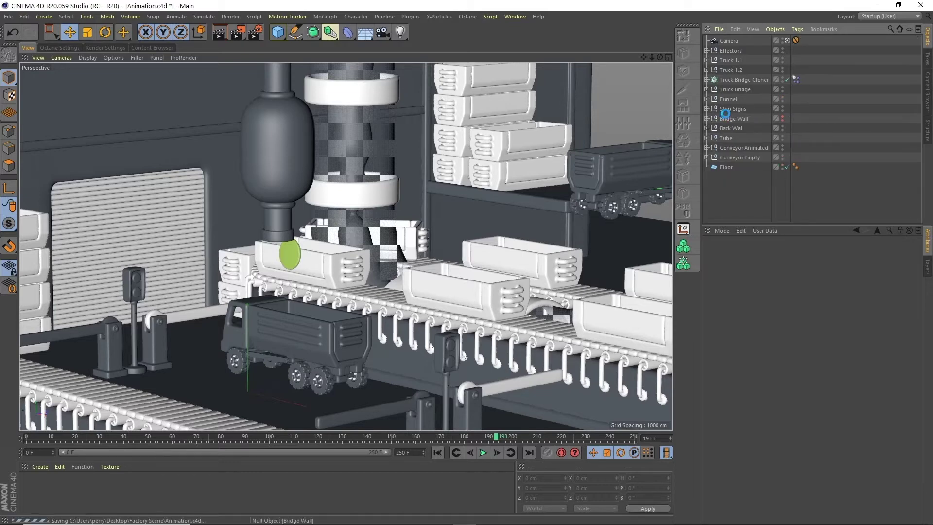
Add Collider Body tags to Container Main and Container Glass inside Conveyor Animated and set their collision shape to Static Mesh
{"action": "left_click", "coordinate": [732, 147]}
{"action": "left_click", "coordinate": [707, 147]}
{"action": "scroll", "coordinate": [738, 136], "scroll_direction": "down", "scroll_amount": 4}
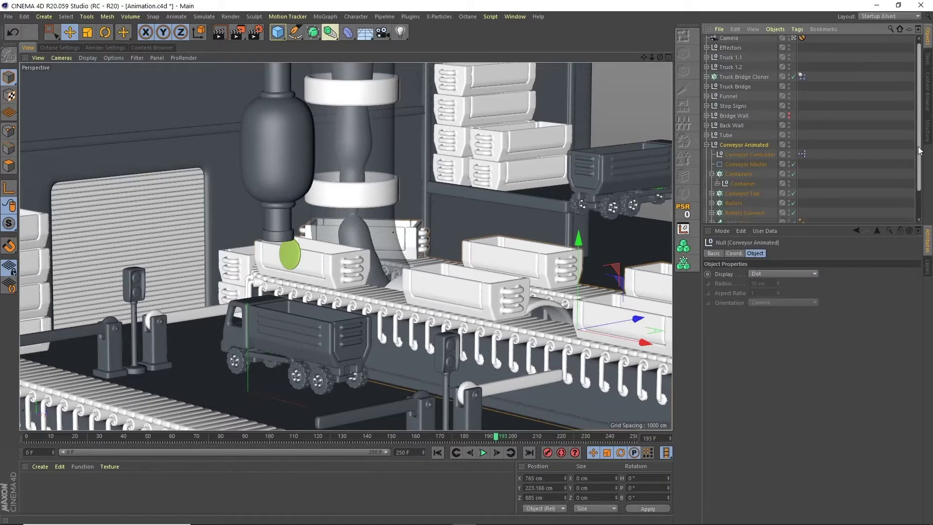
{"action": "left_click", "coordinate": [728, 151]}
{"action": "left_click", "coordinate": [717, 150]}
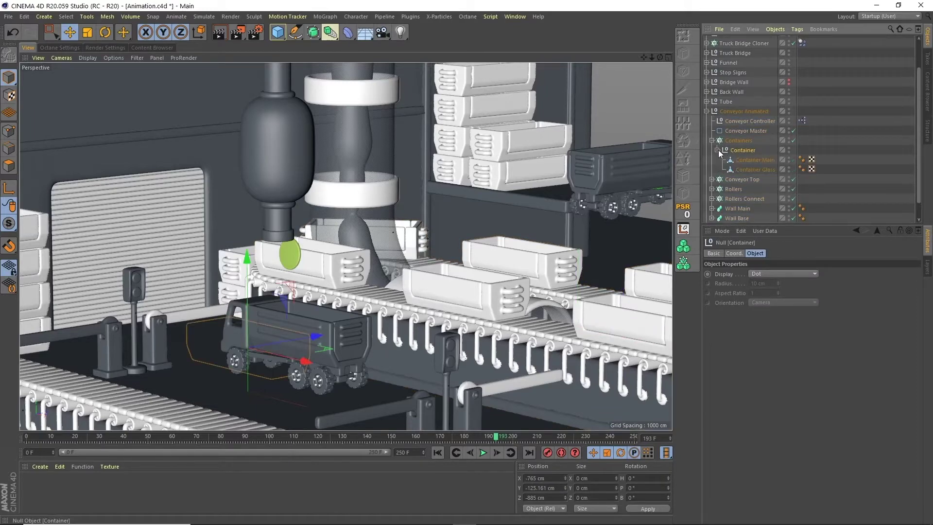
{"action": "left_click", "coordinate": [754, 160]}
{"action": "left_click", "coordinate": [754, 169], "text": "shift"}
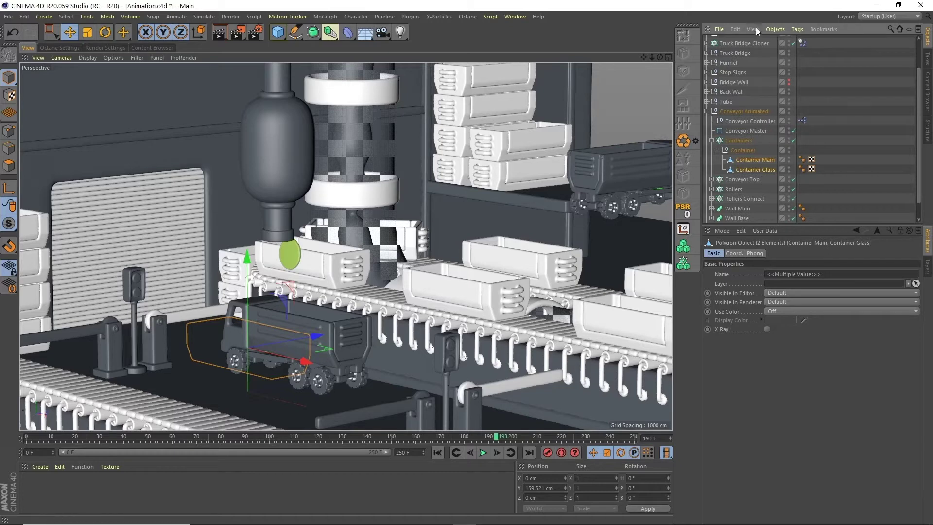
{"action": "left_click", "coordinate": [796, 29]}
{"action": "mouse_move", "coordinate": [836, 121]}
{"action": "left_click", "coordinate": [771, 138]}
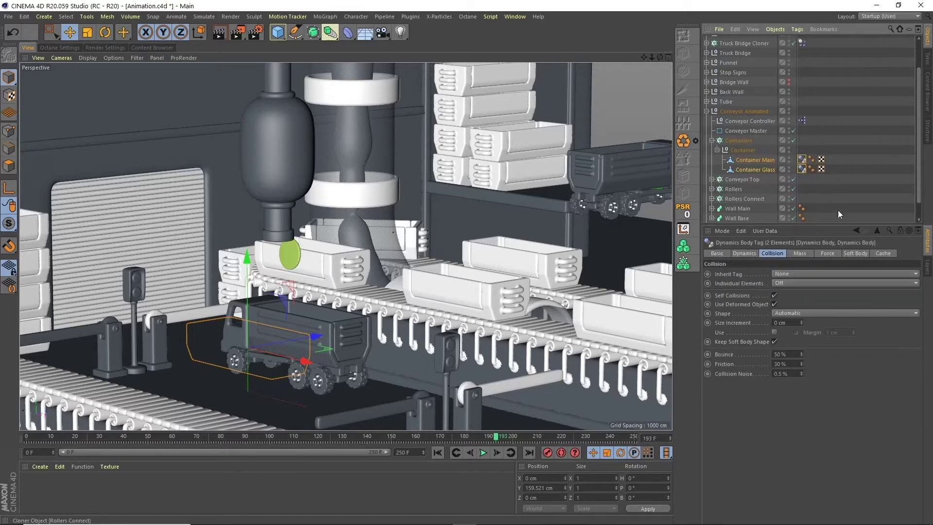
{"action": "left_click", "coordinate": [797, 313]}
{"action": "left_click", "coordinate": [785, 419]}
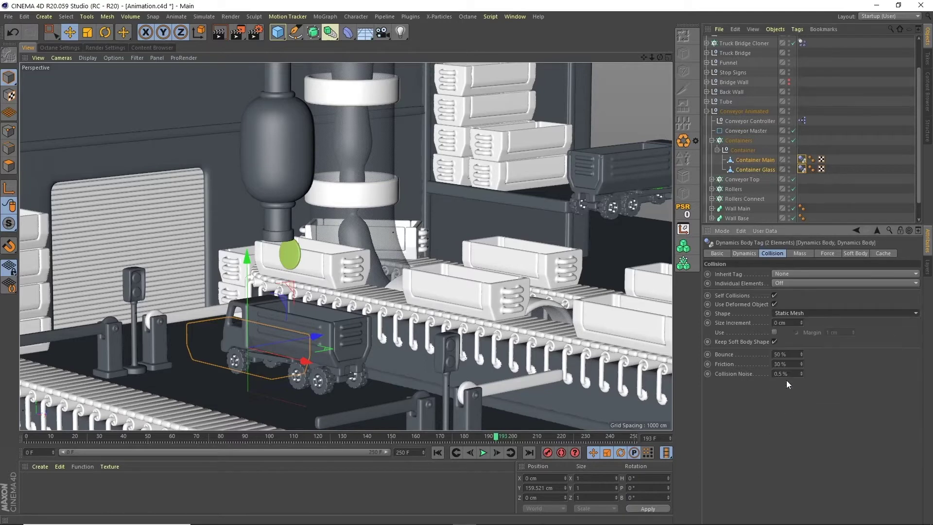
Turn on X-Ray display for the Container Glass object and for the Containers cloner
{"action": "left_click", "coordinate": [843, 198]}
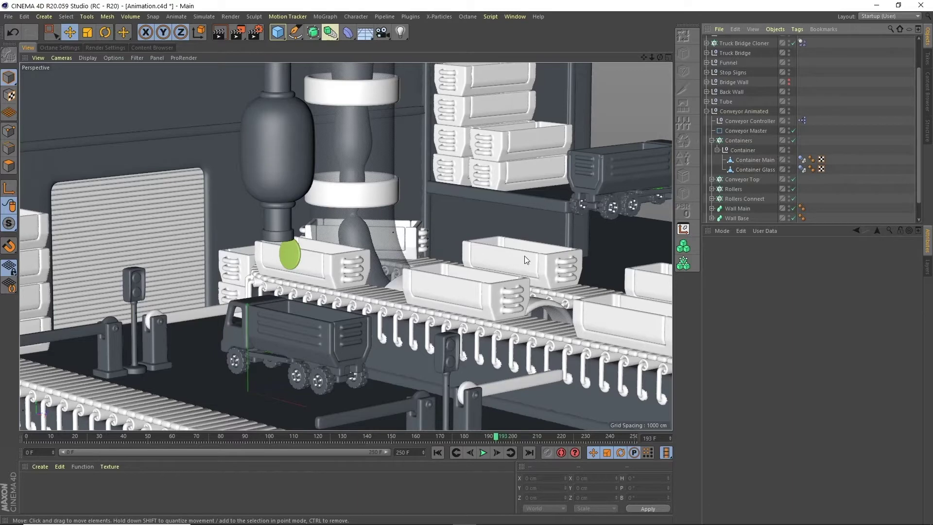
{"action": "left_click", "coordinate": [754, 170]}
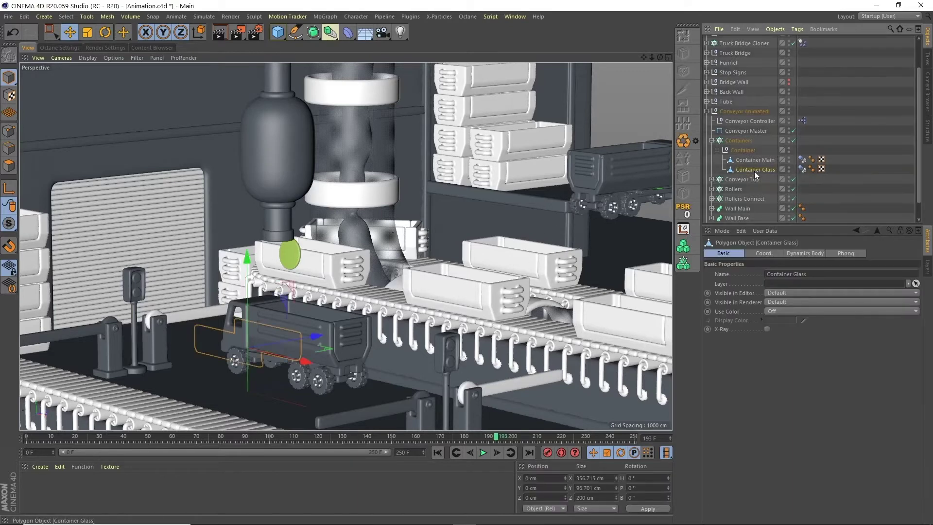
{"action": "left_click", "coordinate": [767, 329]}
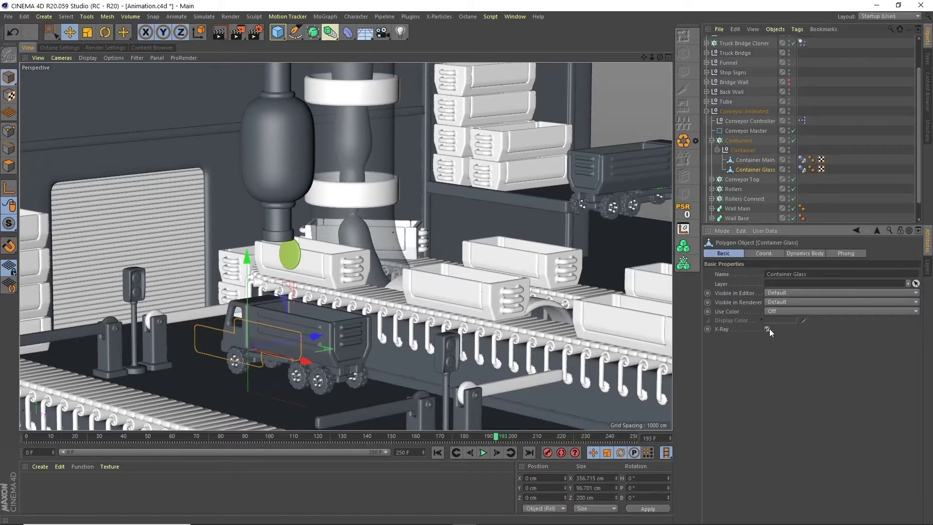
{"action": "left_click", "coordinate": [739, 141]}
{"action": "left_click", "coordinate": [717, 253]}
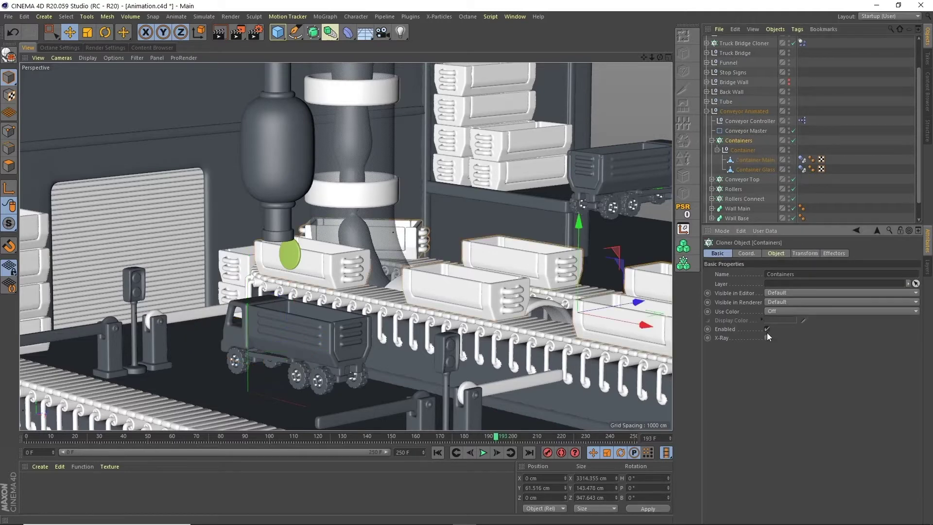
{"action": "left_click", "coordinate": [767, 338]}
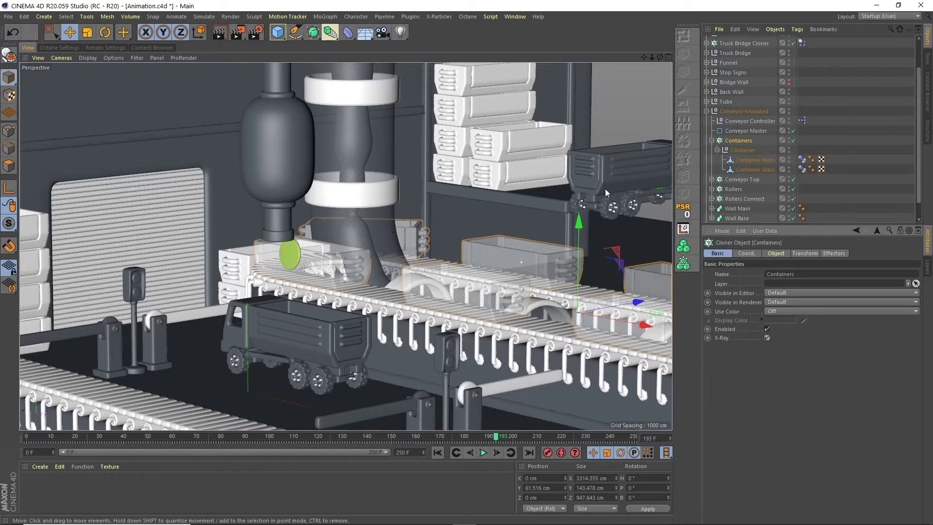
{"action": "left_click", "coordinate": [868, 160]}
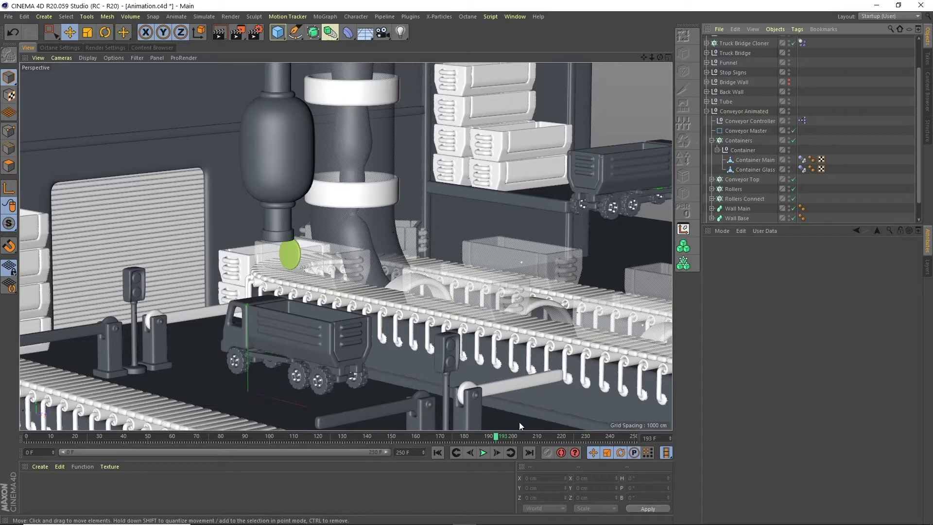
Play the simulation from the start and scrub through its frames to examine how the Truck Bridge Cloner's spheres land in the containers
{"action": "left_click", "coordinate": [437, 452]}
{"action": "left_click", "coordinate": [484, 452]}
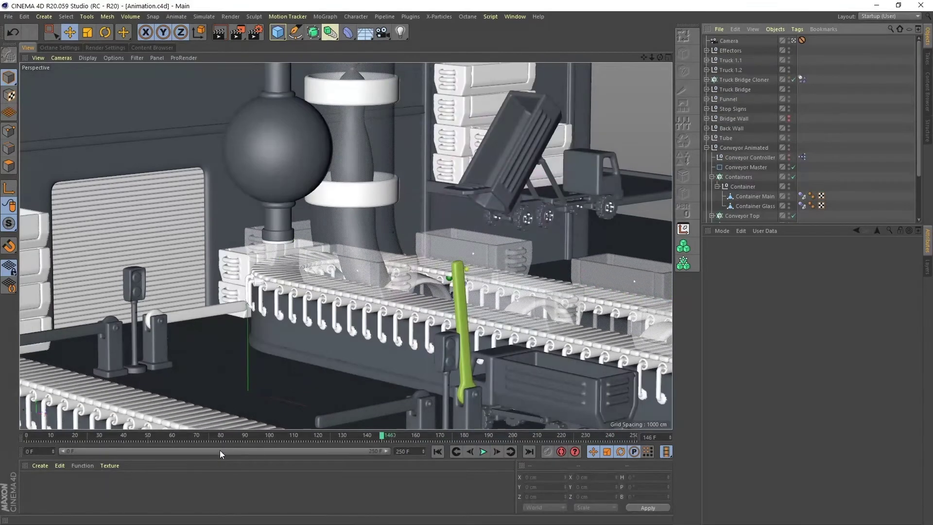
{"action": "left_click", "coordinate": [235, 436]}
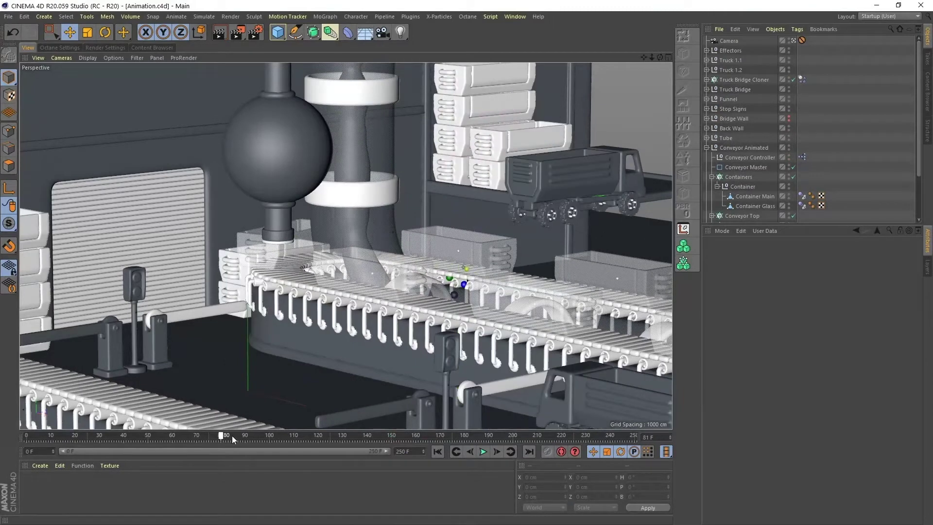
{"action": "left_click", "coordinate": [766, 80]}
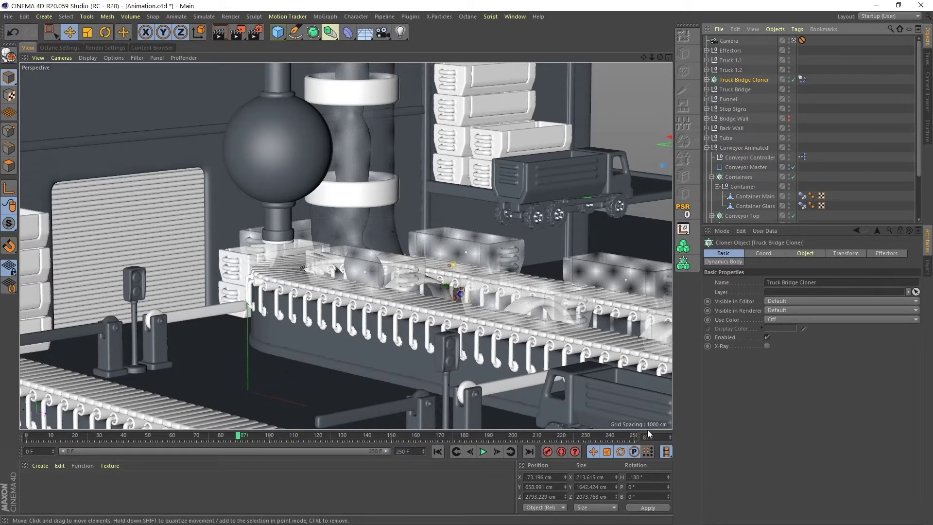
{"action": "left_click_drag", "start_coordinate": [529, 435], "coordinate": [466, 435]}
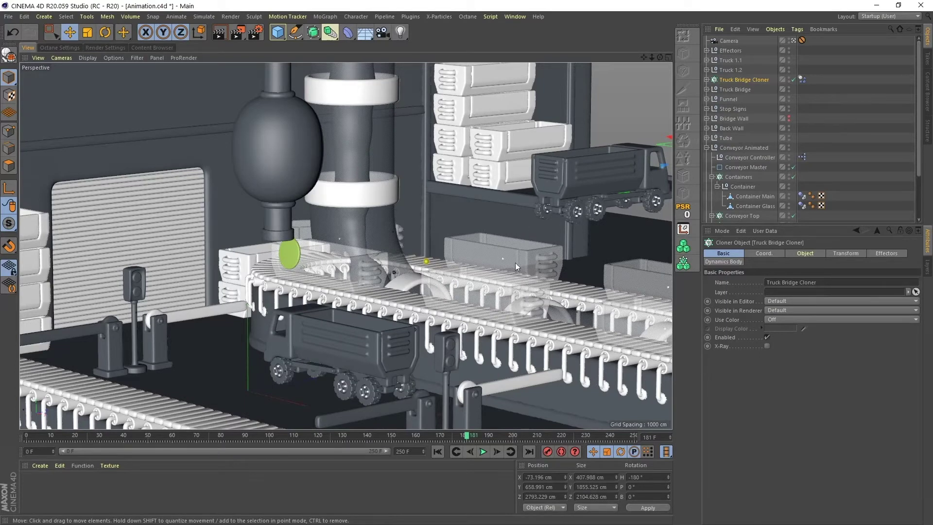
{"action": "left_click_drag", "start_coordinate": [497, 435], "coordinate": [636, 413]}
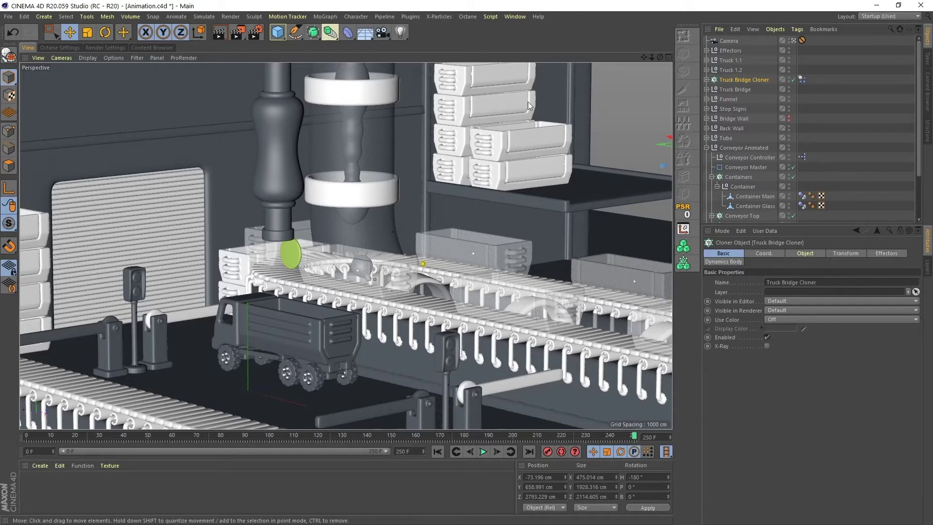
Open the Timeline window with the Dope Sheet to view the scene's animation keys
{"action": "left_click", "coordinate": [515, 16]}
{"action": "left_click", "coordinate": [564, 123]}
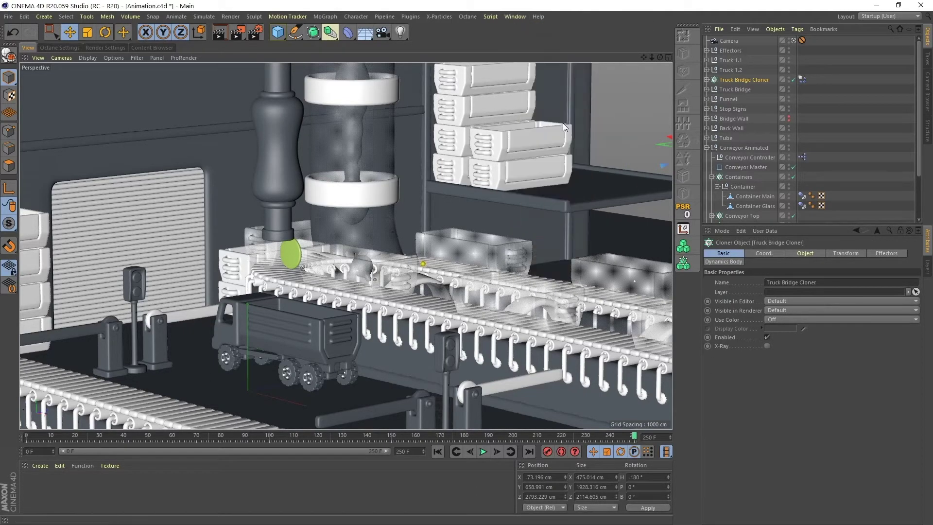
{"action": "left_click_drag", "start_coordinate": [604, 120], "coordinate": [423, 138]}
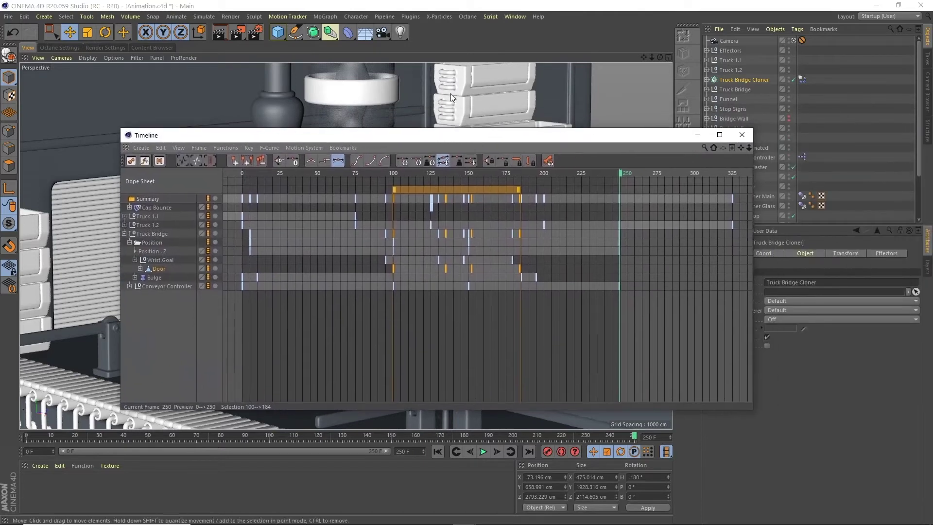
{"action": "left_click", "coordinate": [163, 148]}
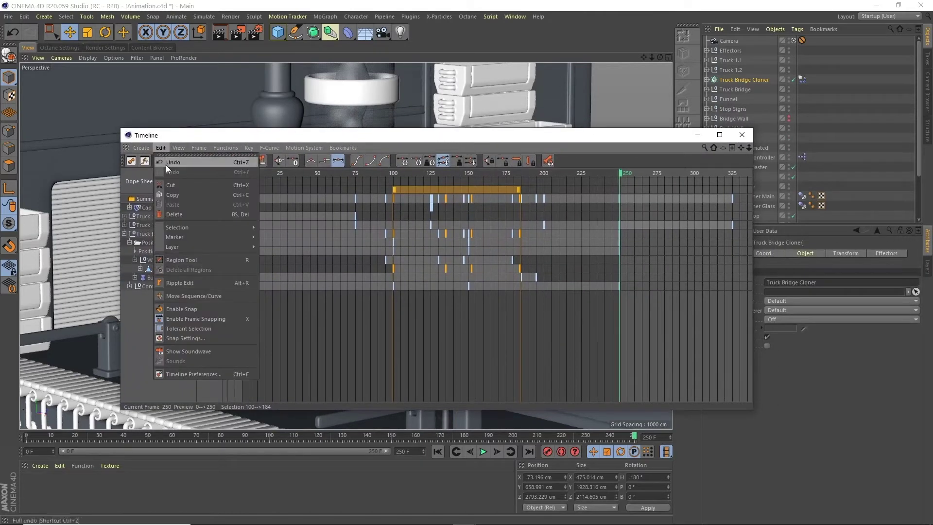
Set the project time, maximum time and preview max time to 350 F in the project settings
{"action": "left_click", "coordinate": [24, 16]}
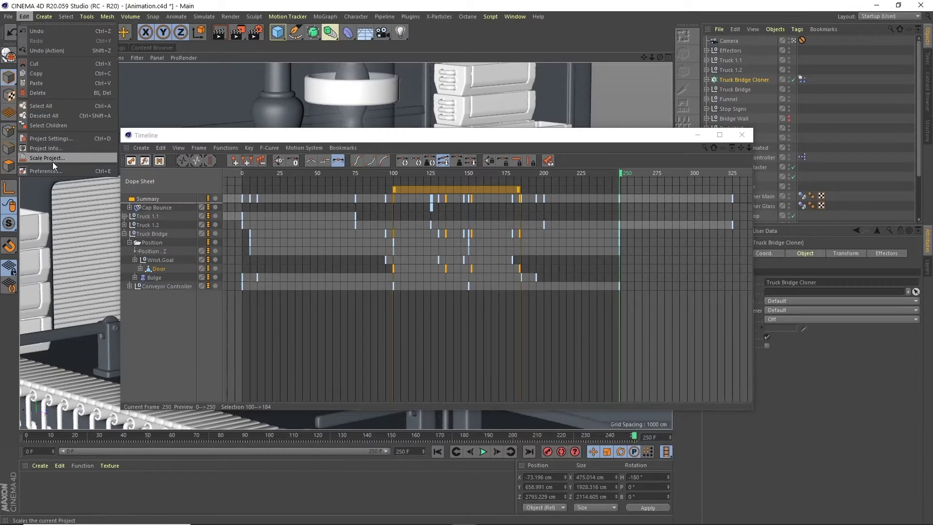
{"action": "left_click", "coordinate": [56, 139]}
{"action": "left_click_drag", "start_coordinate": [667, 136], "coordinate": [512, 123]}
{"action": "left_click", "coordinate": [884, 315]}
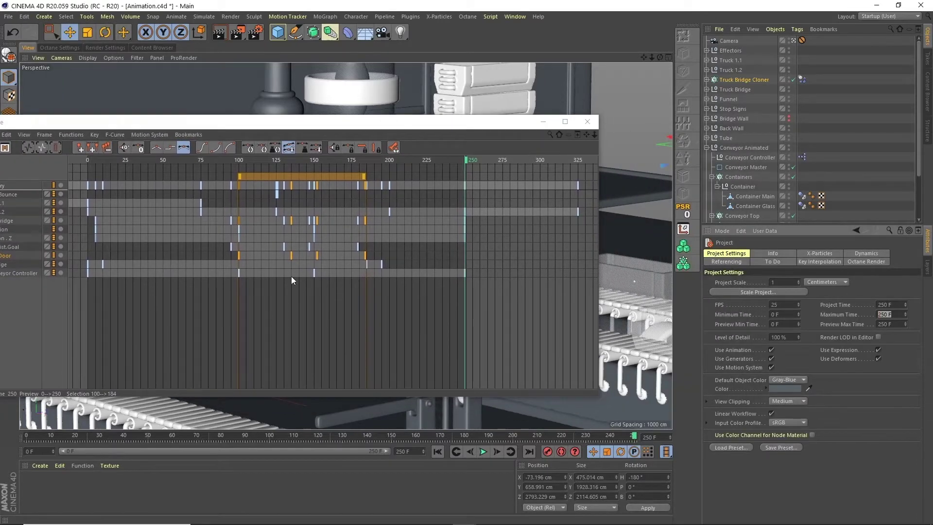
{"action": "left_click", "coordinate": [890, 304]}
{"action": "type", "text": "350"}
{"action": "key", "text": "Tab"}
{"action": "type", "text": "350"}
{"action": "key", "text": "Tab"}
{"action": "type", "text": "350"}
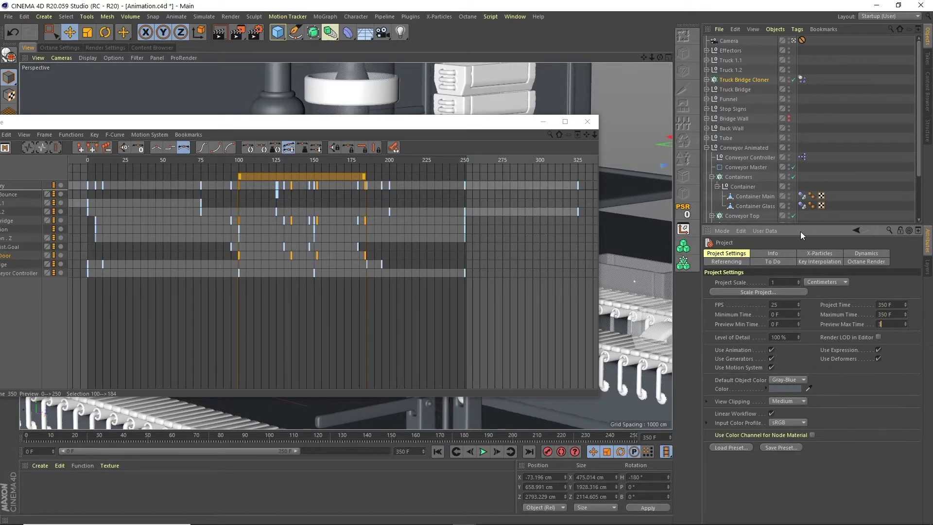
{"action": "key", "text": "Return"}
Expand the Conveyor Controller in the Timeline and select its Position track
{"action": "left_click_drag", "start_coordinate": [587, 135], "coordinate": [368, 208]}
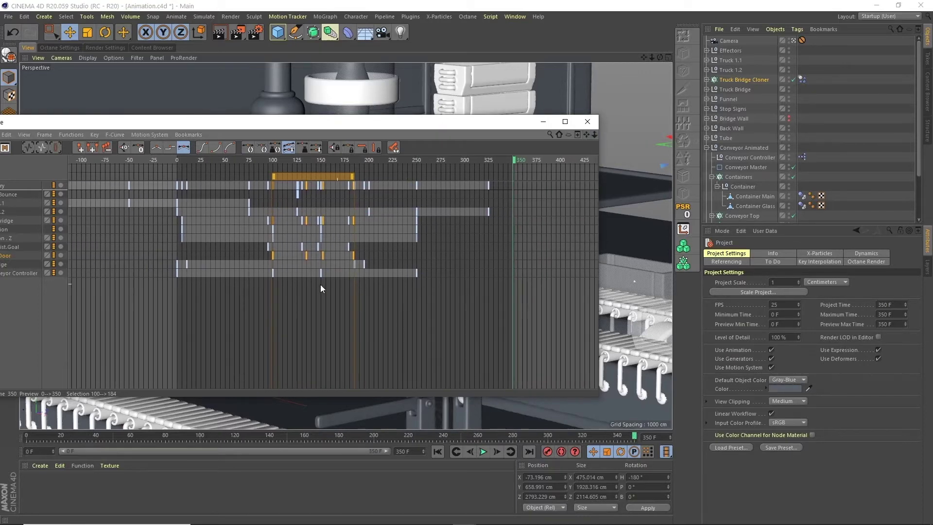
{"action": "left_click_drag", "start_coordinate": [160, 122], "coordinate": [181, 125]}
{"action": "left_click", "coordinate": [81, 246]}
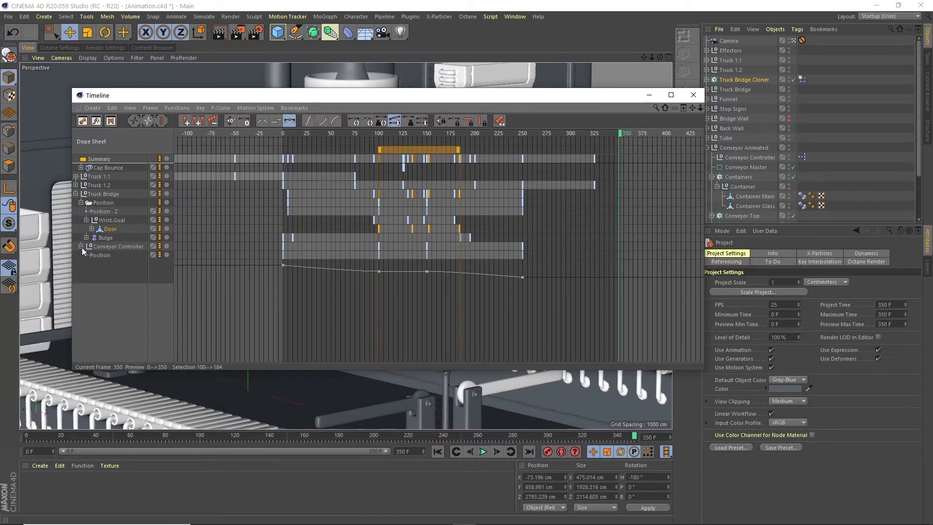
{"action": "left_click", "coordinate": [136, 247]}
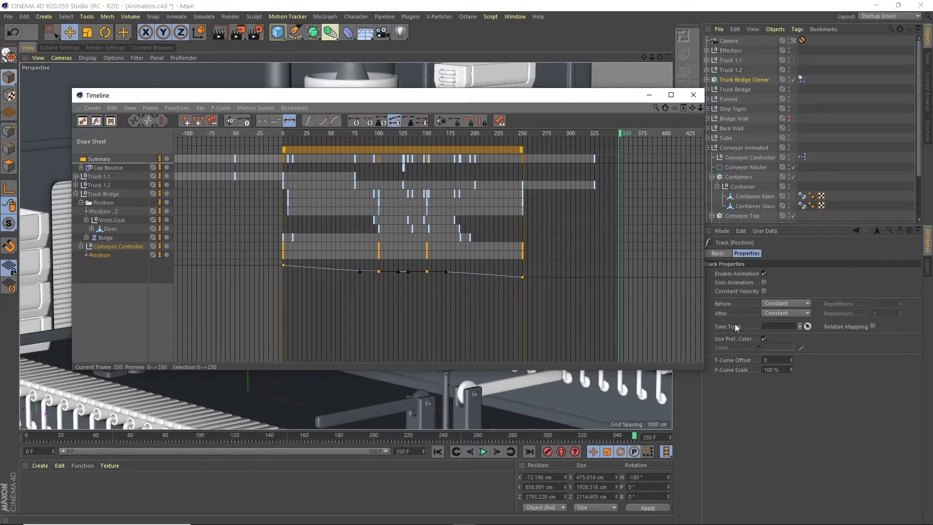
Try the Repeat option for the Position track's After behaviour and return it to Constant
{"action": "left_click", "coordinate": [778, 313]}
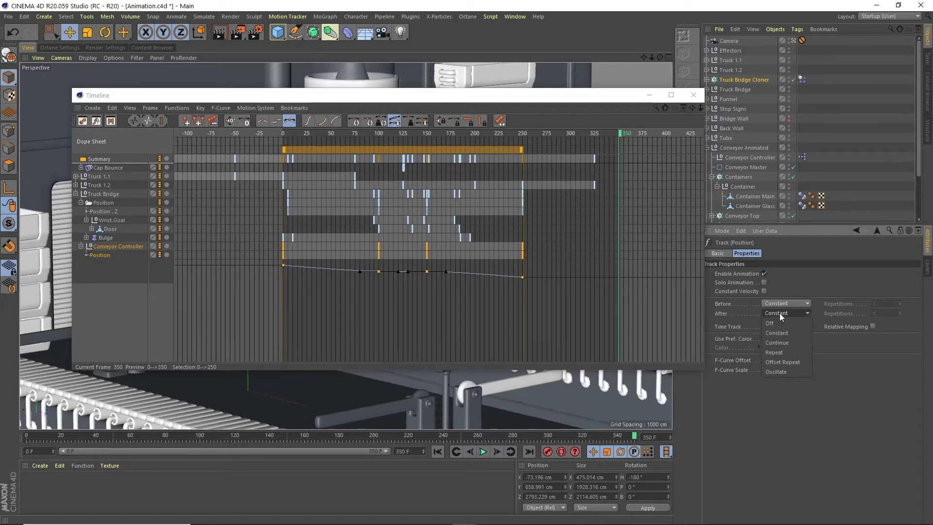
{"action": "left_click", "coordinate": [782, 352]}
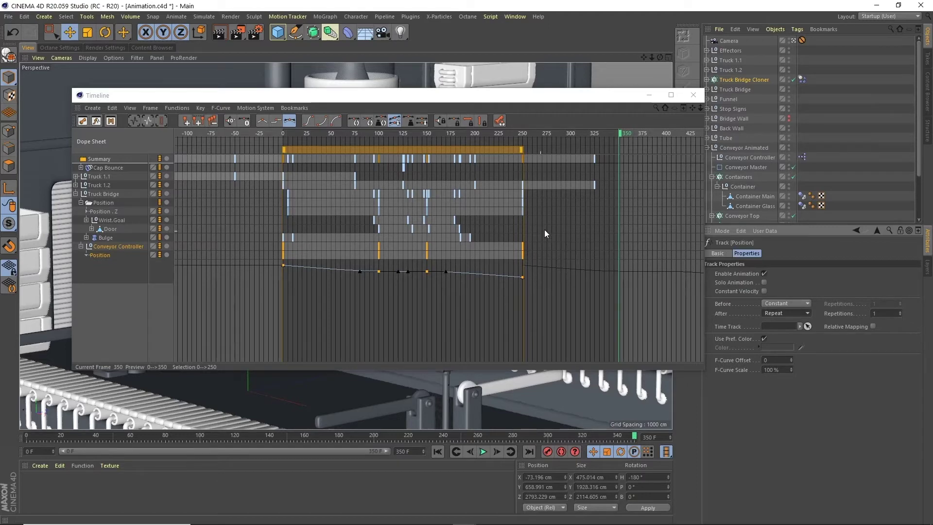
{"action": "left_click", "coordinate": [777, 313]}
{"action": "left_click", "coordinate": [780, 334]}
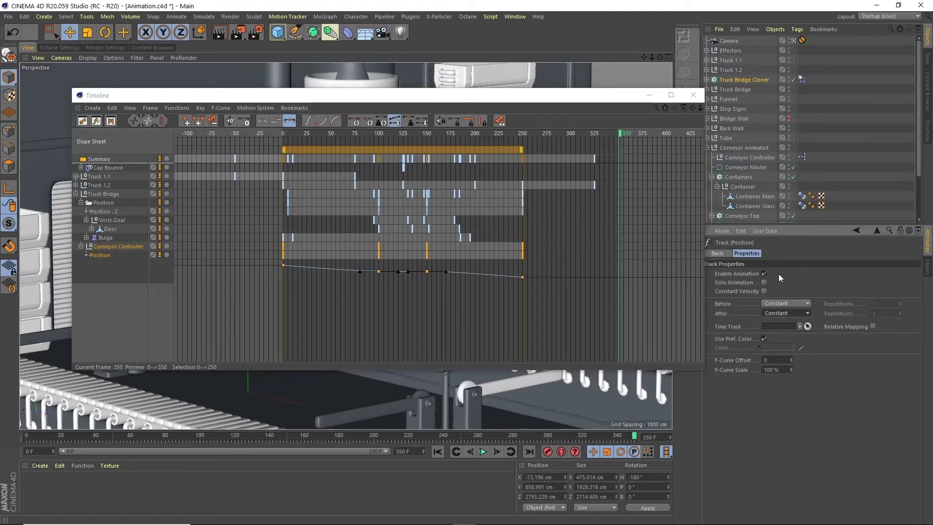
Set the Conveyor Controller's Position to 62.5 % at frame 350 and record a keyframe for it
{"action": "left_click_drag", "start_coordinate": [601, 100], "coordinate": [434, 103]}
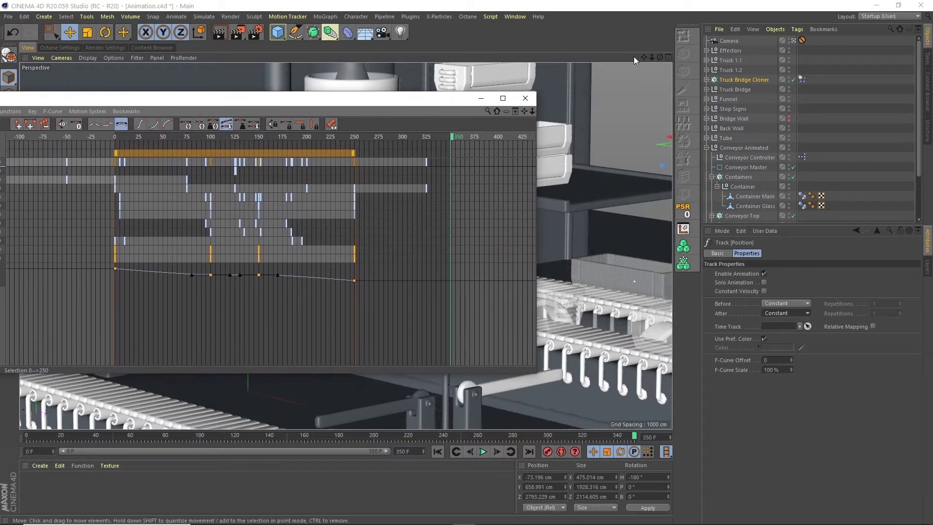
{"action": "left_click", "coordinate": [752, 156]}
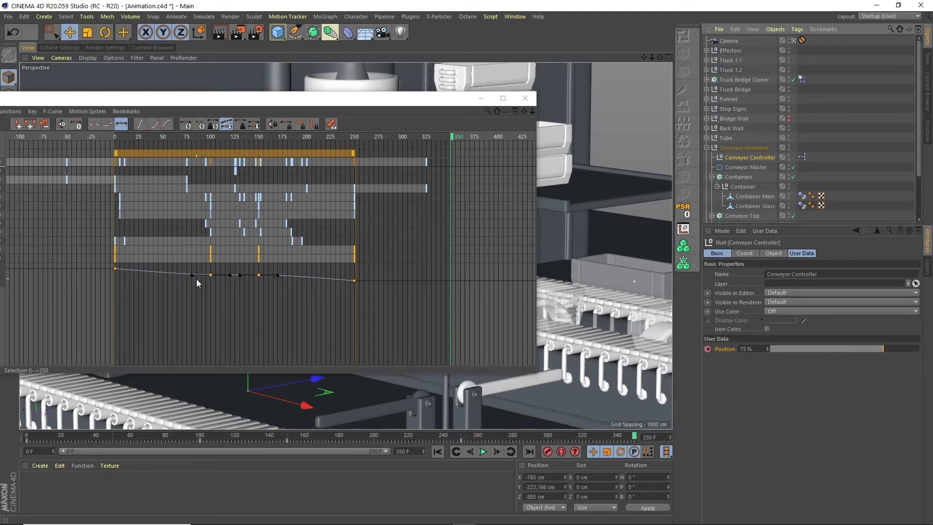
{"action": "left_click", "coordinate": [756, 348]}
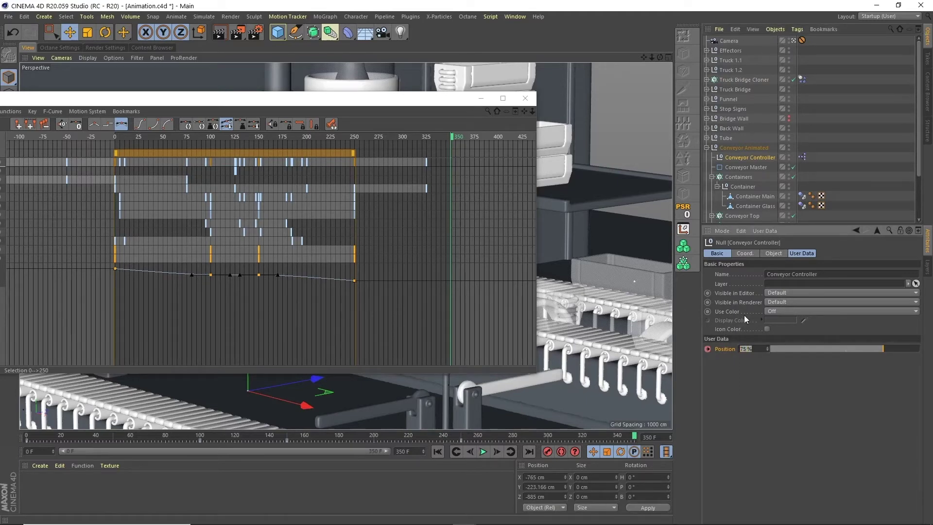
{"action": "type", "text": "62.5"}
{"action": "key", "text": "Return"}
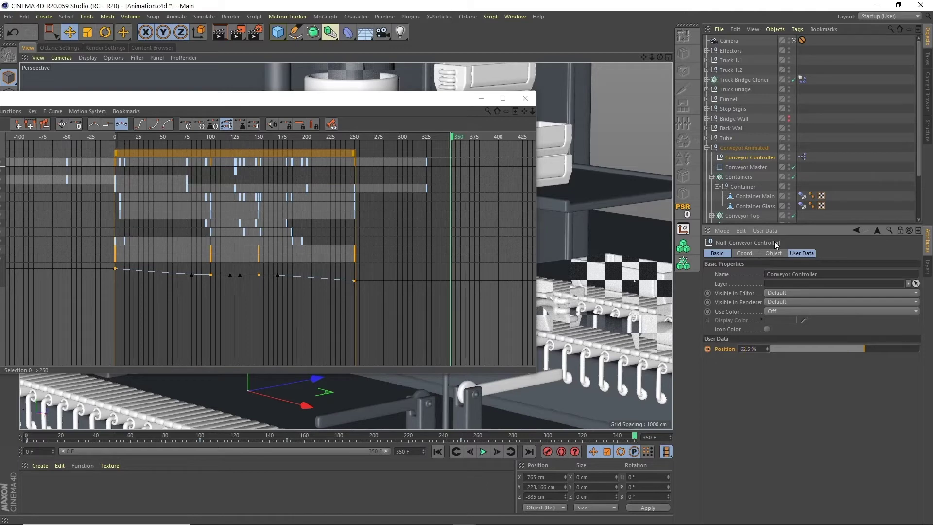
{"action": "left_click", "coordinate": [707, 349]}
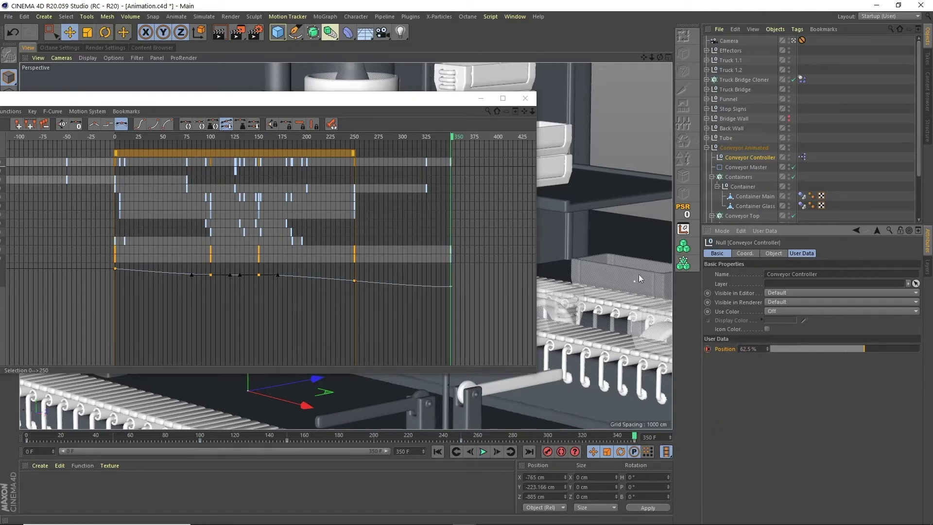
Flatten the tangents of the Conveyor Controller's Position key at frame 350 and set its left tangent time to -20 F
{"action": "left_click", "coordinate": [354, 281]}
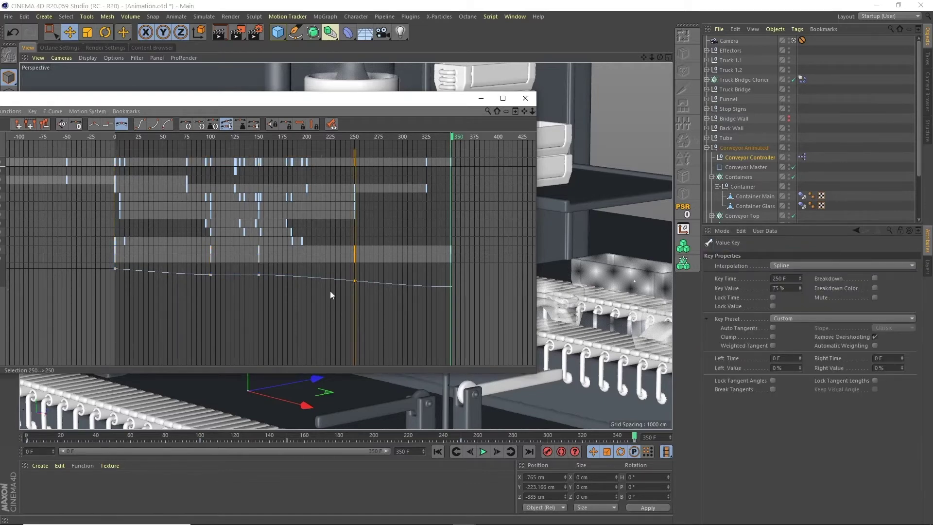
{"action": "left_click_drag", "start_coordinate": [432, 273], "coordinate": [451, 297]}
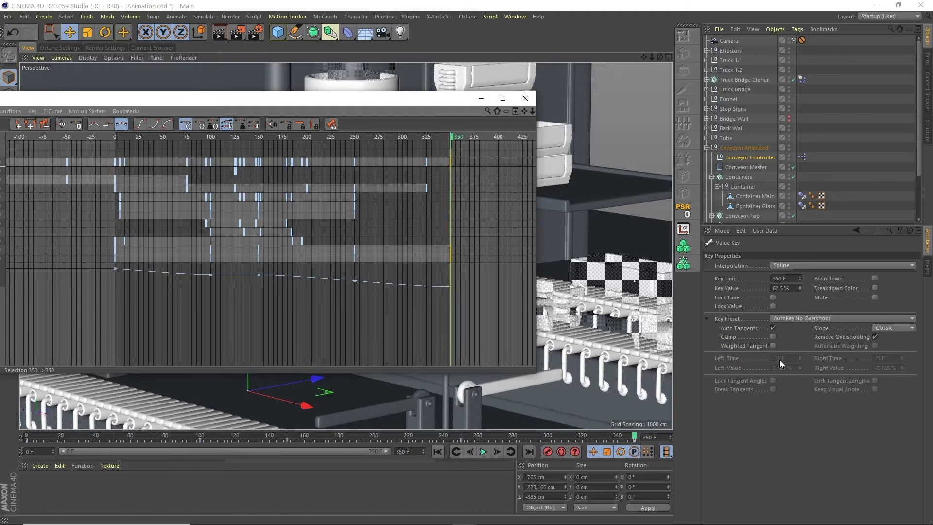
{"action": "left_click", "coordinate": [154, 126]}
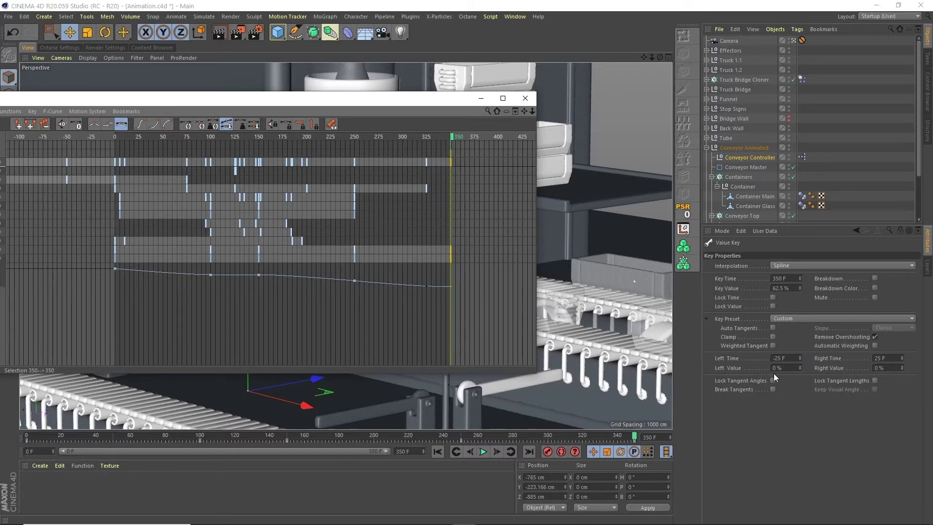
{"action": "left_click", "coordinate": [784, 358]}
{"action": "type", "text": "-20"}
{"action": "key", "text": "Return"}
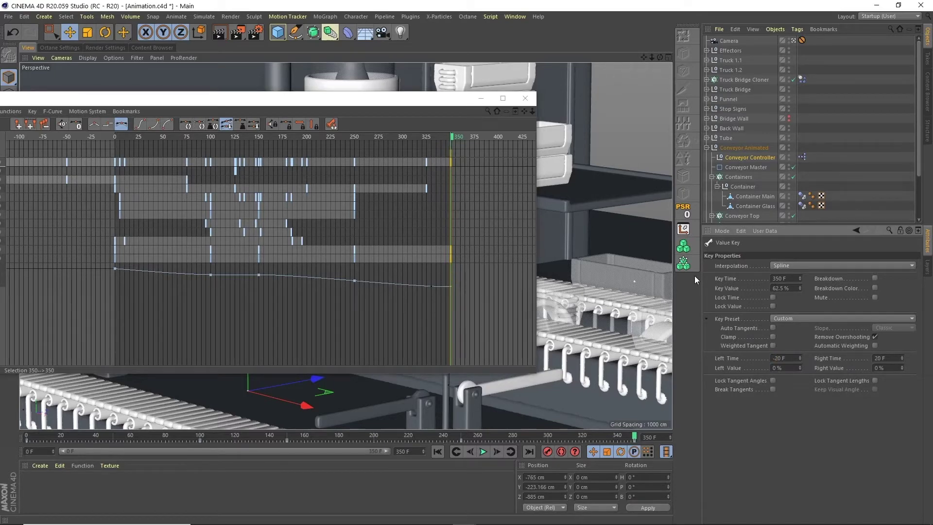
Check the tangent values of the Position key at frame 100, and close the Timeline to scrub through the extended animation
{"action": "left_click", "coordinate": [211, 274]}
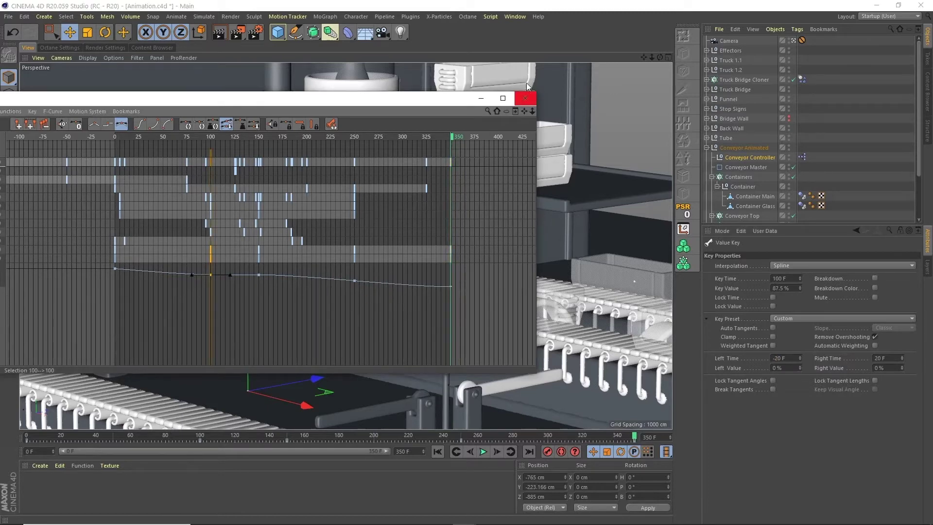
{"action": "left_click", "coordinate": [527, 98]}
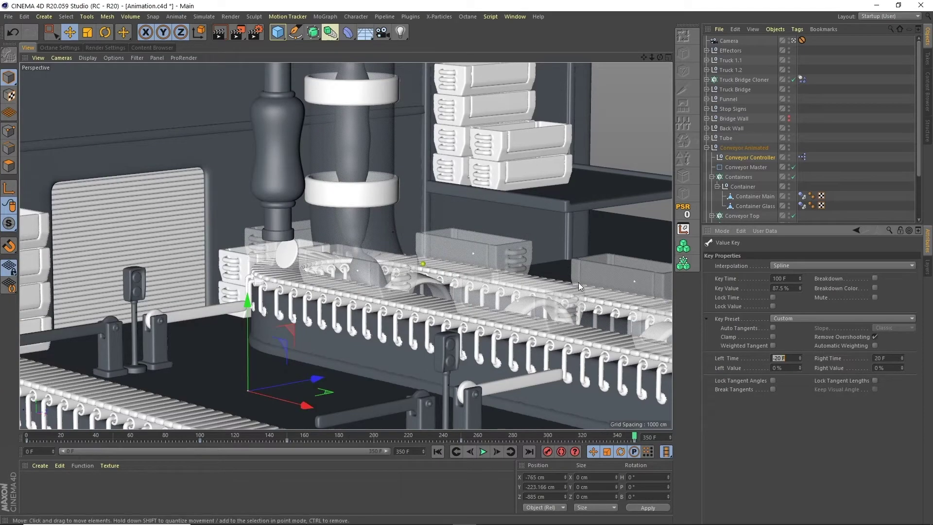
{"action": "left_click_drag", "start_coordinate": [536, 435], "coordinate": [498, 439]}
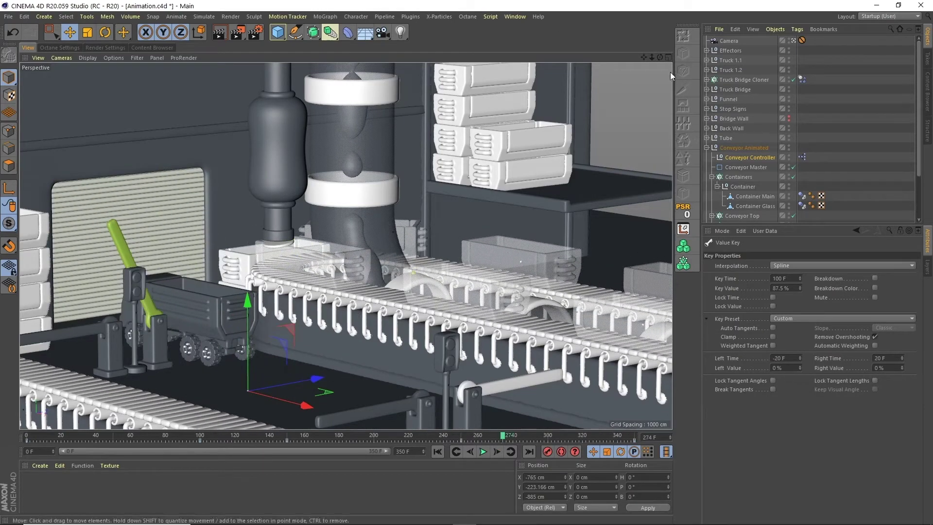
Add a MoGraph Cache tag to the Truck Bridge Cloner, bake its simulation, and scrub through the baked result
{"action": "left_click", "coordinate": [707, 147]}
{"action": "left_click", "coordinate": [742, 198]}
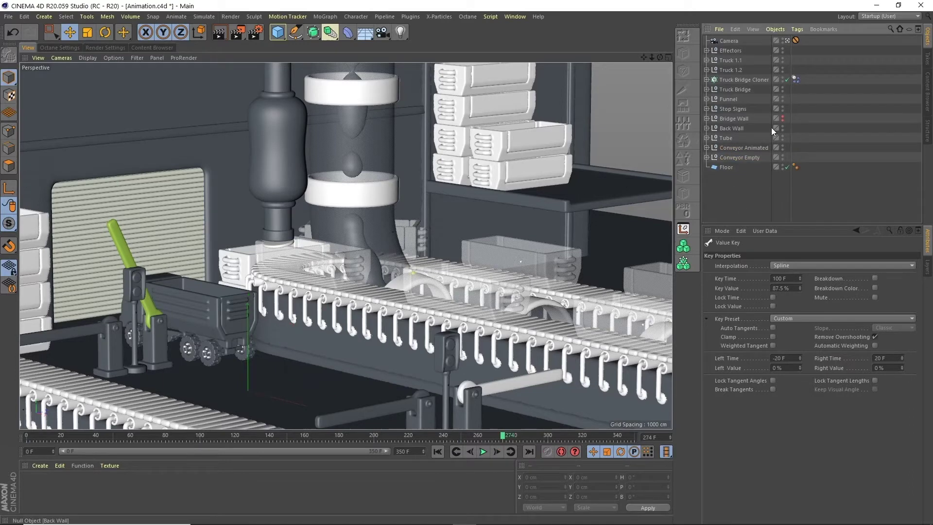
{"action": "left_click", "coordinate": [794, 80]}
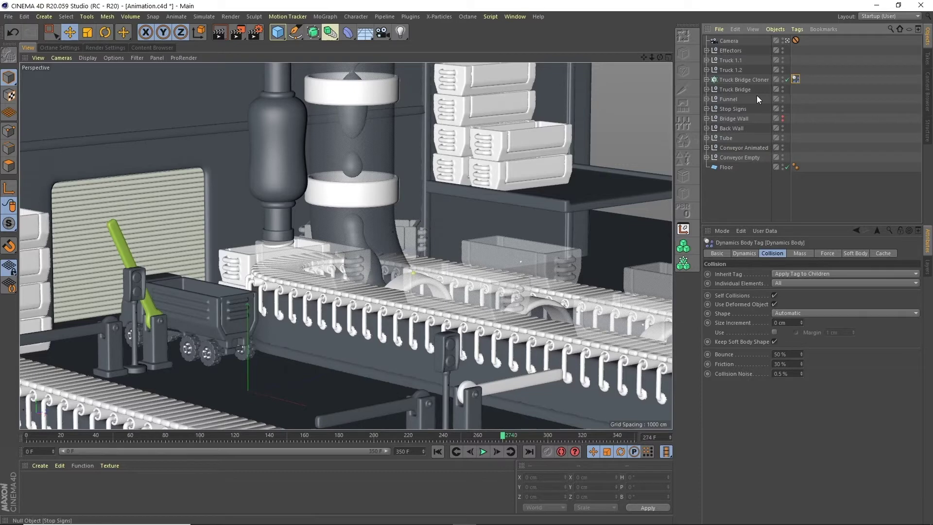
{"action": "left_click", "coordinate": [761, 80]}
{"action": "left_click", "coordinate": [796, 29]}
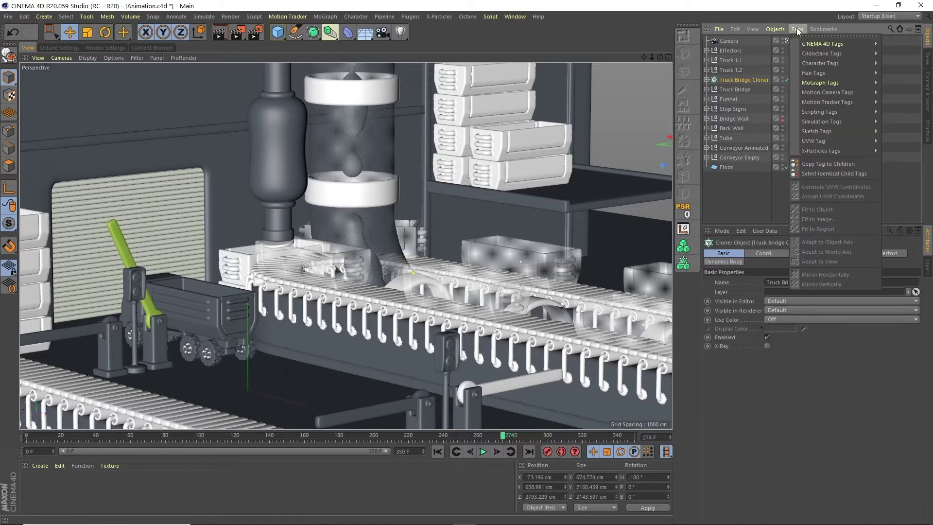
{"action": "mouse_move", "coordinate": [837, 82]}
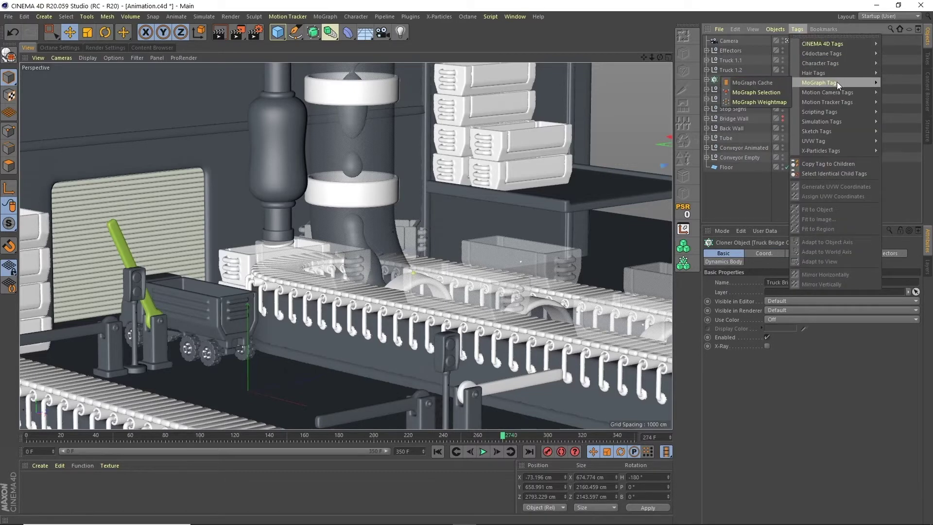
{"action": "left_click", "coordinate": [759, 81]}
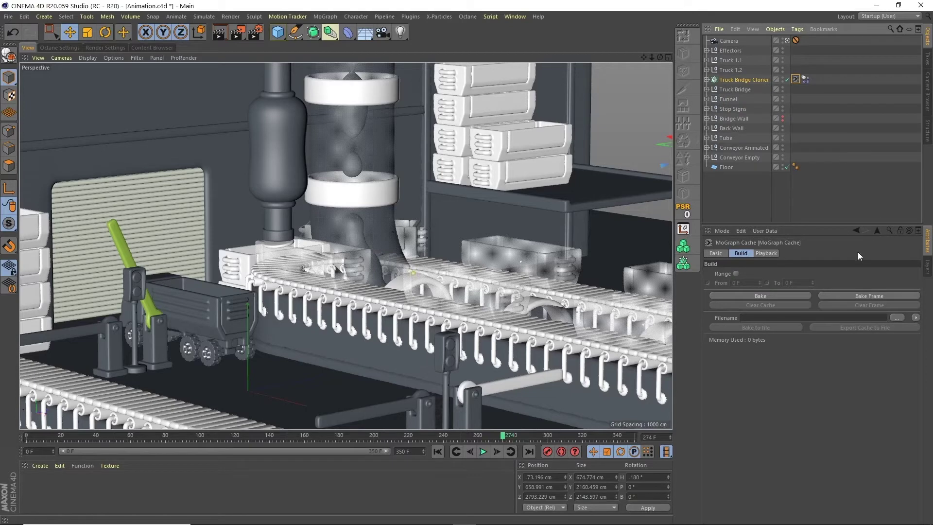
{"action": "left_click", "coordinate": [755, 295]}
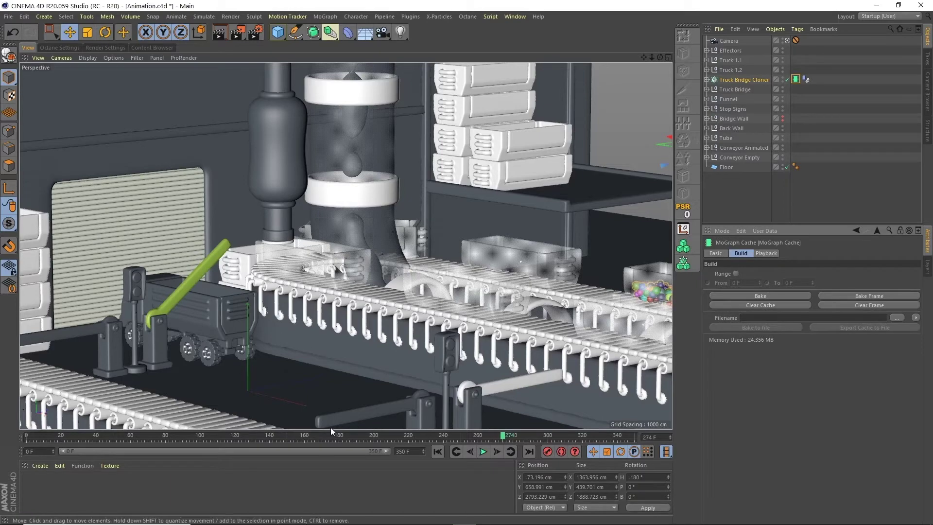
{"action": "left_click_drag", "start_coordinate": [50, 436], "coordinate": [563, 352]}
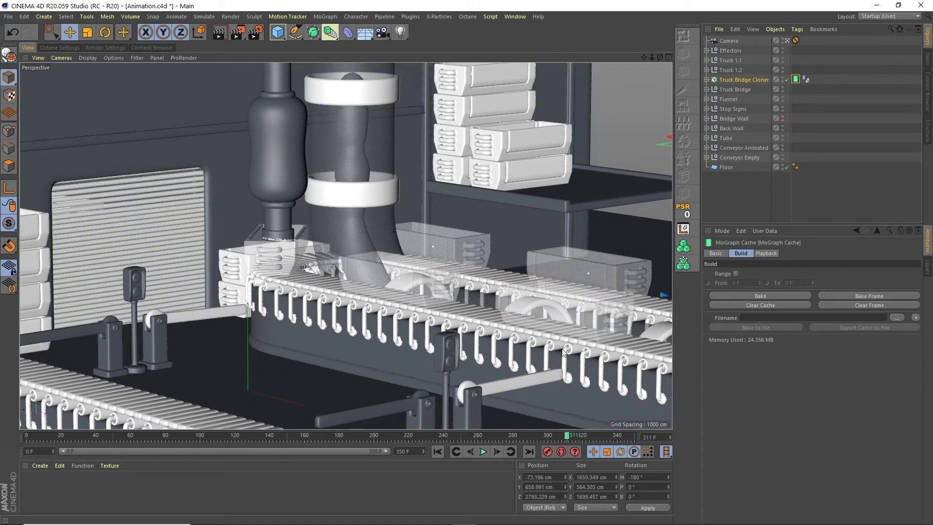
Set the project's Maximum Time and Preview Max Time to 250 F, and scrub to the final frame
{"action": "left_click", "coordinate": [24, 16]}
{"action": "left_click", "coordinate": [70, 139]}
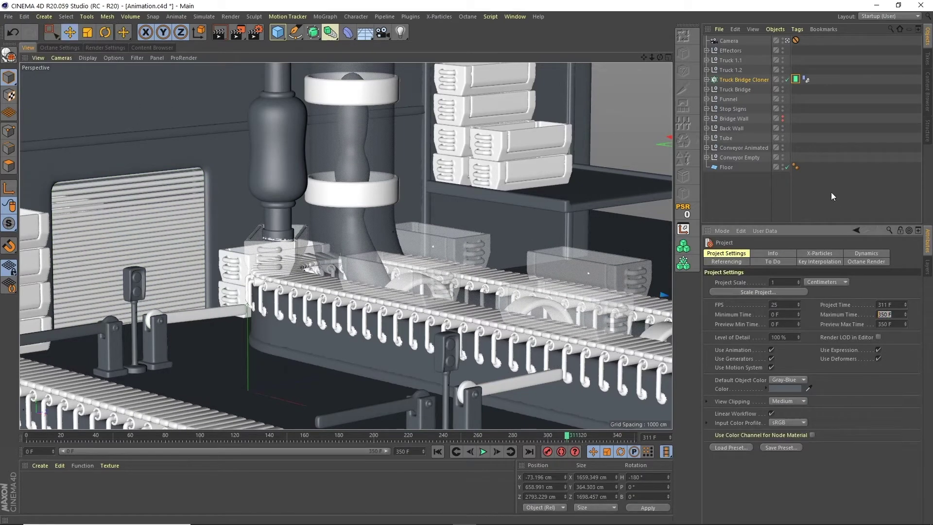
{"action": "type", "text": "250"}
{"action": "key", "text": "Tab"}
{"action": "key", "text": "Tab"}
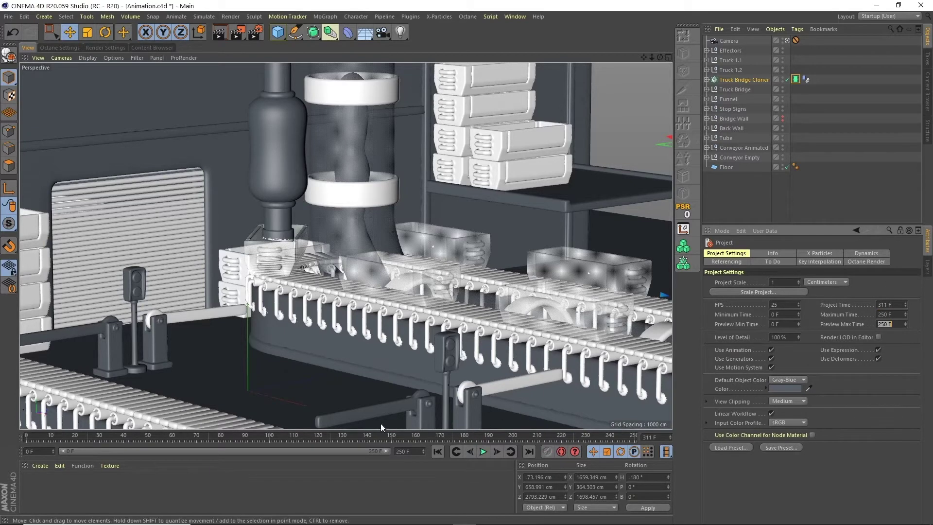
{"action": "left_click_drag", "start_coordinate": [336, 435], "coordinate": [675, 412]}
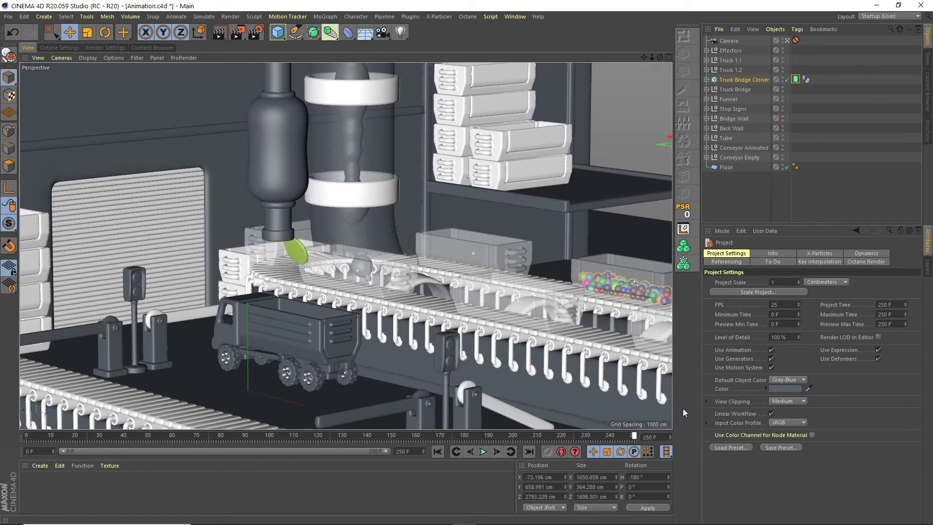
Duplicate the Truck Bridge Cloner with its baked cache and set the copy's cache playback Offset to -250 F
{"action": "left_click", "coordinate": [751, 79]}
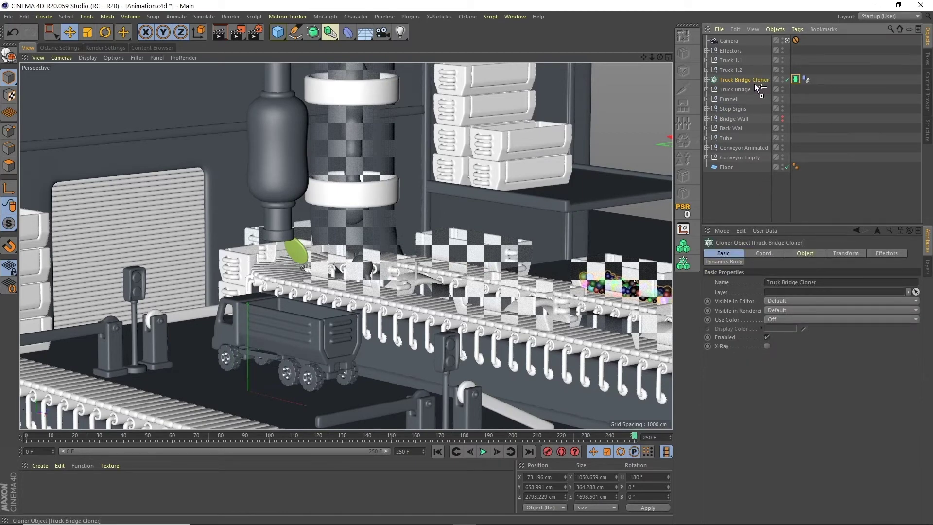
{"action": "mouse_move", "coordinate": [754, 84]}
{"action": "left_mouse_down", "text": "ctrl"}
{"action": "mouse_move", "coordinate": [750, 93]}
{"action": "mouse_move", "coordinate": [746, 84]}
{"action": "left_mouse_up", "text": "ctrl"}
{"action": "left_click", "coordinate": [799, 89]}
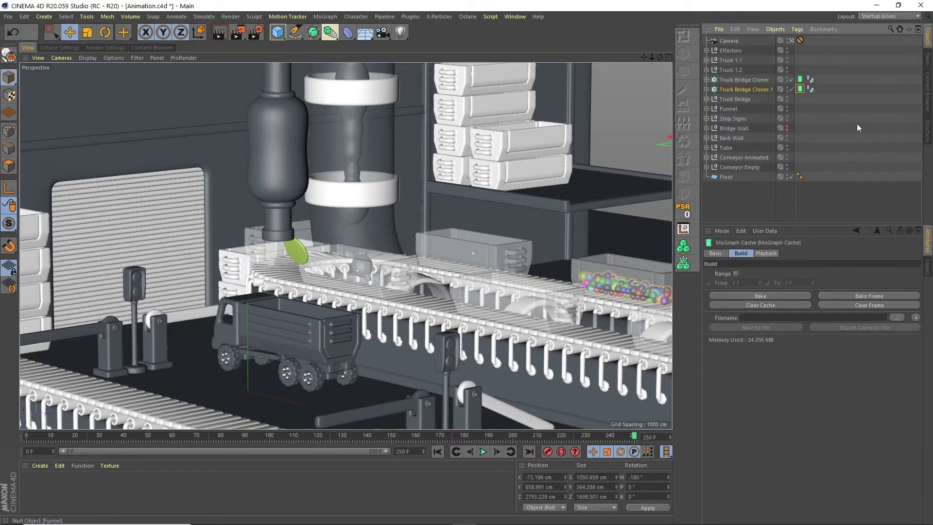
{"action": "left_click", "coordinate": [767, 253]}
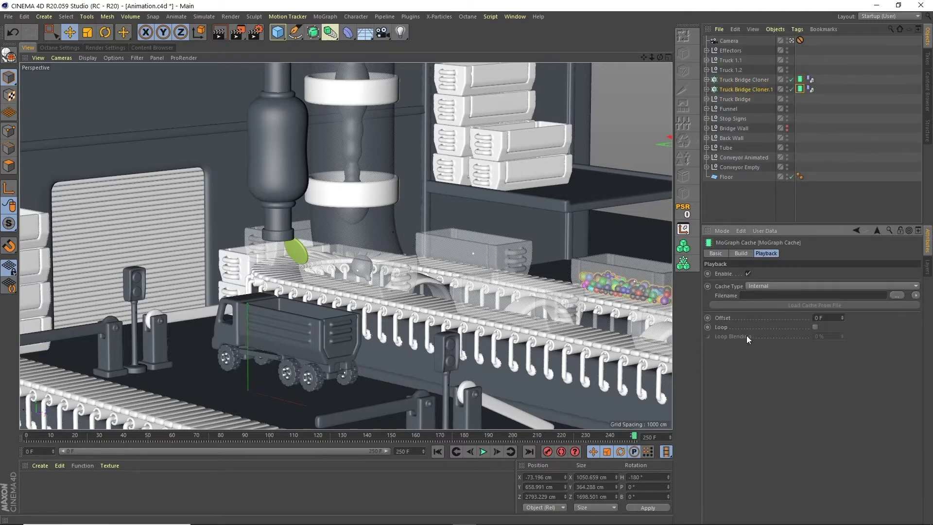
{"action": "left_click", "coordinate": [824, 318]}
{"action": "key", "text": "Return"}
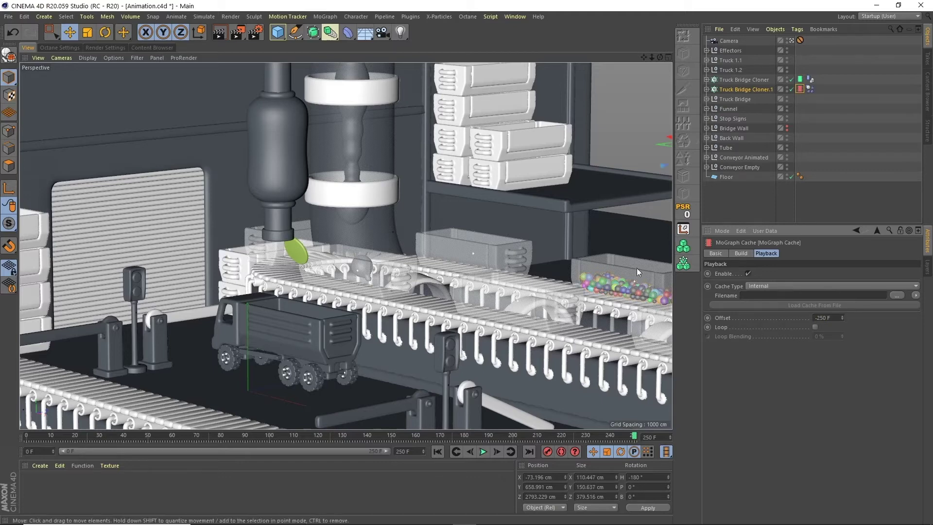
Play the animation from frame 0 to check the looping of the cached spheres, and stop playback
{"action": "left_click", "coordinate": [437, 451]}
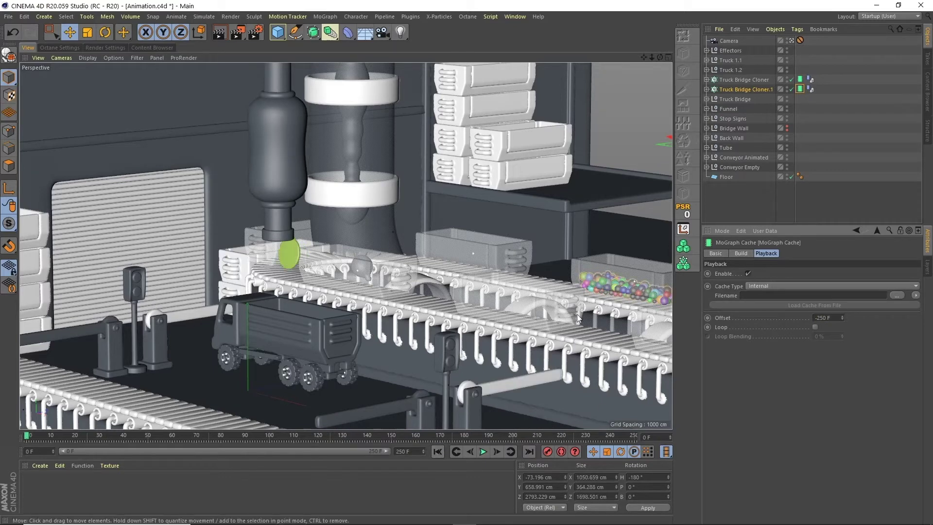
{"action": "left_click", "coordinate": [483, 452]}
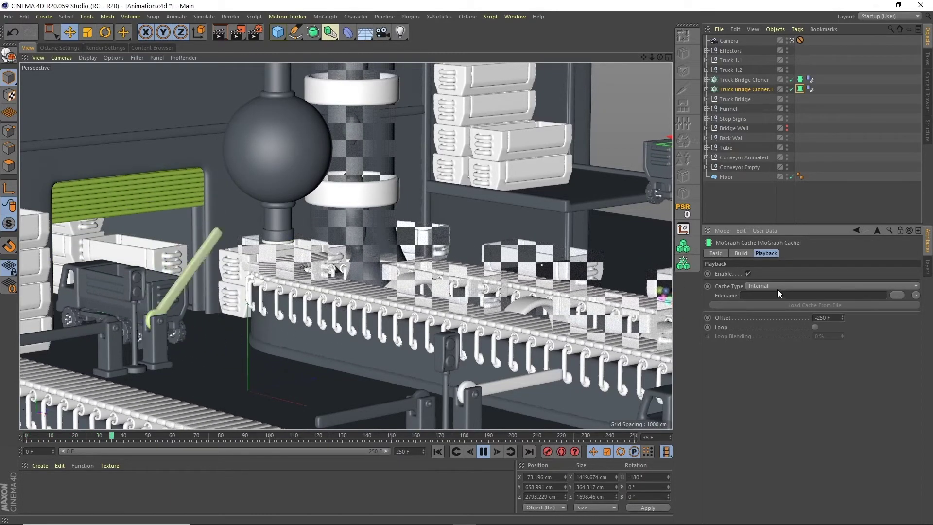
{"action": "left_click", "coordinate": [736, 206]}
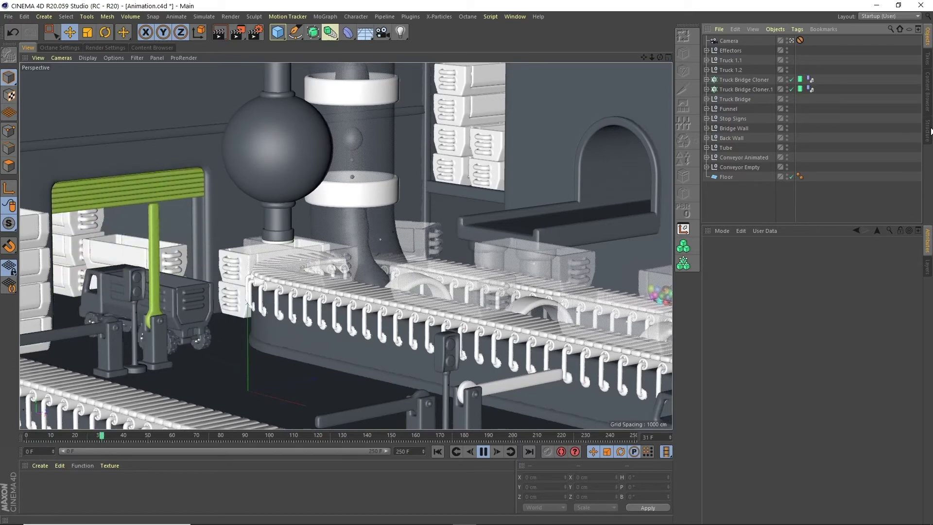
{"action": "key", "text": "F8"}
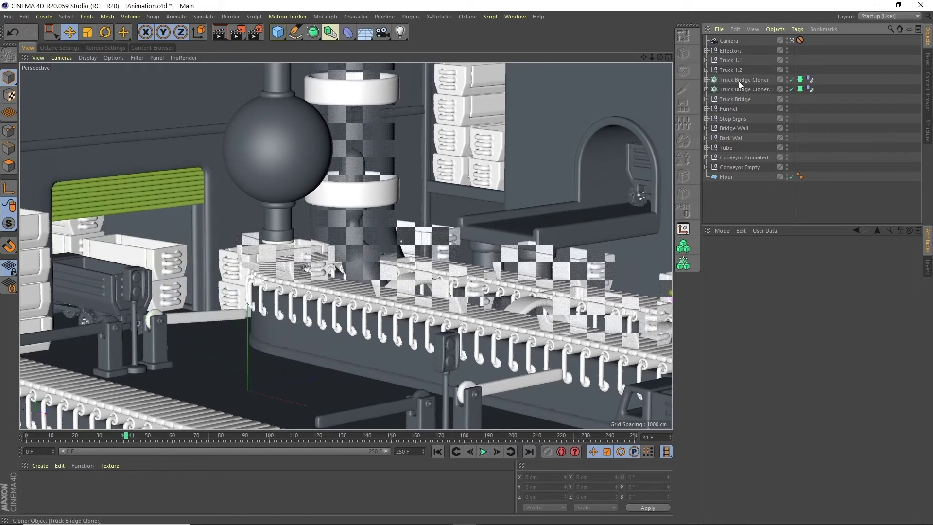
Rename the original cloner Truck Bridge Cloner Main and its offset copy Truck Bridge Cloner Start
{"action": "double_click", "coordinate": [768, 79]}
{"action": "key", "text": "Escape"}
{"action": "type", "text": "Main"}
{"action": "key", "text": "Return"}
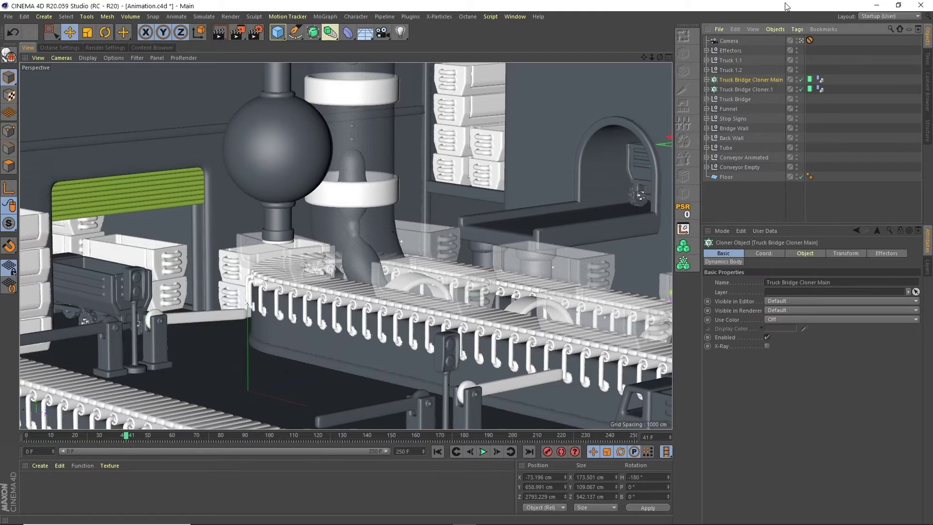
{"action": "double_click", "coordinate": [768, 89]}
{"action": "key", "text": "Escape"}
{"action": "type", "text": "Start"}
{"action": "key", "text": "Return"}
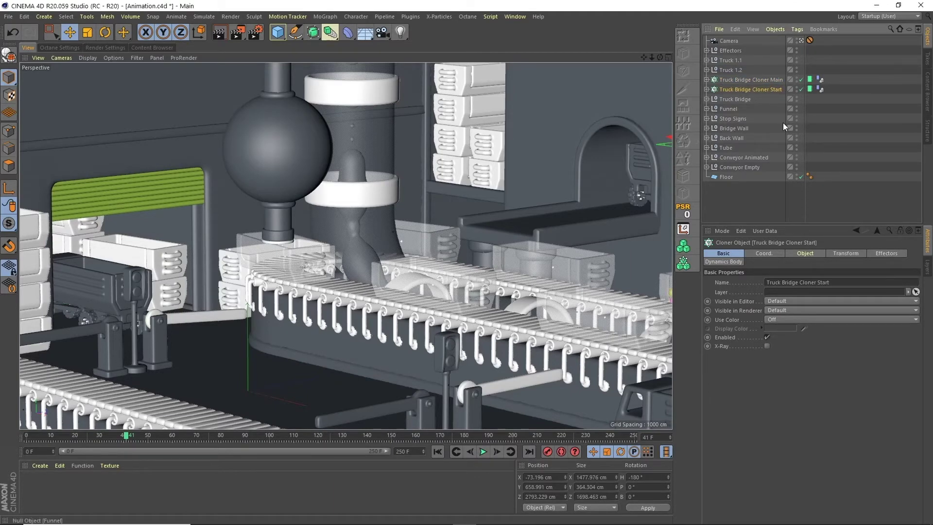
{"action": "left_click", "coordinate": [809, 89]}
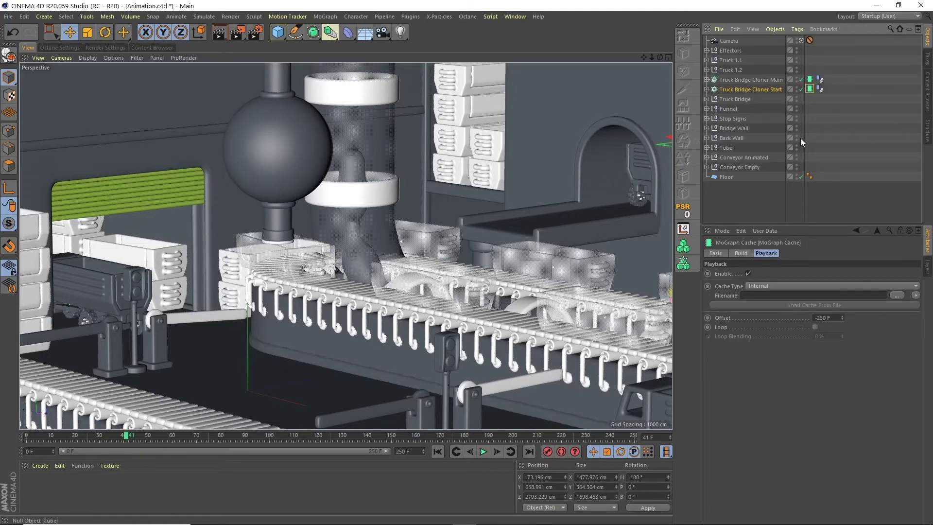
{"action": "left_click", "coordinate": [741, 201]}
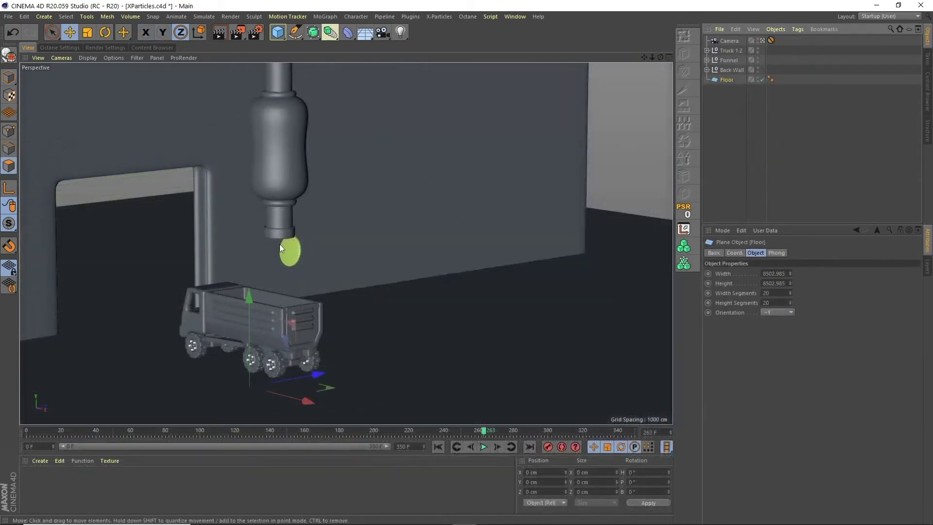
Scrub through the XParticles.c4d scene to examine the timing of the funnel's lid and the truck's stop beneath it
{"action": "left_click", "coordinate": [438, 446]}
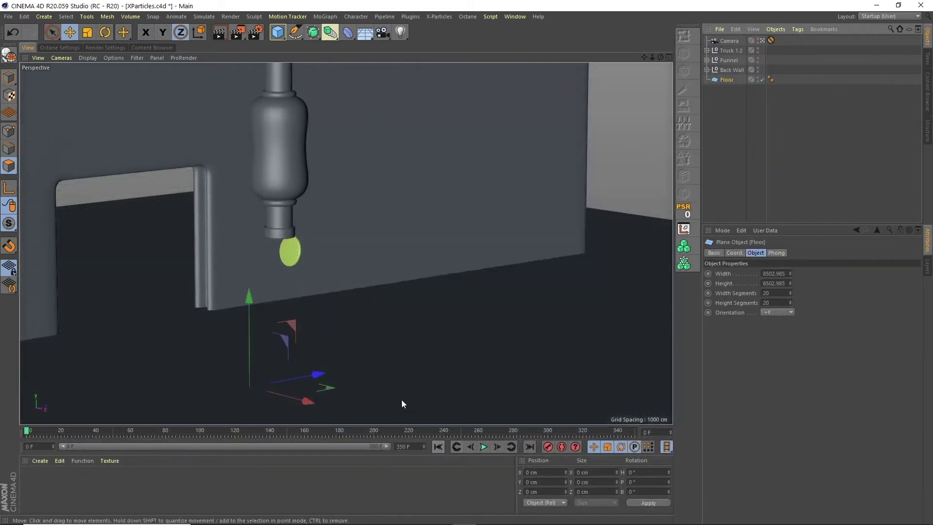
{"action": "left_click_drag", "start_coordinate": [252, 430], "coordinate": [451, 415]}
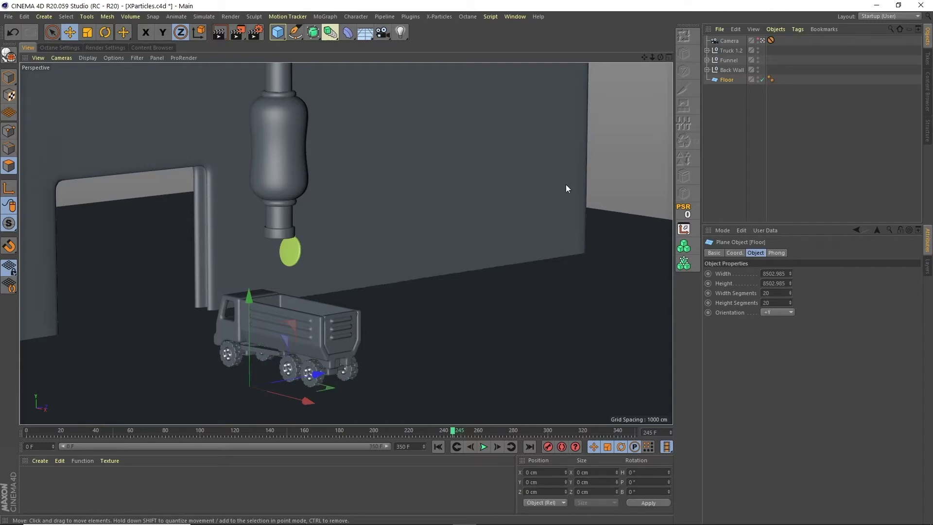
{"action": "left_click", "coordinate": [212, 430]}
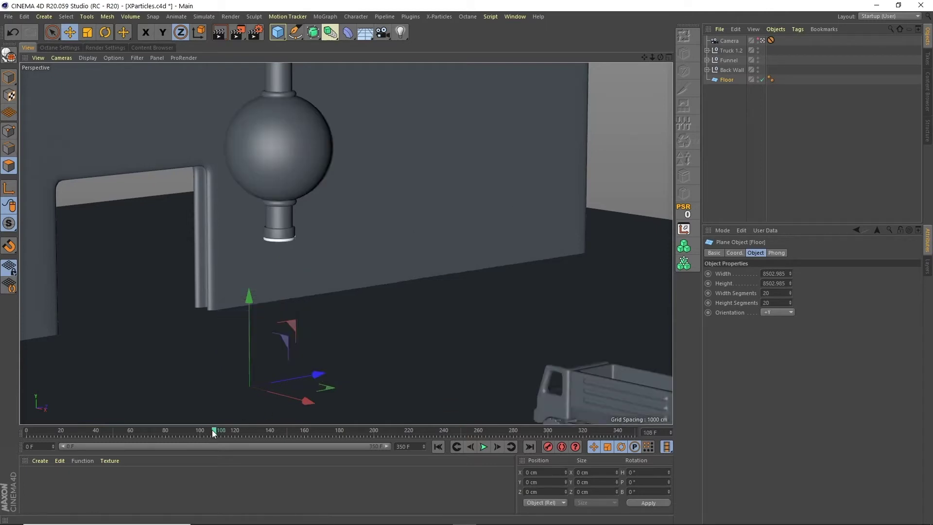
{"action": "left_click", "coordinate": [440, 432]}
{"action": "left_click_drag", "start_coordinate": [442, 430], "coordinate": [402, 408]}
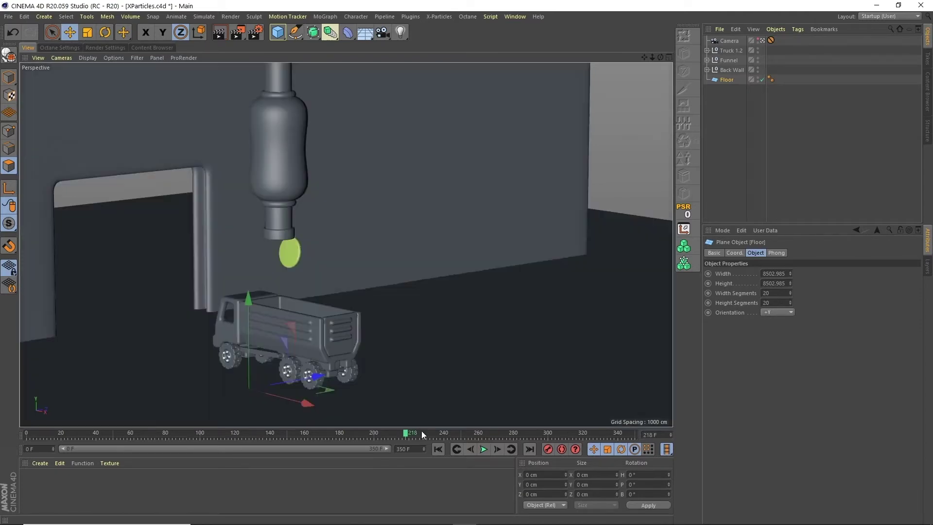
{"action": "left_click", "coordinate": [471, 431]}
{"action": "left_click", "coordinate": [519, 432]}
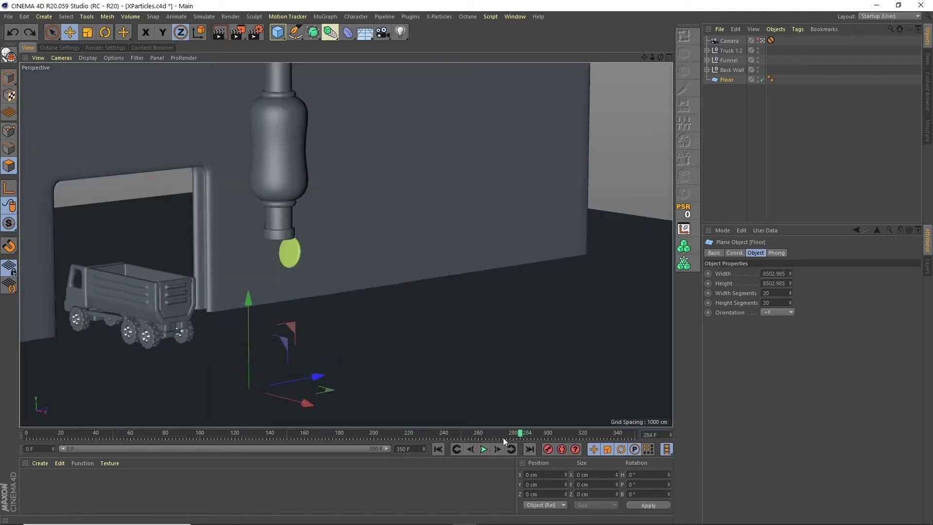
{"action": "left_click_drag", "start_coordinate": [508, 434], "coordinate": [429, 433]}
{"action": "left_click", "coordinate": [631, 432]}
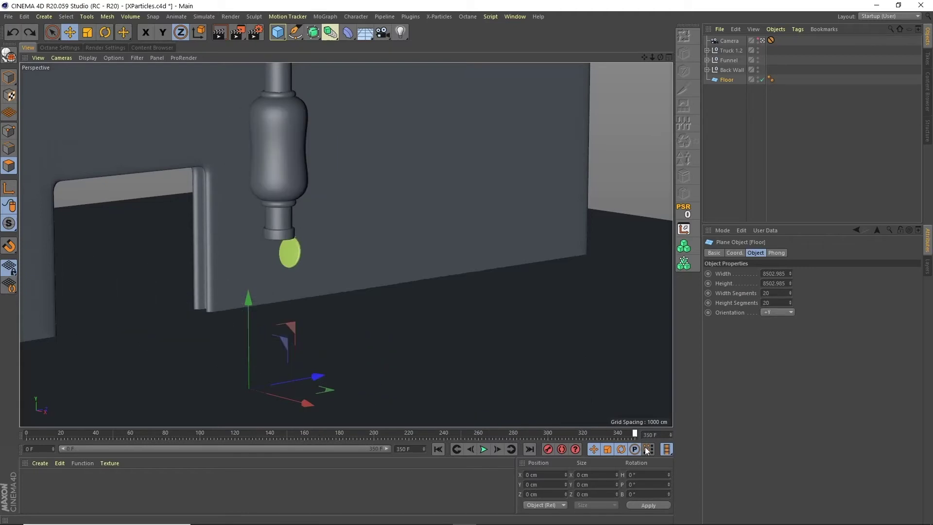
{"action": "left_click", "coordinate": [587, 433]}
{"action": "left_click_drag", "start_coordinate": [633, 438], "coordinate": [439, 431]}
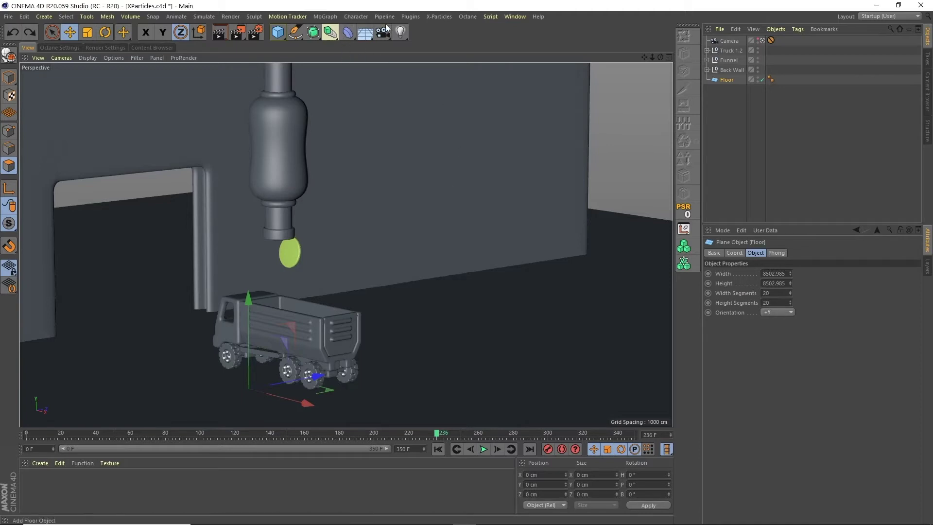
Add an X-Particles system, position it at the funnel's outlet, and place it directly below the Camera in the hierarchy
{"action": "left_click", "coordinate": [442, 16]}
{"action": "left_click", "coordinate": [451, 44]}
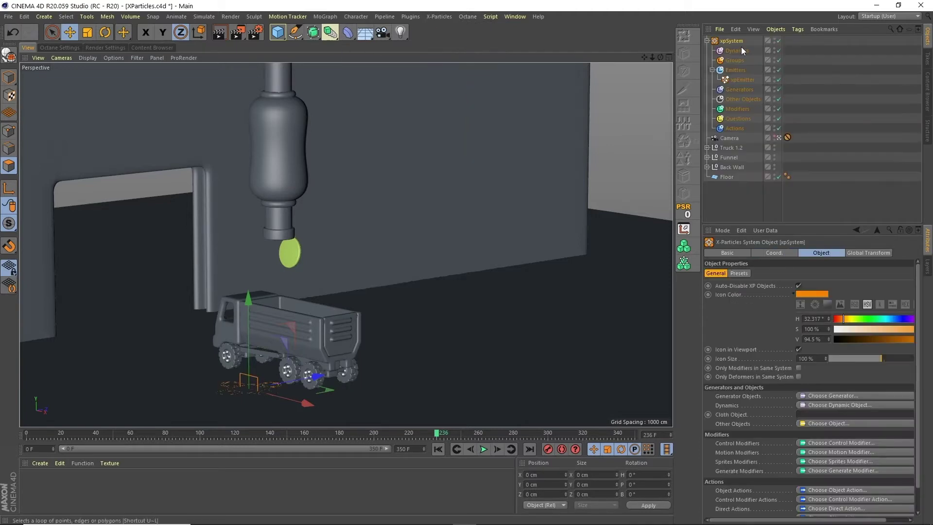
{"action": "left_click", "coordinate": [707, 41]}
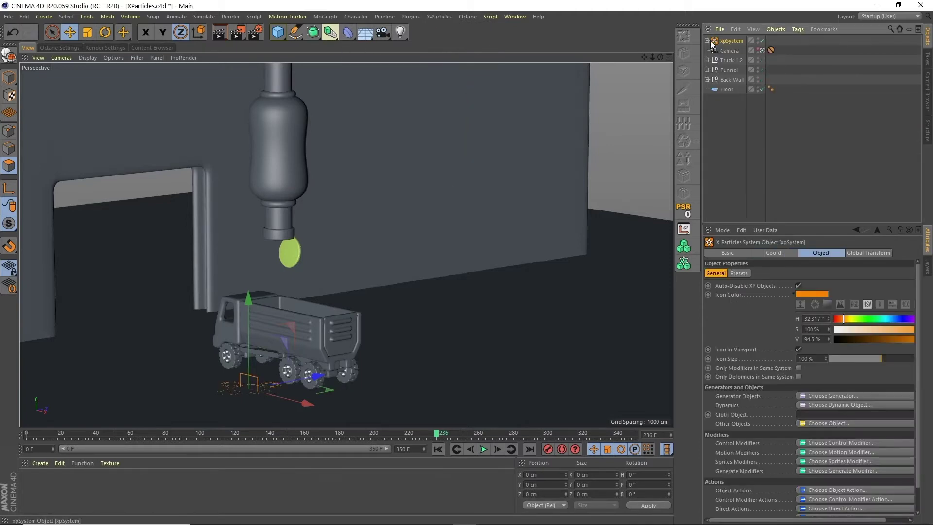
{"action": "left_click", "coordinate": [707, 69]}
{"action": "mouse_move", "coordinate": [730, 44]}
{"action": "left_mouse_down"}
{"action": "mouse_move", "coordinate": [766, 109]}
{"action": "mouse_move", "coordinate": [743, 138]}
{"action": "mouse_move", "coordinate": [738, 55]}
{"action": "mouse_move", "coordinate": [721, 63]}
{"action": "mouse_move", "coordinate": [730, 46]}
{"action": "left_mouse_up"}
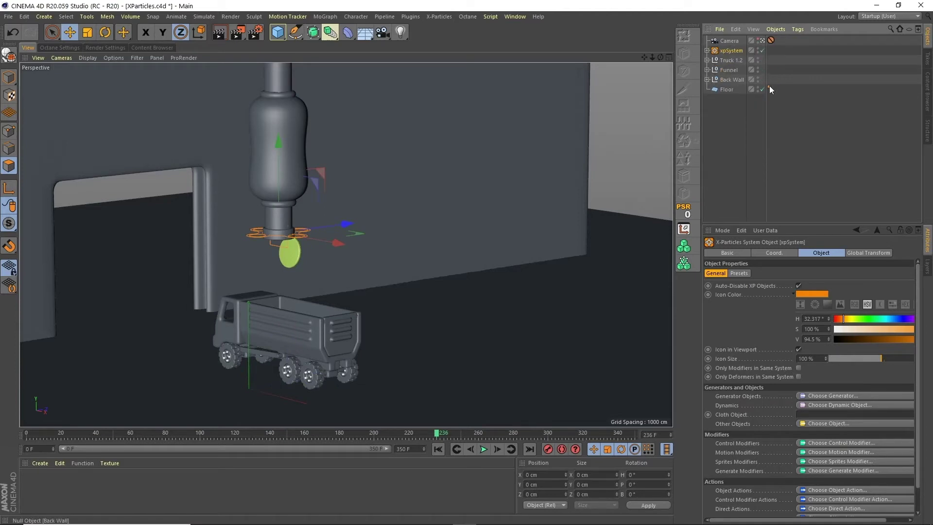
Turn off the xpSystem object's viewport icon so the funnel's outlet can be seen clearly
{"action": "left_click", "coordinate": [668, 57]}
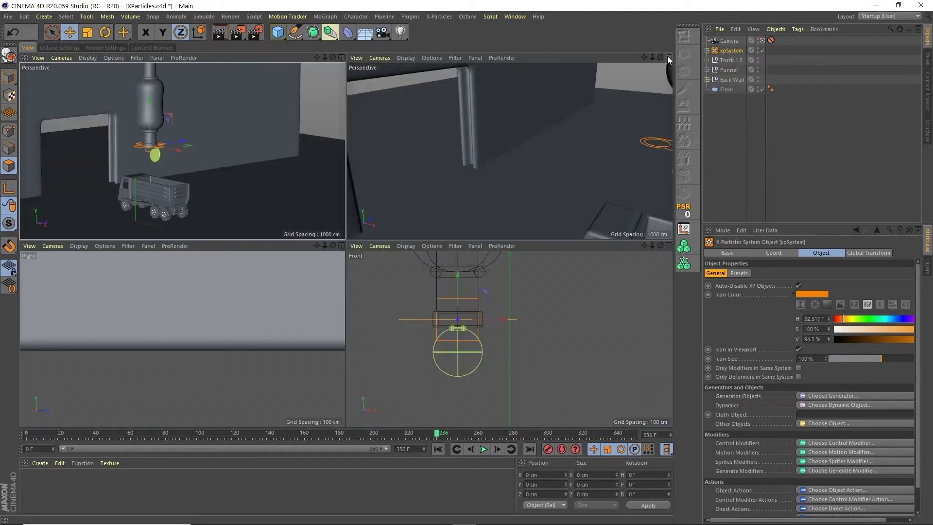
{"action": "left_click", "coordinate": [667, 57]}
{"action": "left_click_drag", "start_coordinate": [654, 57], "coordinate": [360, 141]}
{"action": "left_click_drag", "start_coordinate": [398, 173], "coordinate": [435, 184]}
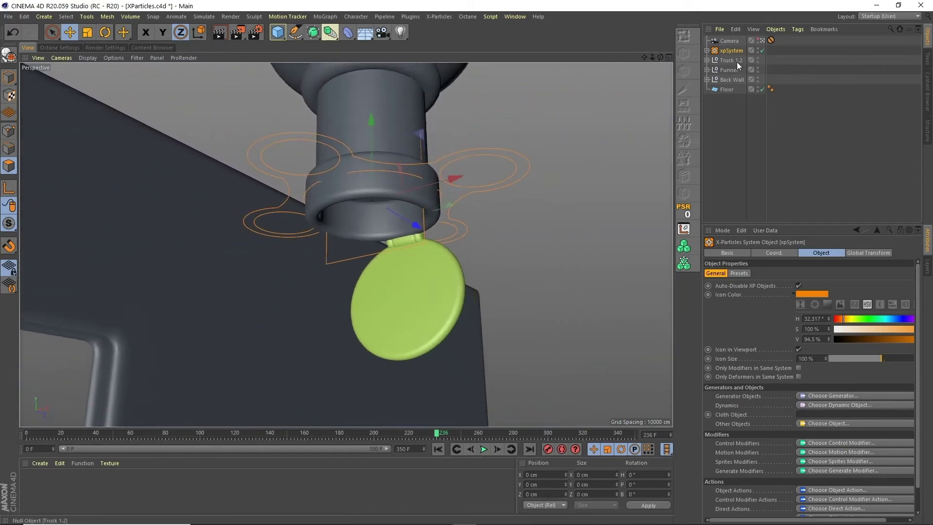
{"action": "left_click", "coordinate": [708, 50]}
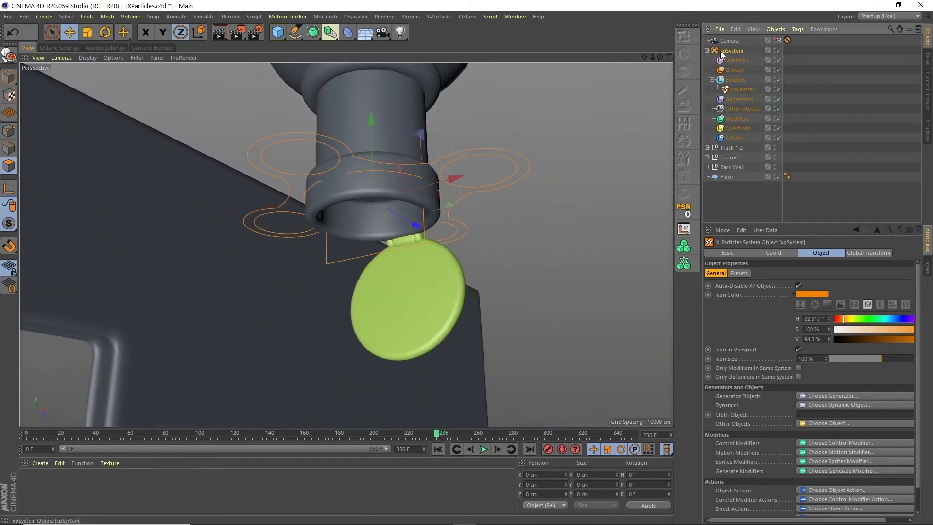
{"action": "left_click", "coordinate": [775, 254]}
{"action": "left_click", "coordinate": [806, 252]}
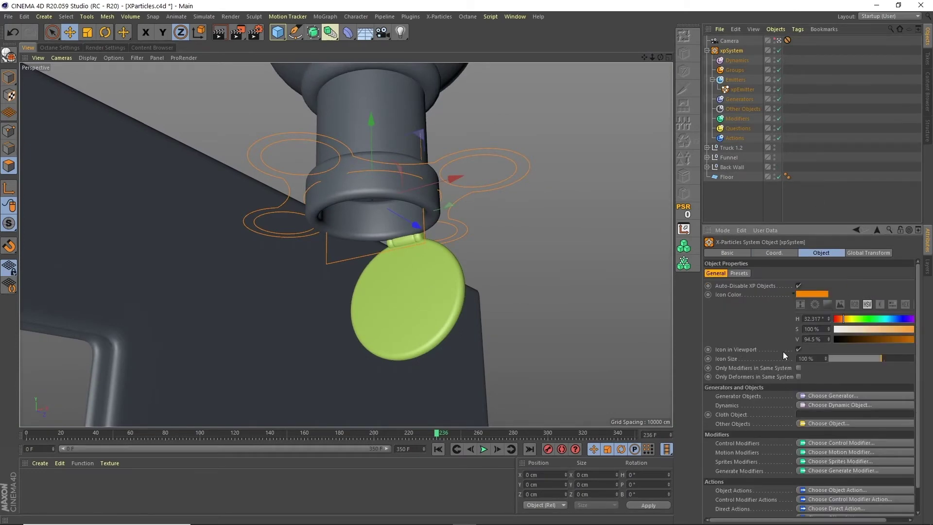
{"action": "left_click", "coordinate": [798, 348]}
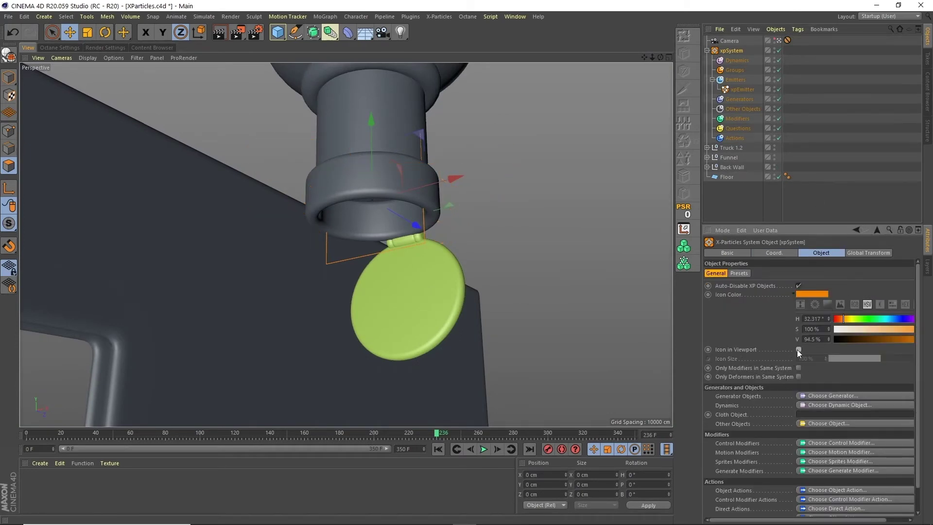
Set the xpEmitter's plane to Y- and its shape to Circle with a 30 cm disc radius
{"action": "left_click", "coordinate": [743, 91]}
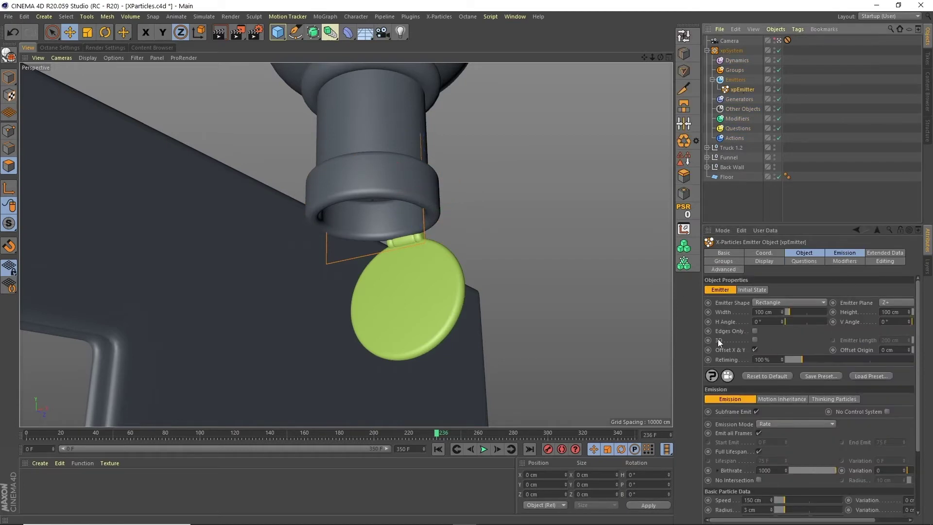
{"action": "left_click", "coordinate": [894, 304]}
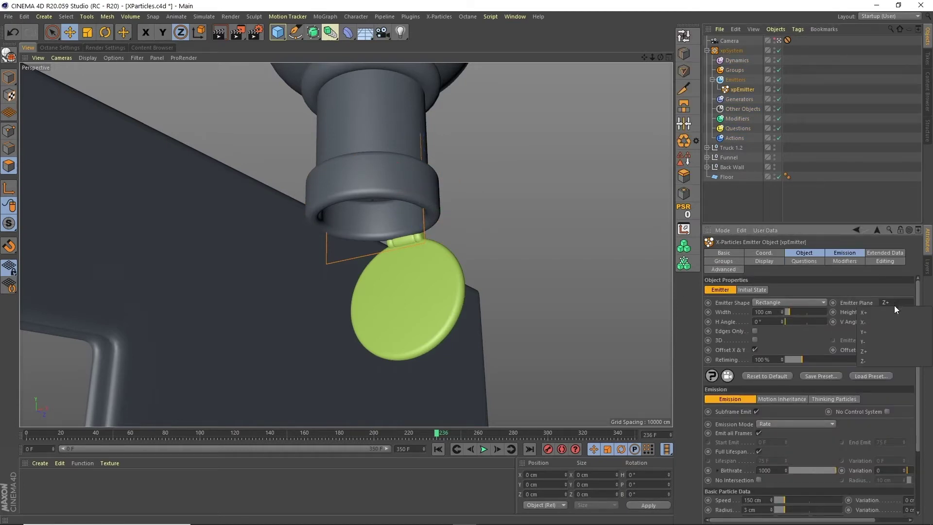
{"action": "left_click", "coordinate": [876, 339]}
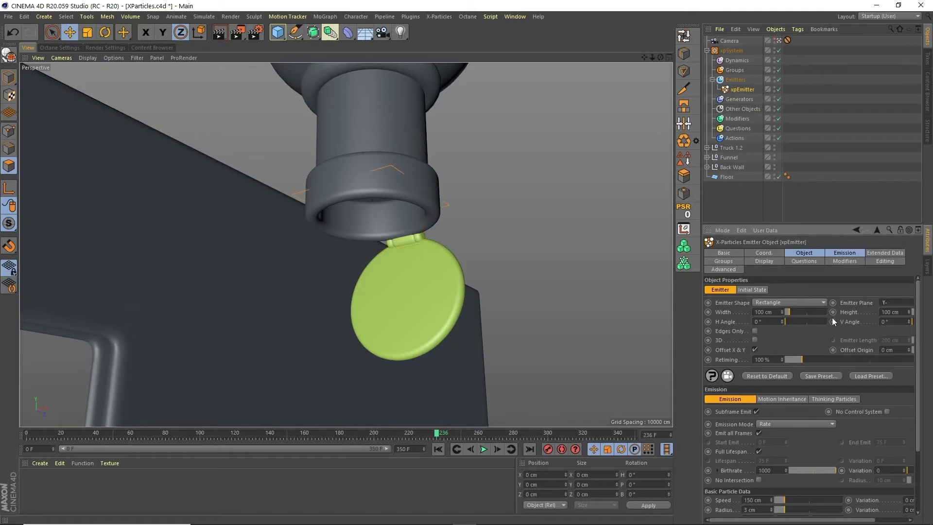
{"action": "left_click", "coordinate": [781, 305]}
{"action": "left_click", "coordinate": [772, 322]}
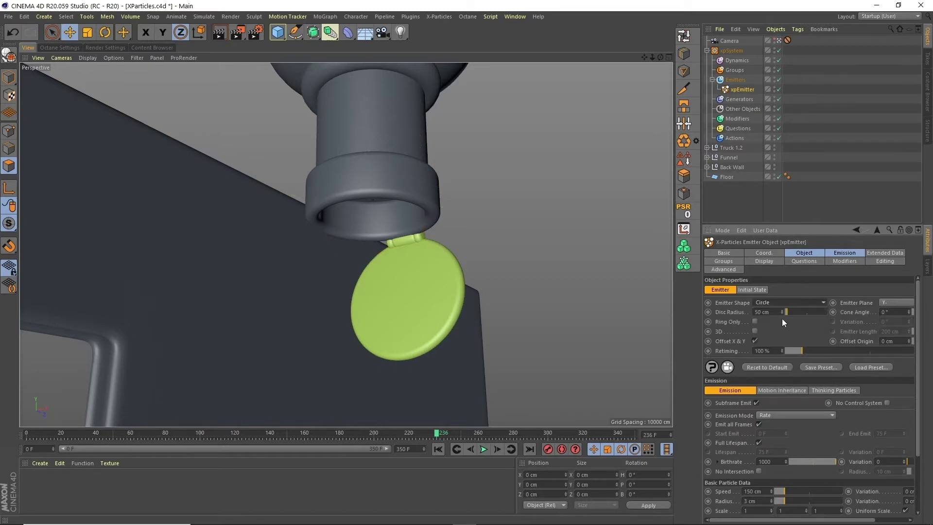
{"action": "left_click", "coordinate": [762, 312]}
{"action": "type", "text": "30"}
{"action": "key", "text": "Return"}
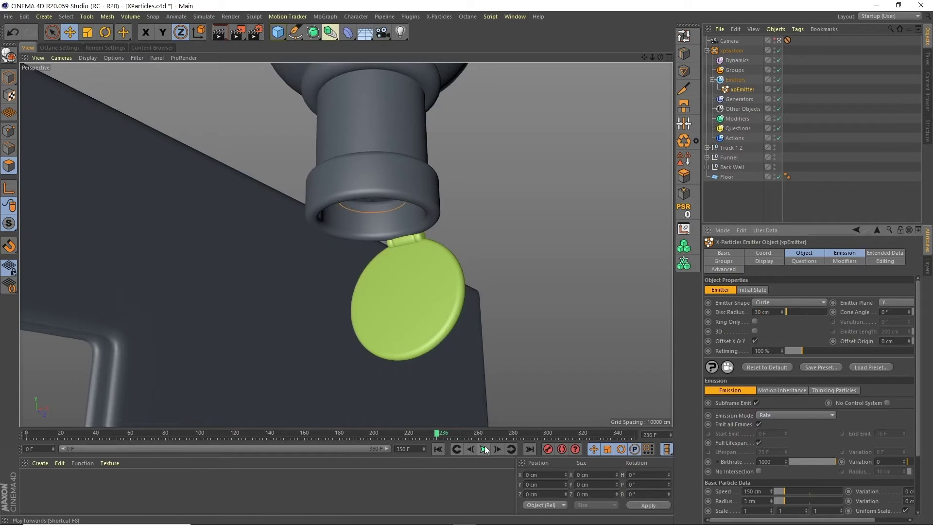
Play the particle emission from frame 0, and scrub to frame 185 to examine it against the open lid and truck
{"action": "left_click", "coordinate": [483, 449]}
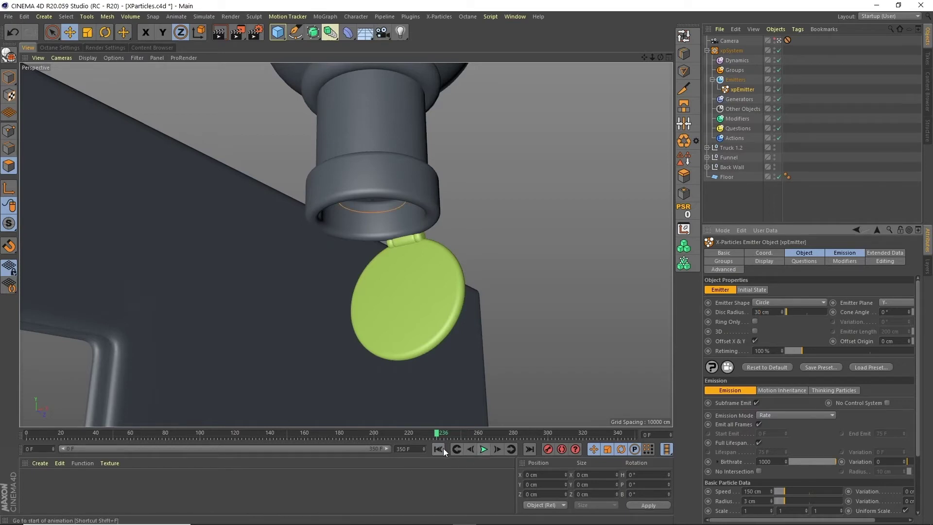
{"action": "left_click", "coordinate": [484, 450]}
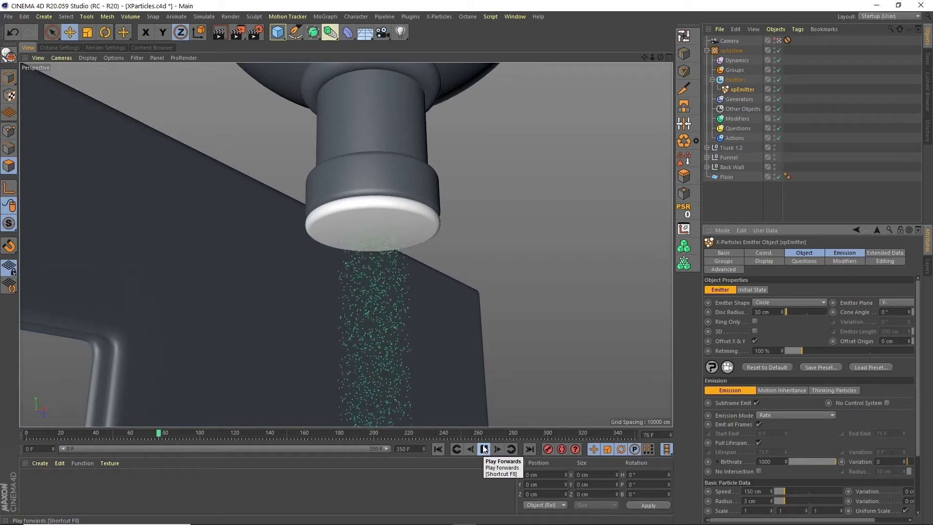
{"action": "left_click", "coordinate": [484, 448]}
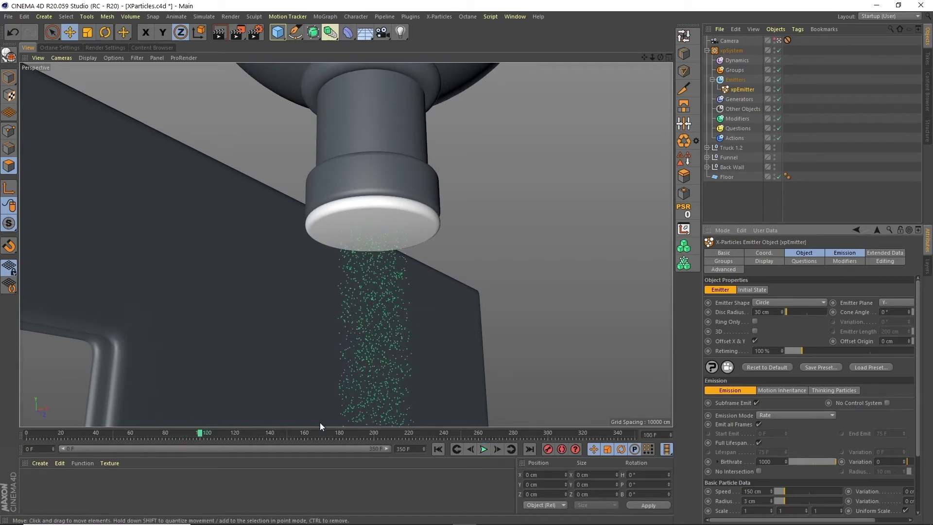
{"action": "left_click", "coordinate": [668, 57]}
{"action": "left_click", "coordinate": [343, 55]}
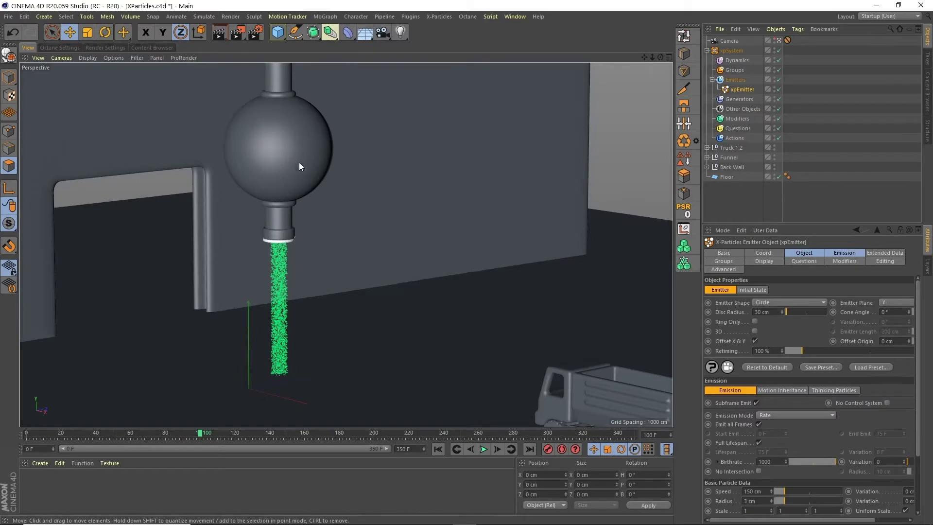
{"action": "mouse_move", "coordinate": [293, 430]}
{"action": "left_mouse_down"}
{"action": "mouse_move", "coordinate": [370, 434]}
{"action": "mouse_move", "coordinate": [349, 440]}
{"action": "left_mouse_up"}
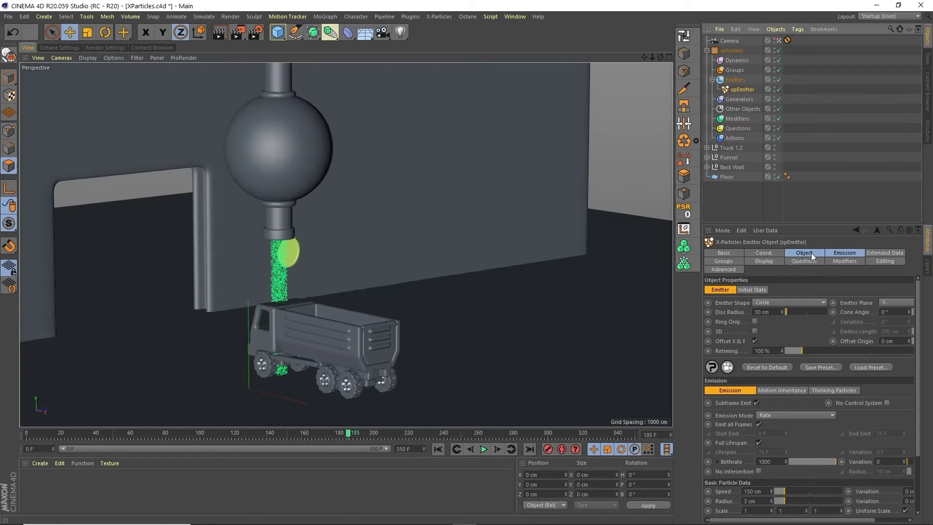
Limit the xpEmitter's emission to frames 185 through 250 and set its emission mode to Hexagonal
{"action": "left_click", "coordinate": [852, 253]}
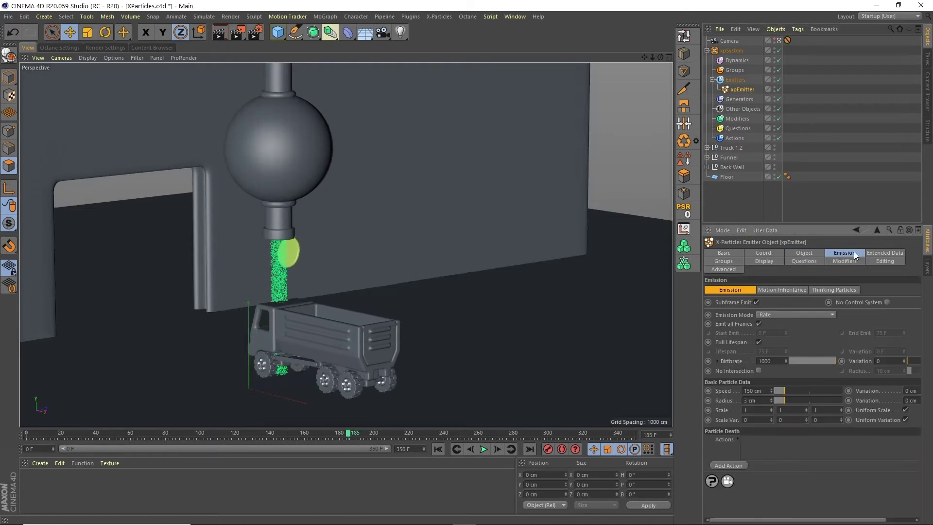
{"action": "left_click", "coordinate": [758, 324]}
{"action": "type", "text": "185"}
{"action": "key", "text": "Tab"}
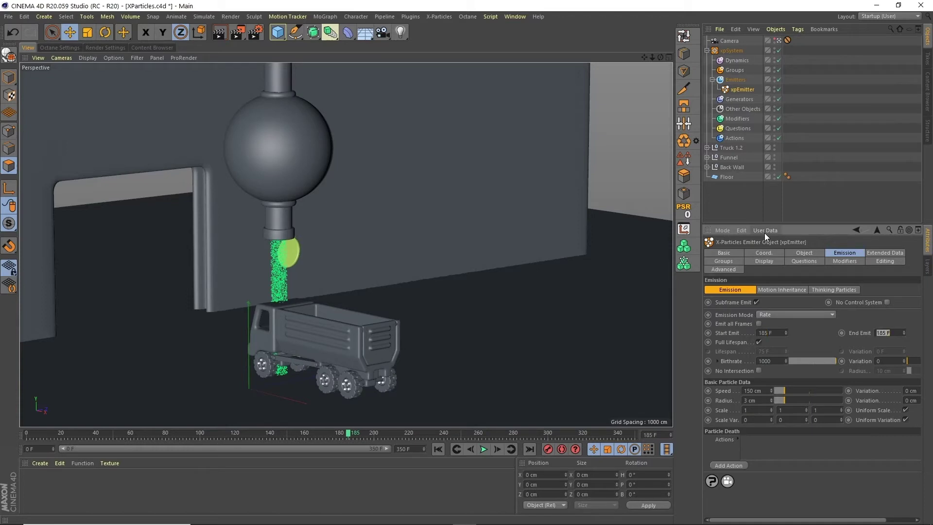
{"action": "type", "text": "250"}
{"action": "left_click", "coordinate": [780, 317]}
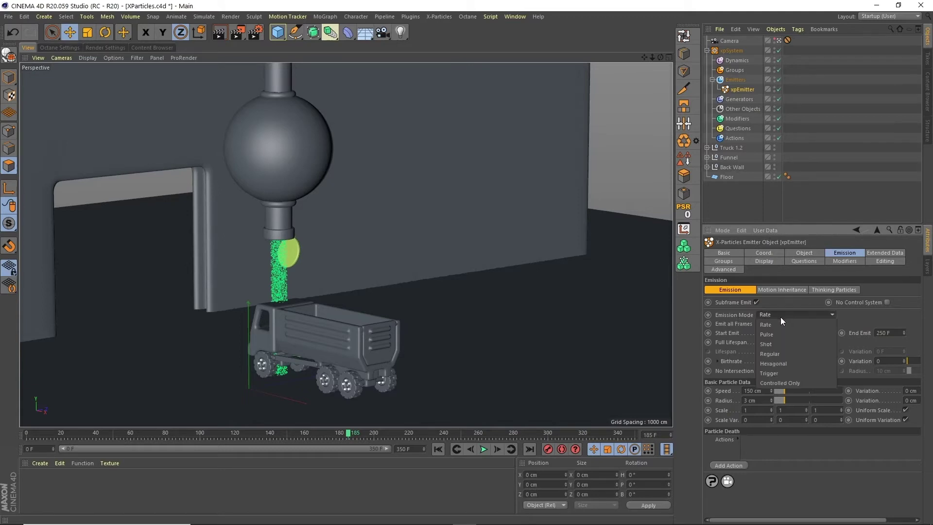
{"action": "left_click", "coordinate": [785, 364]}
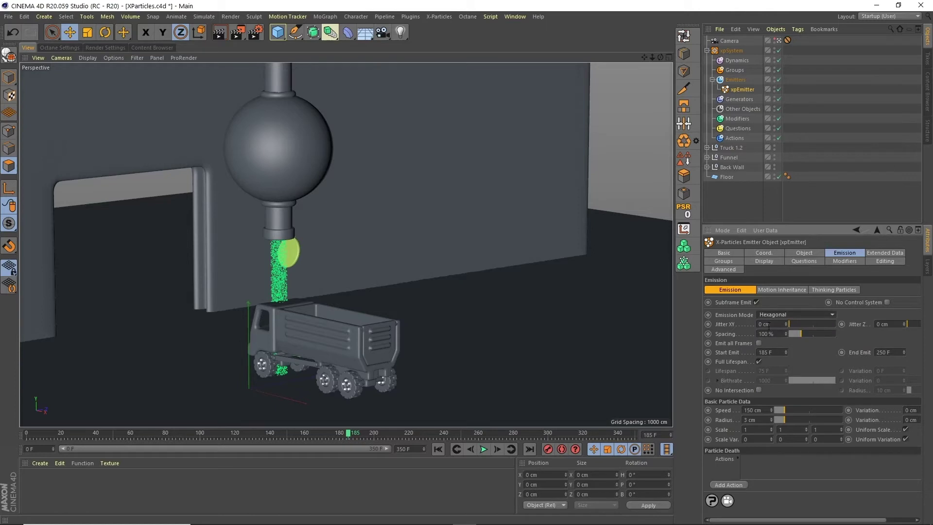
Shorten the timeline's preview range to begin at frame 160 and play the hexagonal emission
{"action": "left_click", "coordinate": [437, 448]}
{"action": "left_click", "coordinate": [484, 449]}
{"action": "left_click", "coordinate": [484, 449]}
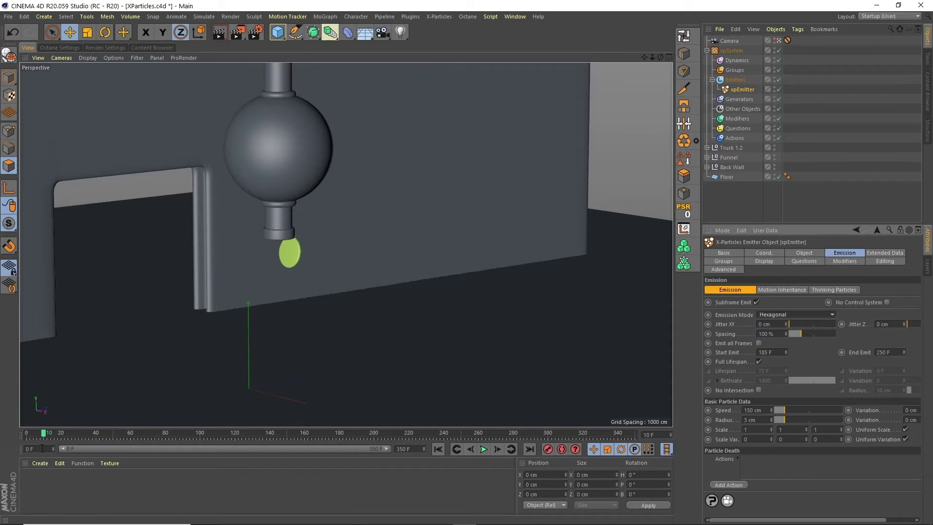
{"action": "left_click_drag", "start_coordinate": [71, 450], "coordinate": [205, 459]}
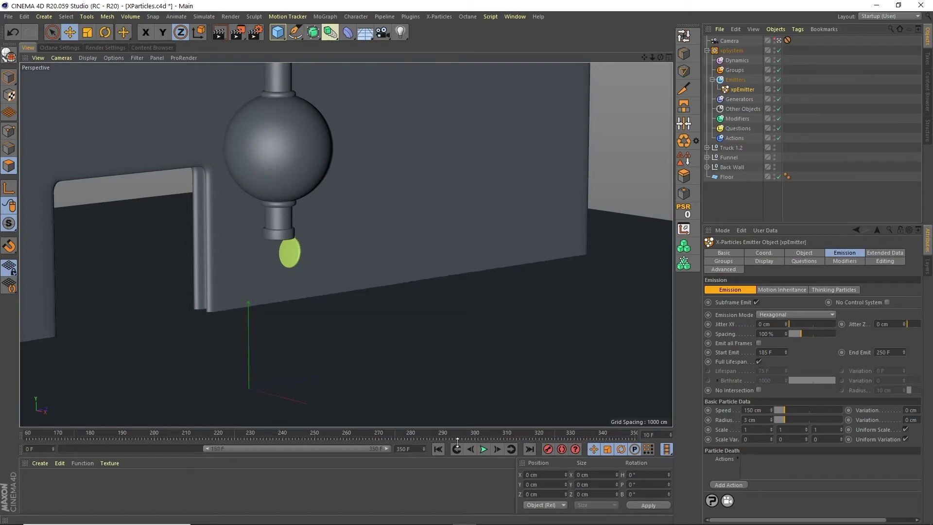
{"action": "left_click", "coordinate": [457, 450]}
{"action": "left_click", "coordinate": [483, 449]}
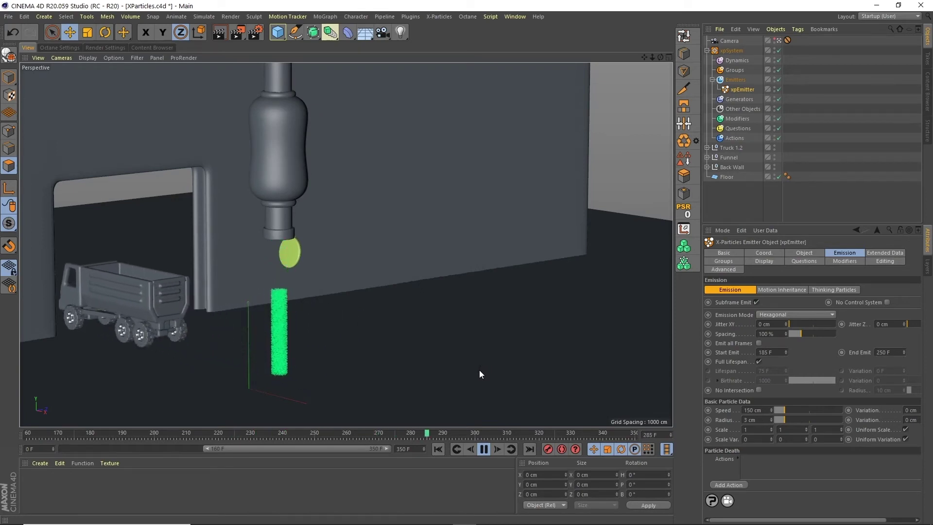
Scrub back through the falling particles, stop playback, and park the timeline at frame 220 with the truck under the funnel
{"action": "left_click_drag", "start_coordinate": [445, 436], "coordinate": [349, 433]}
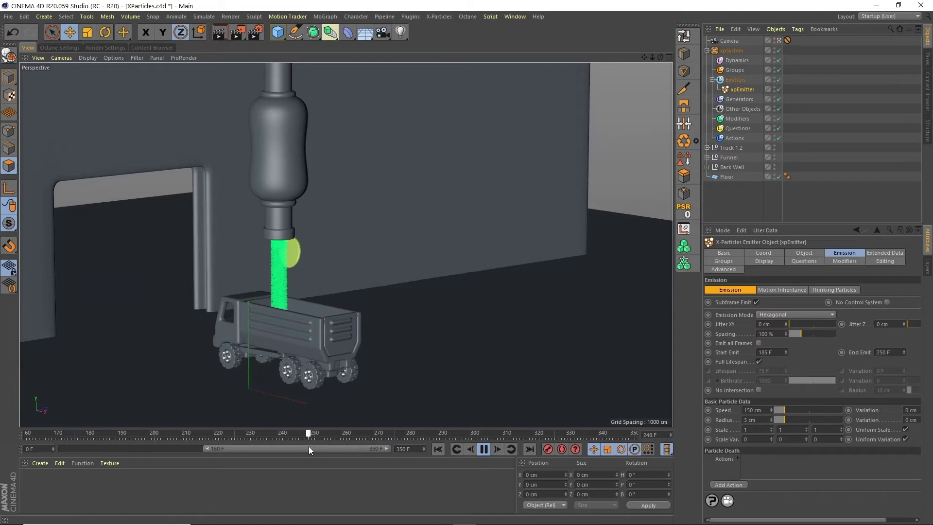
{"action": "left_click", "coordinate": [478, 451]}
{"action": "left_click_drag", "start_coordinate": [333, 433], "coordinate": [218, 433]}
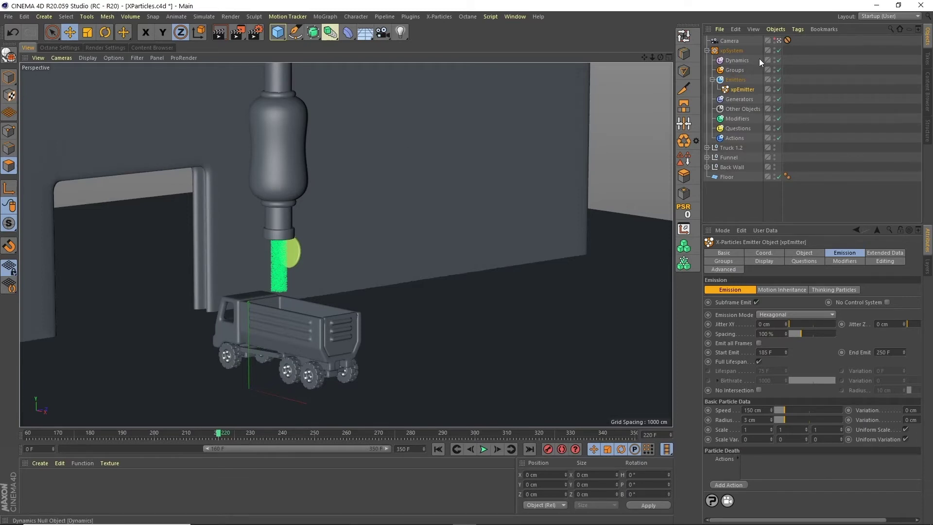
Paste the simplified Container polygon mesh into the scene
{"action": "left_click", "coordinate": [736, 30]}
{"action": "left_click", "coordinate": [746, 86]}
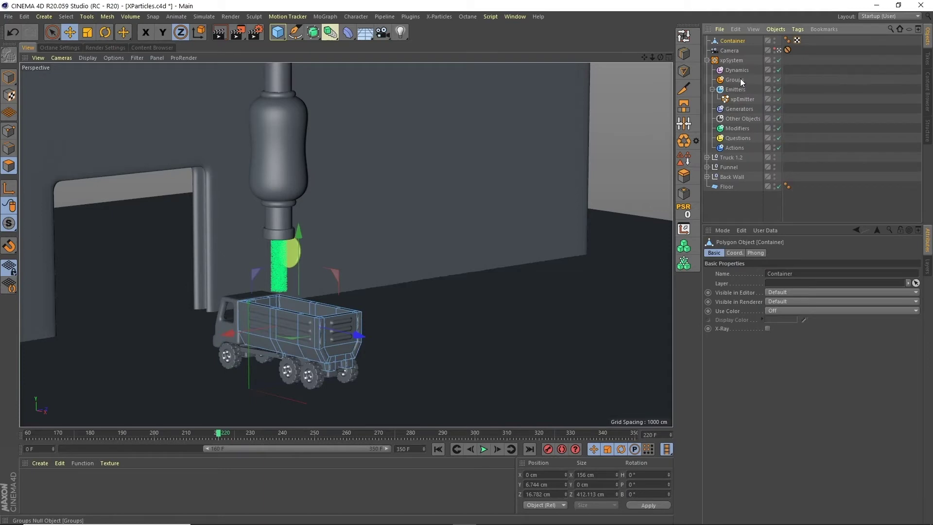
Raise the pasted Container above the truck to examine its inner floor polygons, and undo the move
{"action": "left_click", "coordinate": [9, 77]}
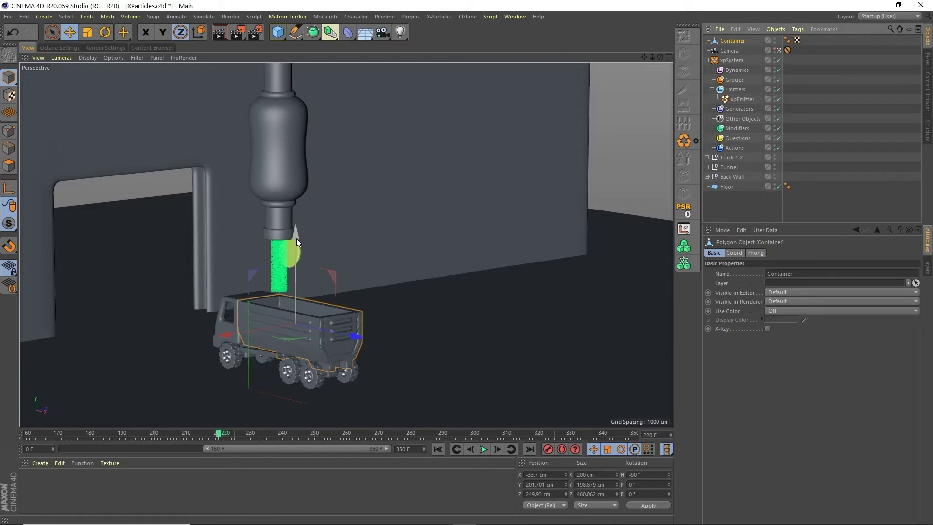
{"action": "left_click_drag", "start_coordinate": [296, 235], "coordinate": [296, 176]}
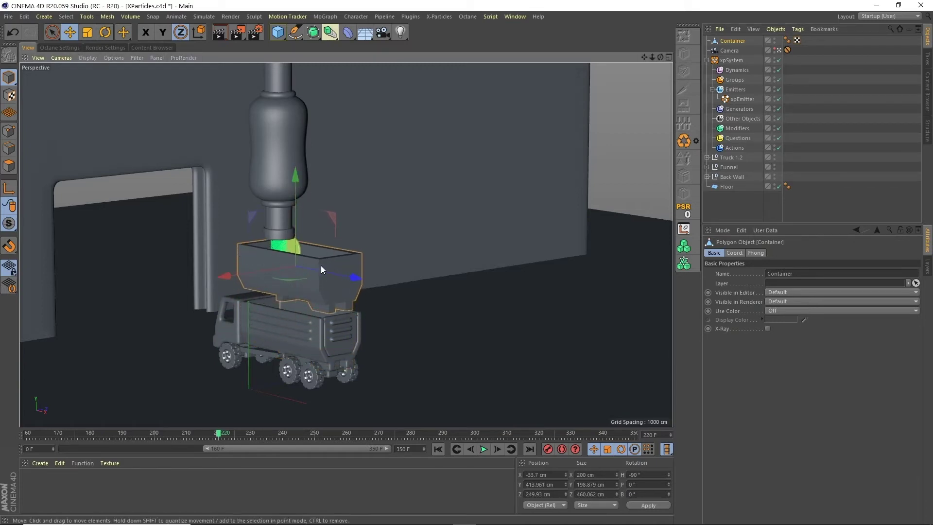
{"action": "left_click", "coordinate": [669, 56]}
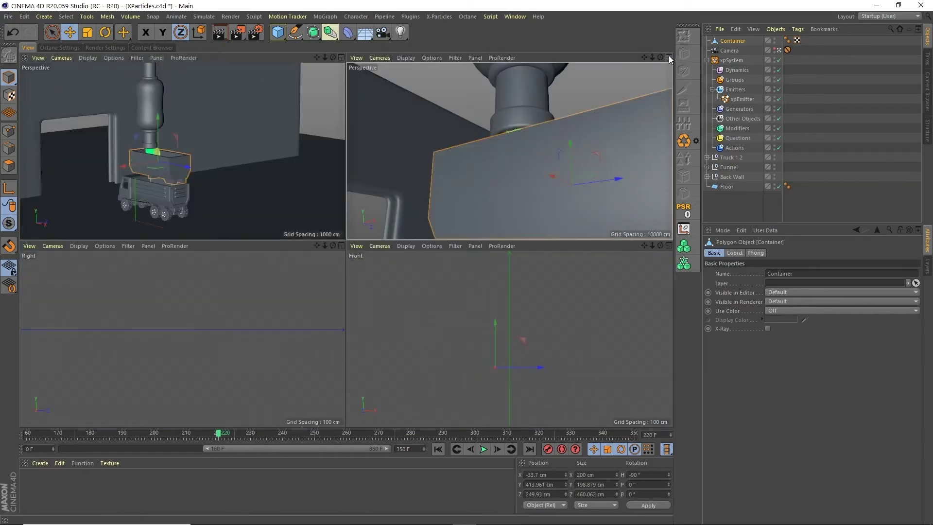
{"action": "left_click_drag", "start_coordinate": [660, 60], "coordinate": [645, 119]}
{"action": "left_click", "coordinate": [669, 59]}
{"action": "left_click_drag", "start_coordinate": [646, 58], "coordinate": [622, 54]}
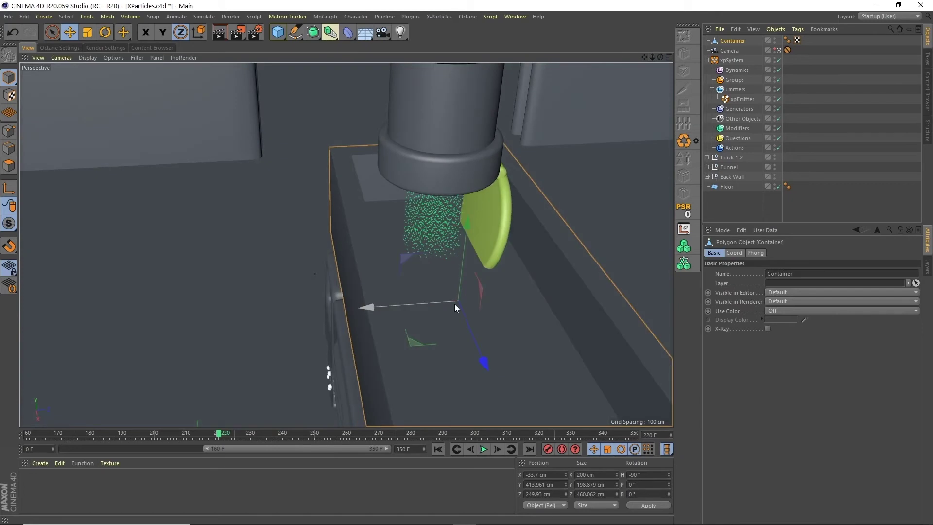
{"action": "left_click", "coordinate": [8, 165]}
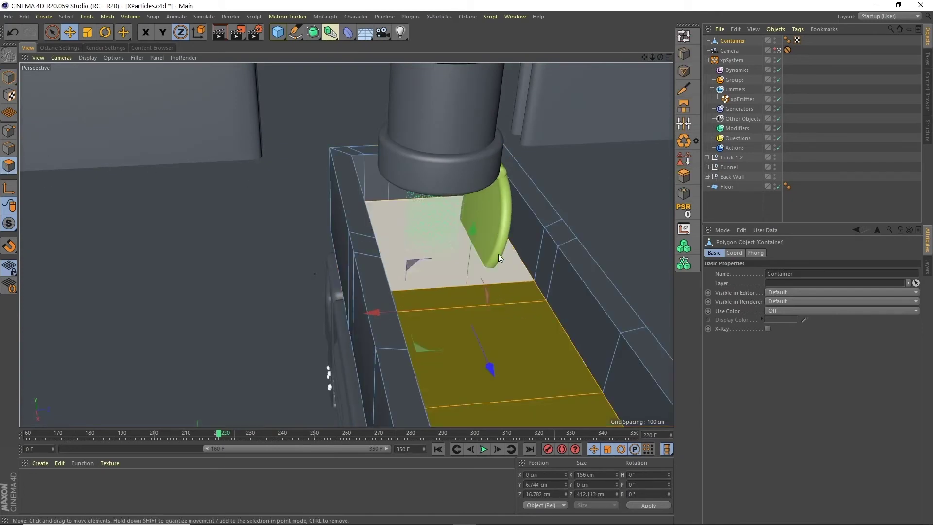
{"action": "left_click", "coordinate": [668, 58]}
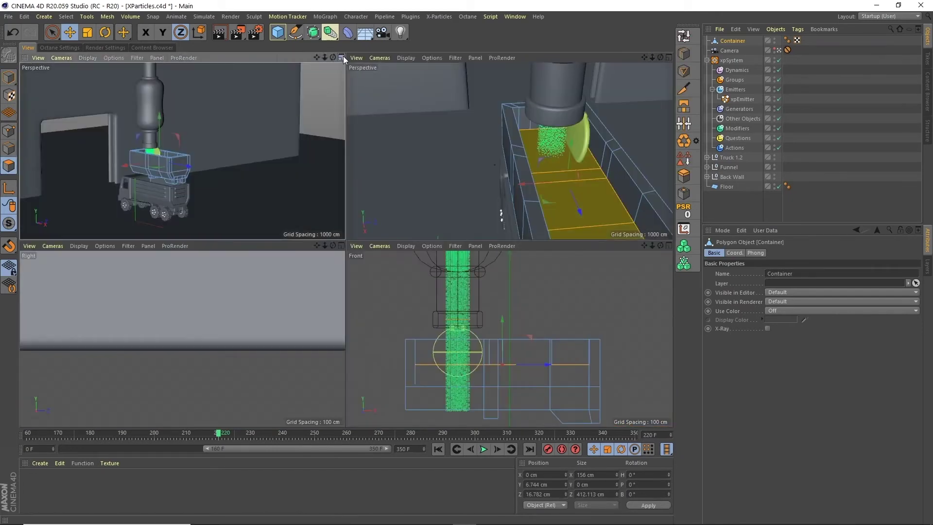
{"action": "left_click", "coordinate": [342, 56]}
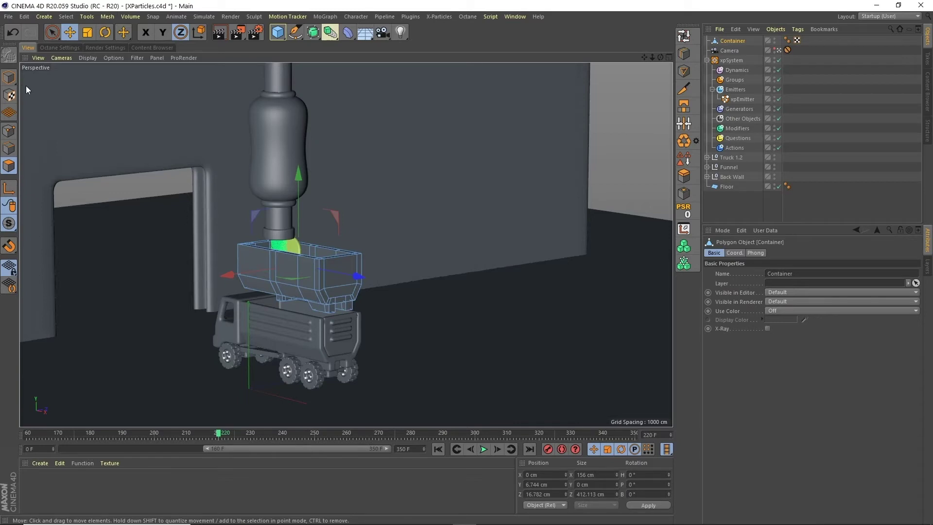
{"action": "key", "text": "ctrl+z"}
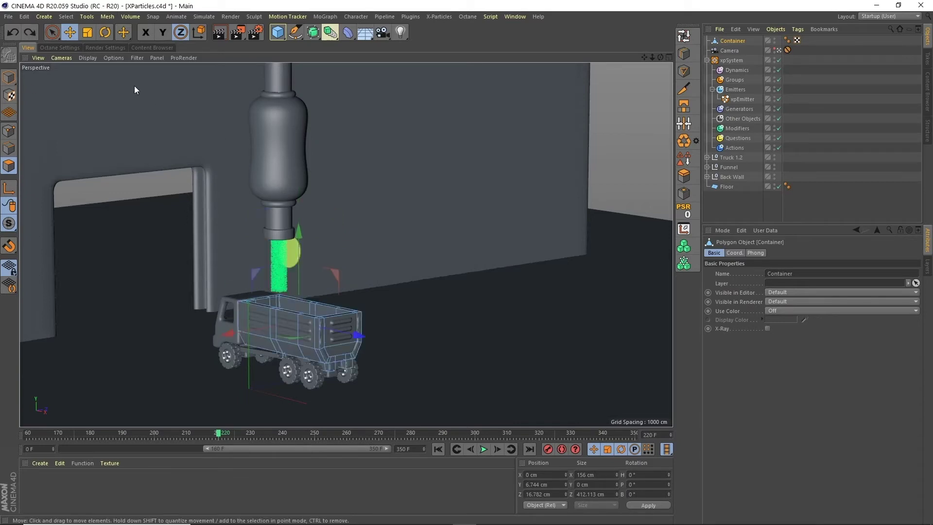
Place the simplified Container inside the Truck 1.2 group directly above the original Container group, and hide the original
{"action": "left_click", "coordinate": [8, 77]}
{"action": "left_click_drag", "start_coordinate": [740, 49], "coordinate": [736, 164]}
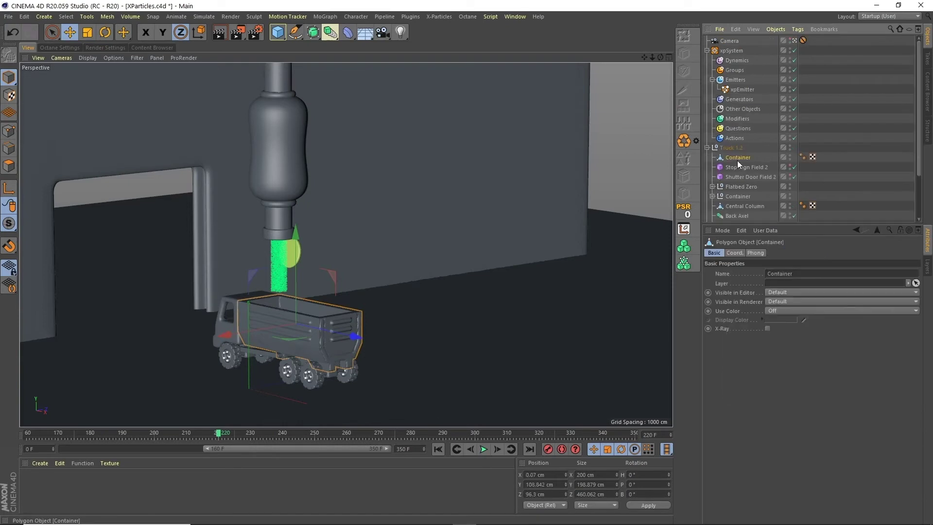
{"action": "left_click_drag", "start_coordinate": [736, 191], "coordinate": [739, 191]}
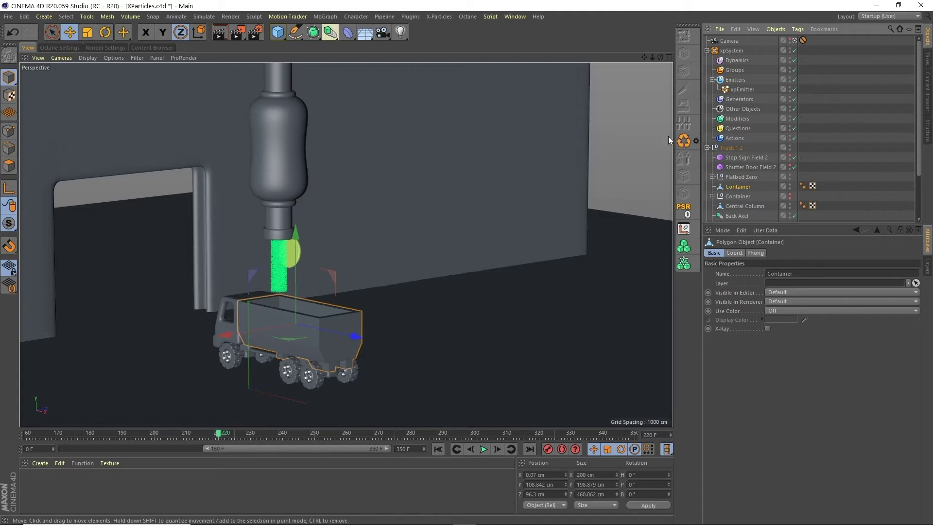
Add an xpCollider tag to the simplified Container and set its friction to 100% and bounce to 10%
{"action": "left_click", "coordinate": [798, 30]}
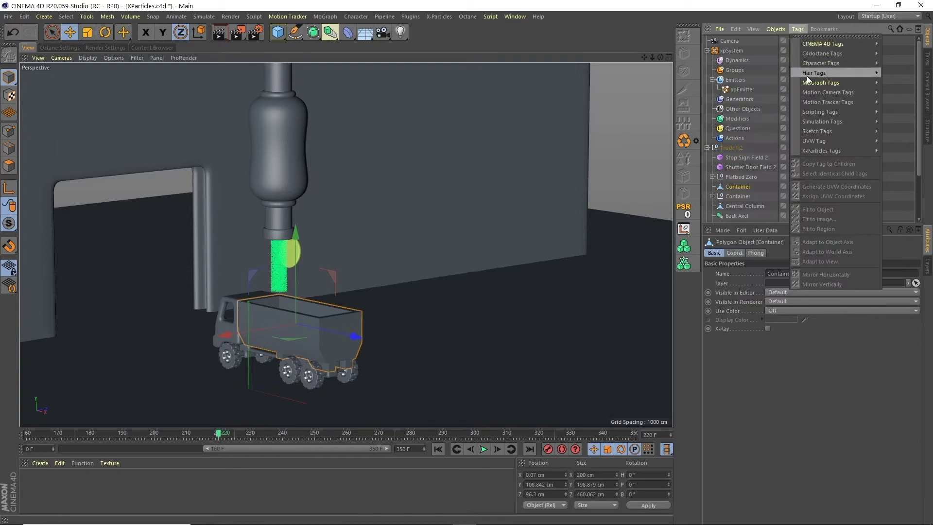
{"action": "mouse_move", "coordinate": [815, 150]}
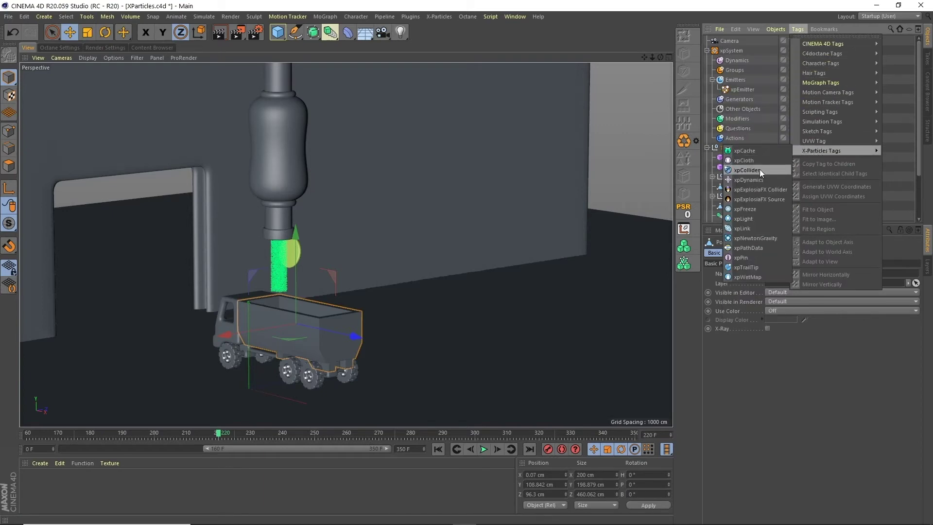
{"action": "left_click", "coordinate": [747, 170]}
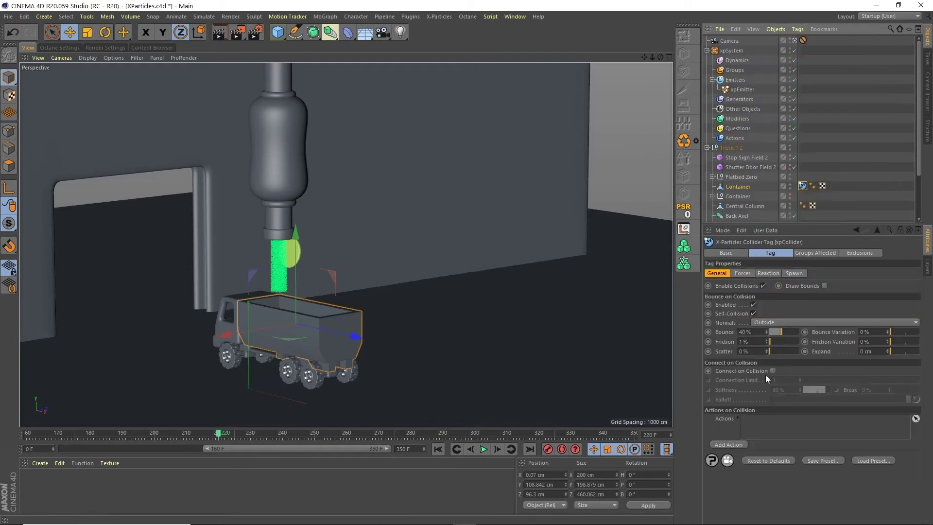
{"action": "left_click", "coordinate": [750, 341]}
{"action": "type", "text": "100"}
{"action": "key", "text": "Return"}
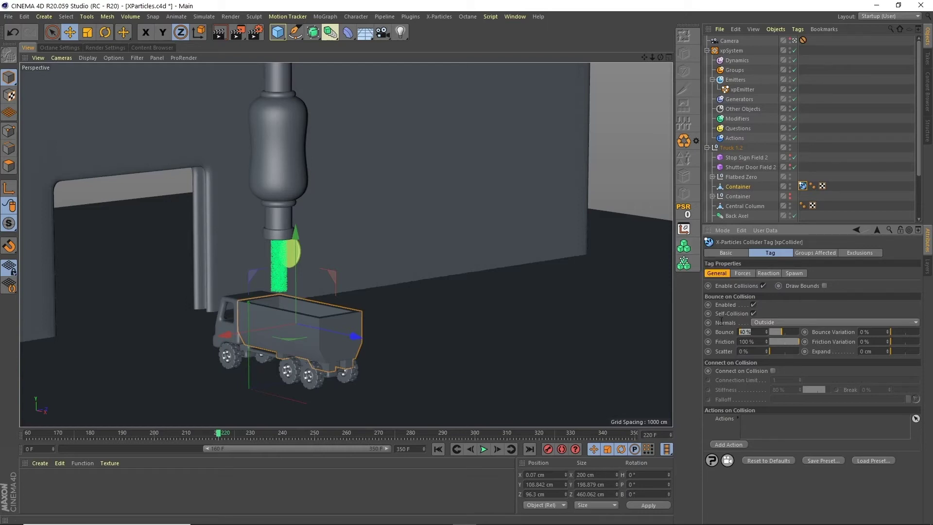
{"action": "type", "text": "10"}
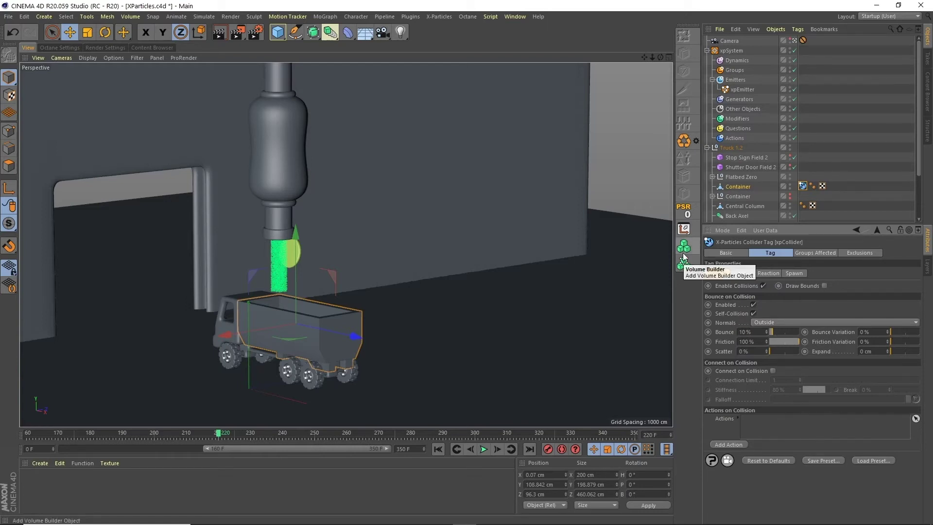
Play the animation to check the particles against the Container collider, stop it, and return to frame 0
{"action": "left_click", "coordinate": [484, 448]}
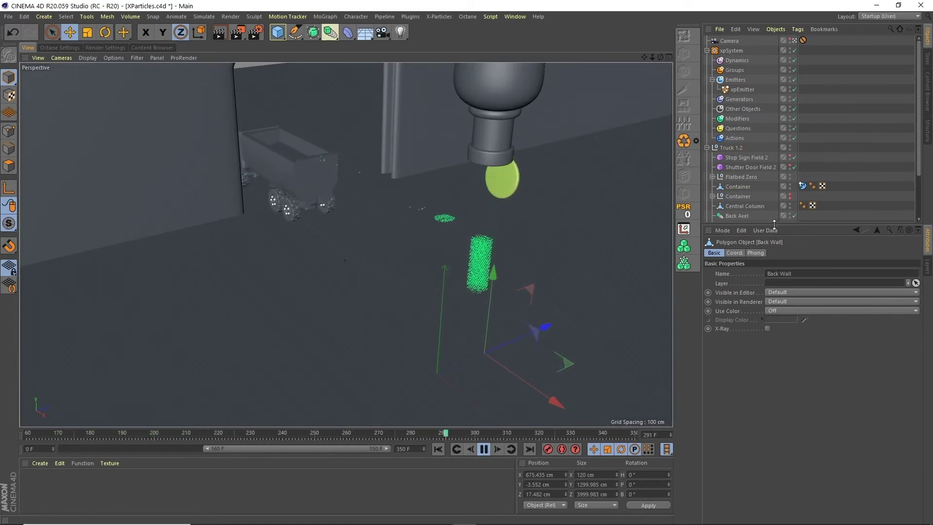
{"action": "left_click", "coordinate": [484, 449]}
{"action": "left_click", "coordinate": [437, 449]}
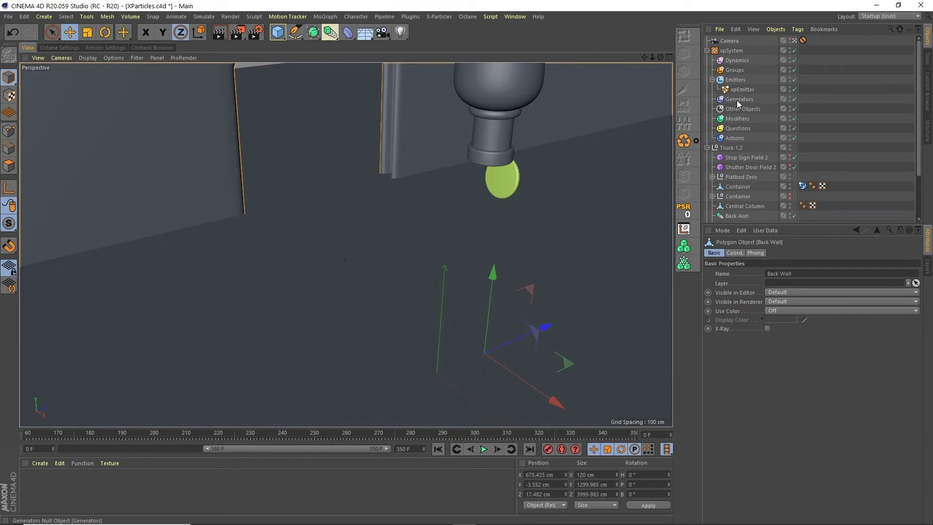
Add an xpGravity motion modifier to the Modifiers folder of the xpSystem
{"action": "left_click", "coordinate": [745, 90]}
{"action": "left_click", "coordinate": [737, 118]}
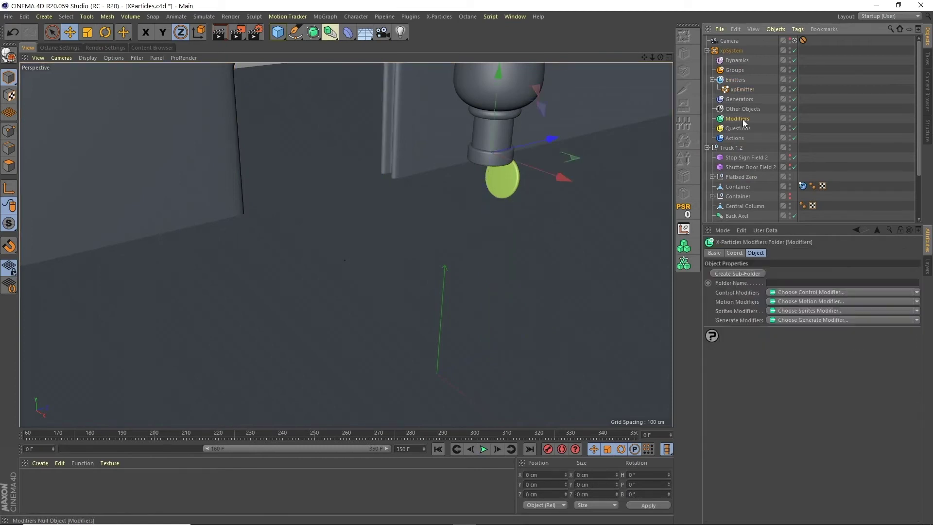
{"action": "left_click", "coordinate": [916, 301]}
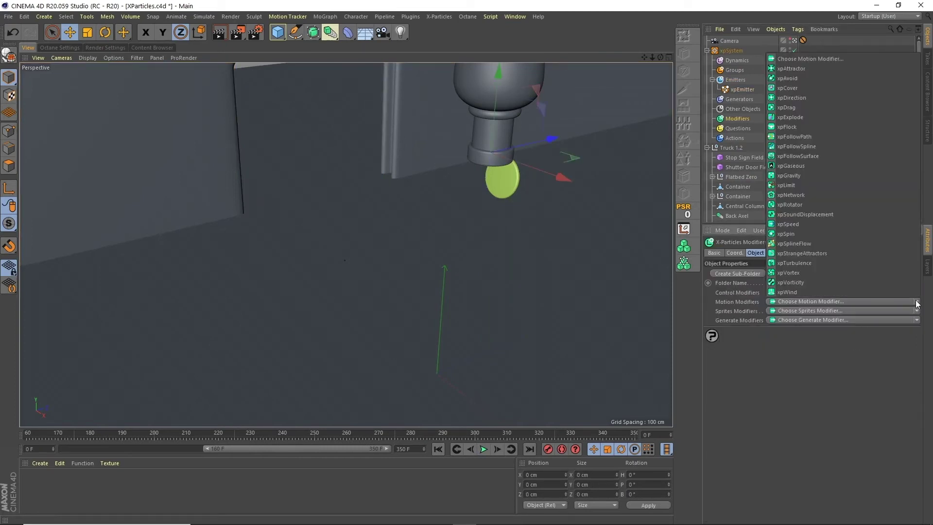
{"action": "left_click", "coordinate": [795, 175]}
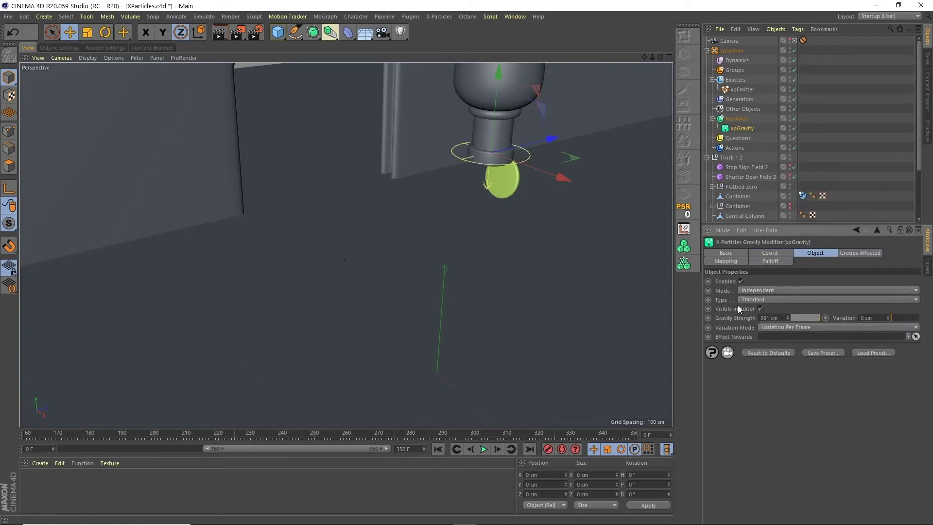
Play the simulation from the start to check the gravity, stop at frame 255, and restore the wider view of the funnel
{"action": "left_click", "coordinate": [439, 448]}
{"action": "left_click", "coordinate": [484, 449]}
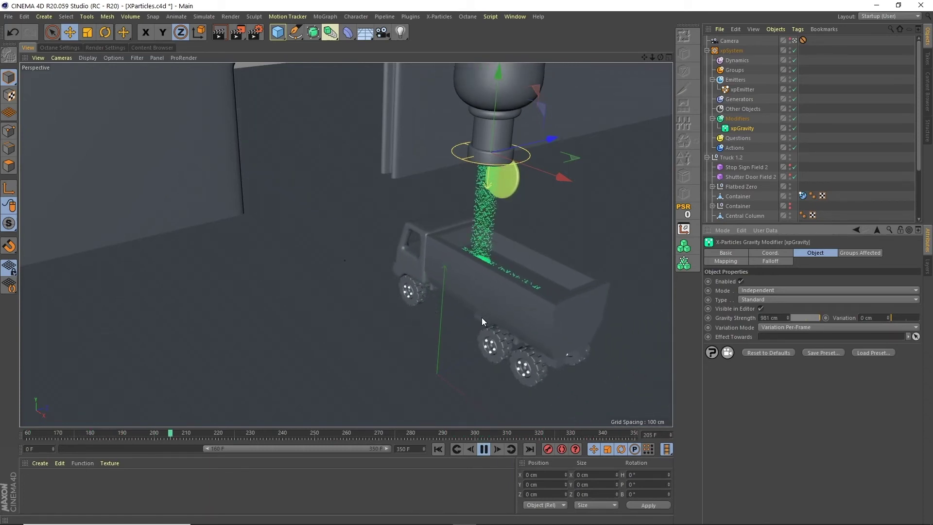
{"action": "left_click", "coordinate": [485, 450]}
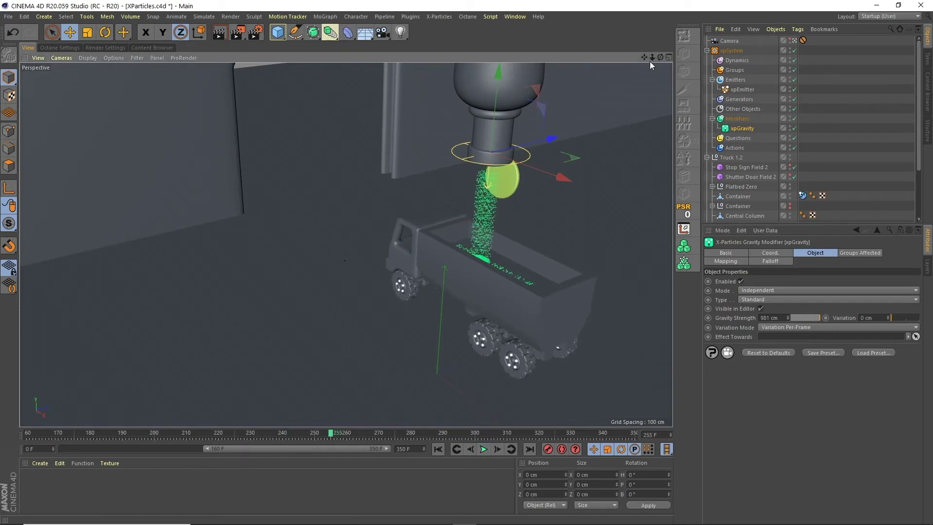
{"action": "middle_click", "coordinate": [650, 62]}
{"action": "left_click", "coordinate": [342, 54]}
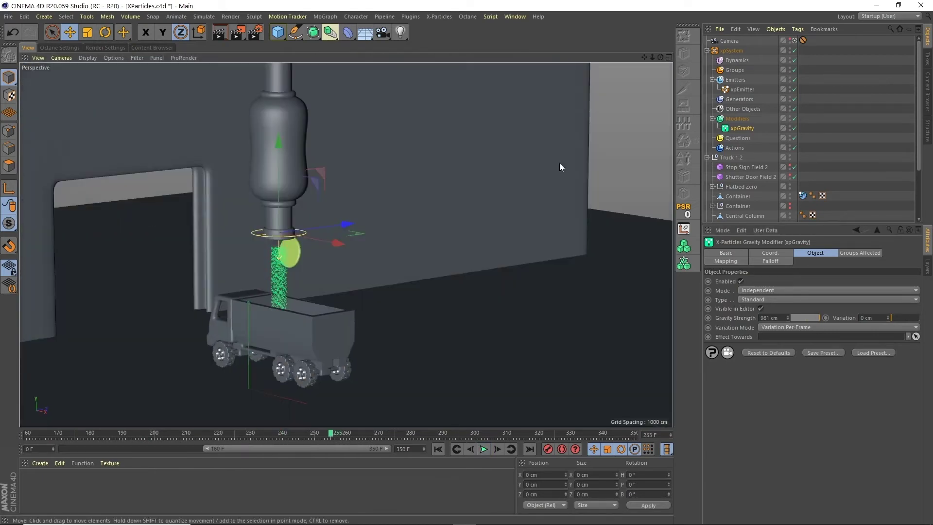
Set the xpEmitter's spacing to 80%, and play the simulation from the start until particles fall into the truck
{"action": "left_click", "coordinate": [743, 90]}
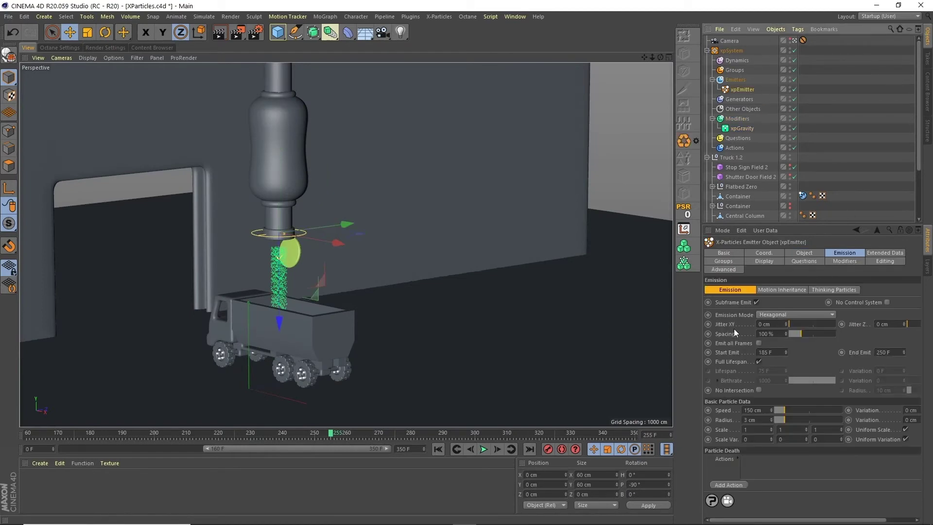
{"action": "left_click", "coordinate": [776, 335]}
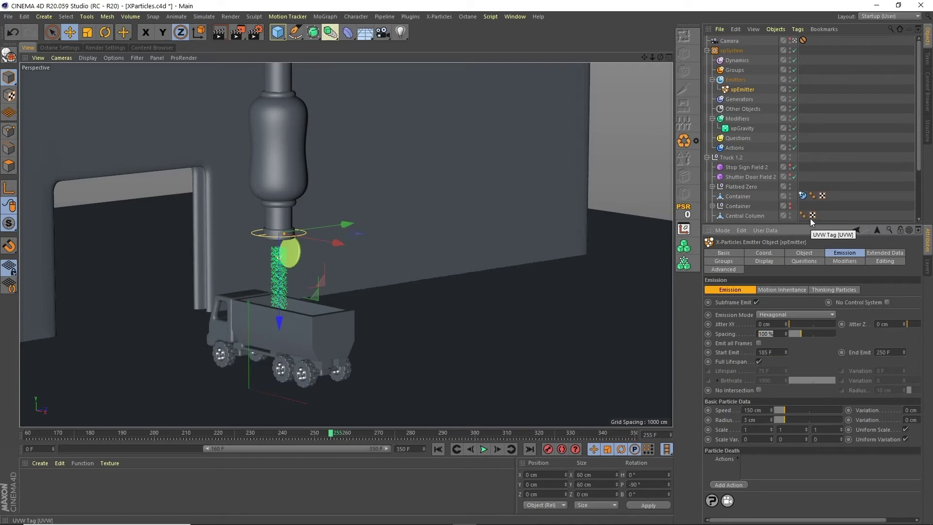
{"action": "type", "text": "80"}
{"action": "key", "text": "Return"}
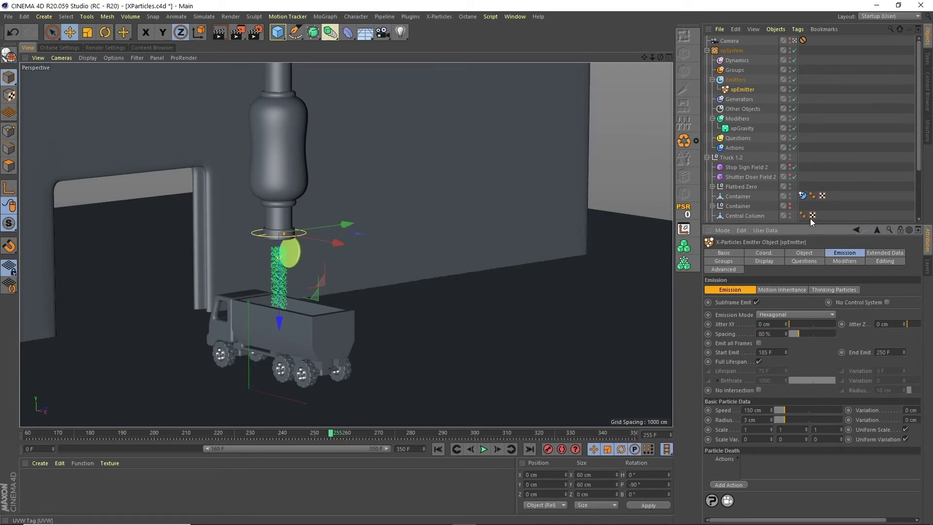
{"action": "left_click", "coordinate": [439, 449]}
{"action": "left_click", "coordinate": [483, 449]}
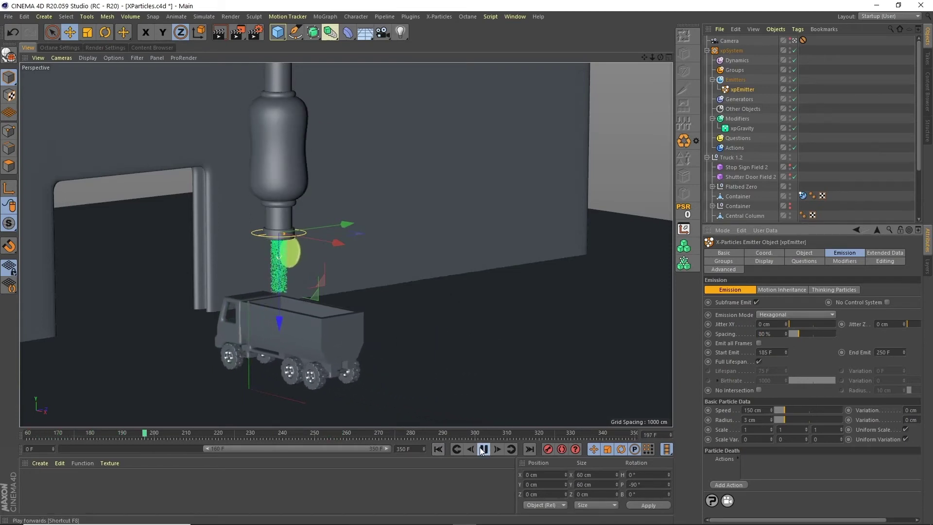
{"action": "left_click", "coordinate": [482, 449]}
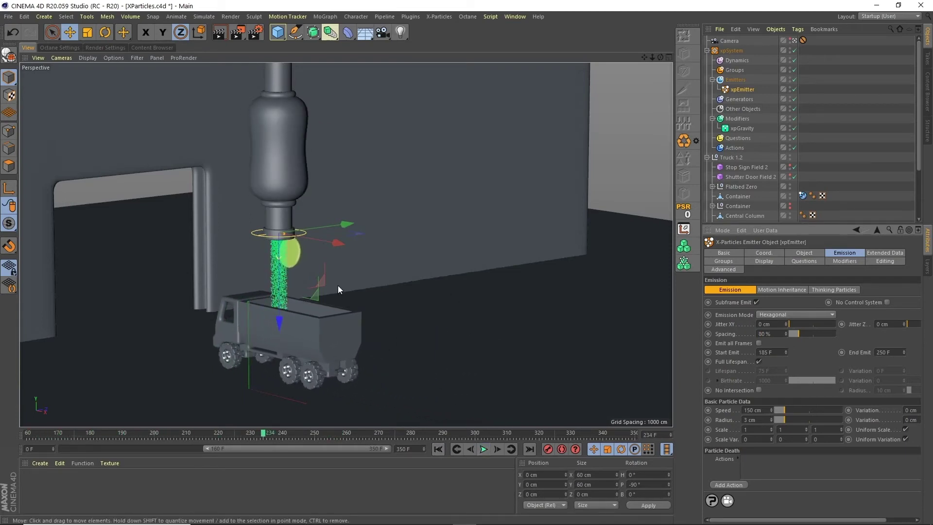
Add an xpFluidFX dynamics object in Position mode, and play the simulation from the start until the truck leaves through the doorway
{"action": "left_click", "coordinate": [737, 60]}
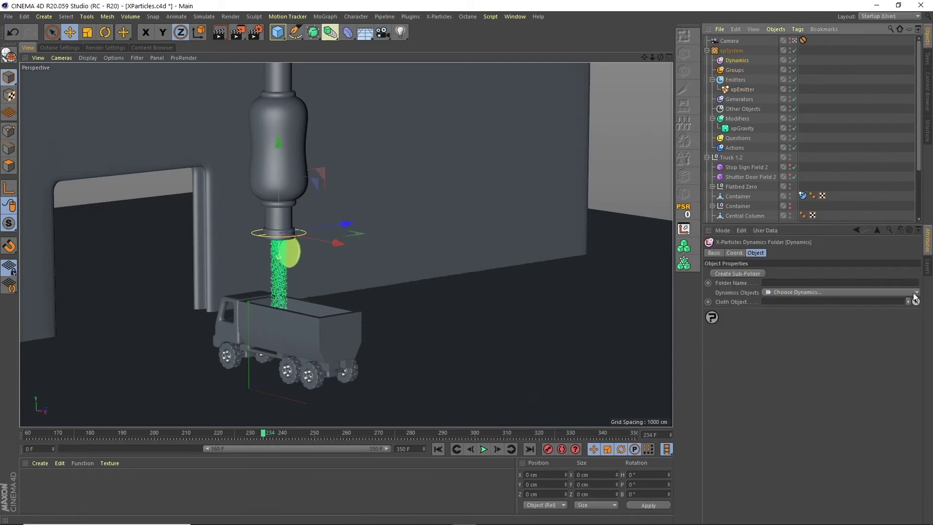
{"action": "left_click", "coordinate": [915, 292]}
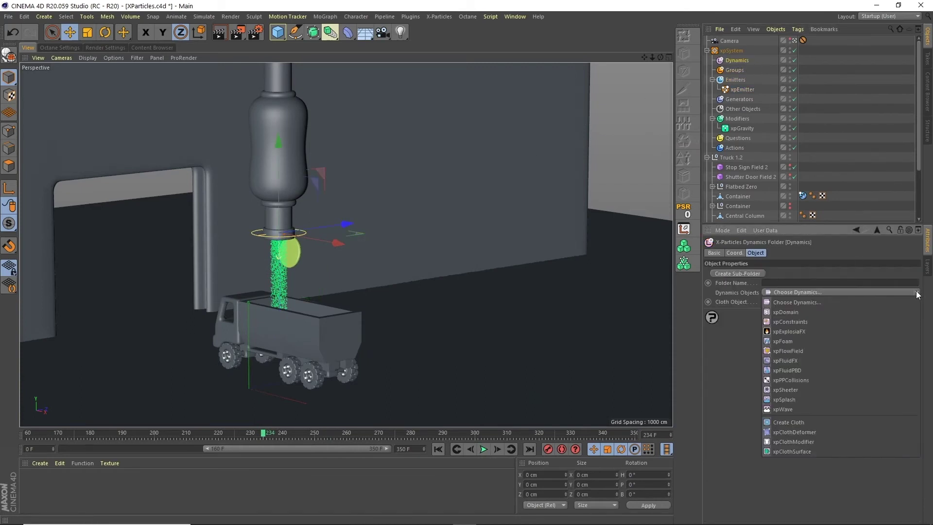
{"action": "left_click", "coordinate": [785, 360]}
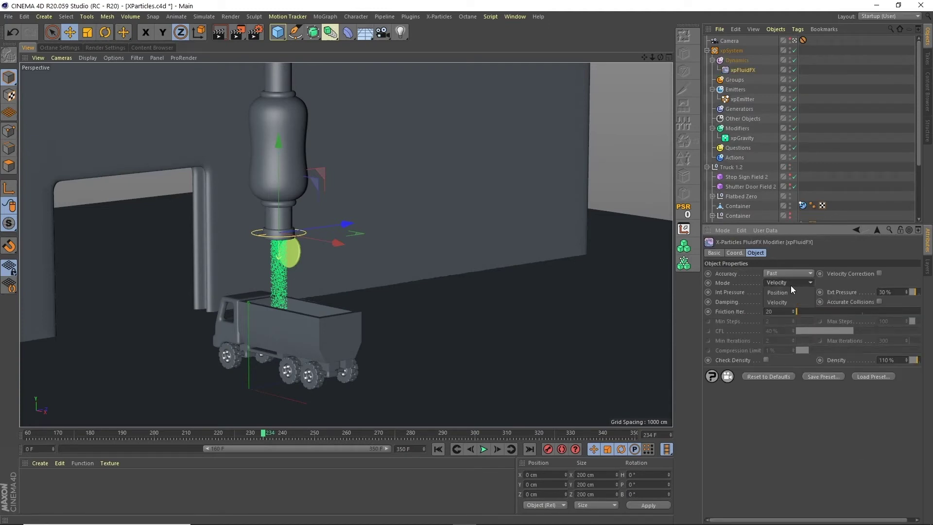
{"action": "left_click", "coordinate": [438, 448]}
{"action": "left_click", "coordinate": [484, 449]}
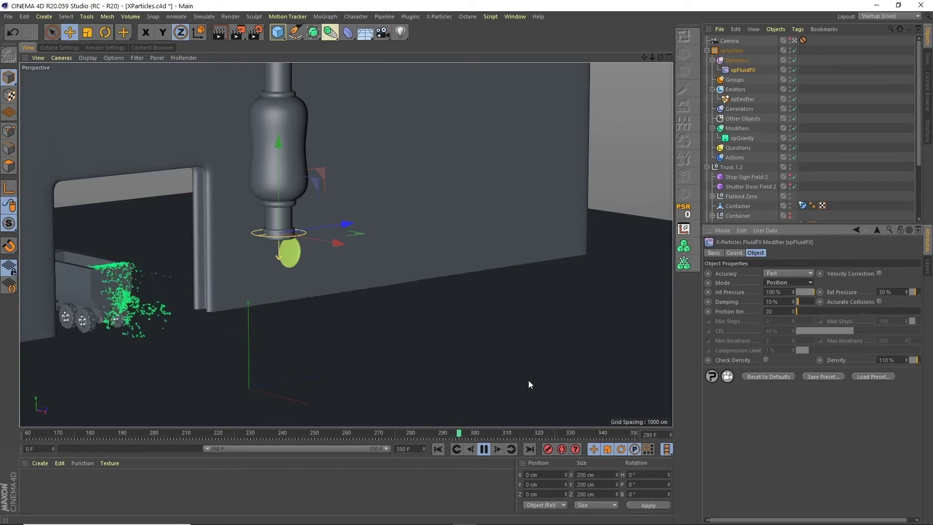
{"action": "left_click", "coordinate": [484, 449]}
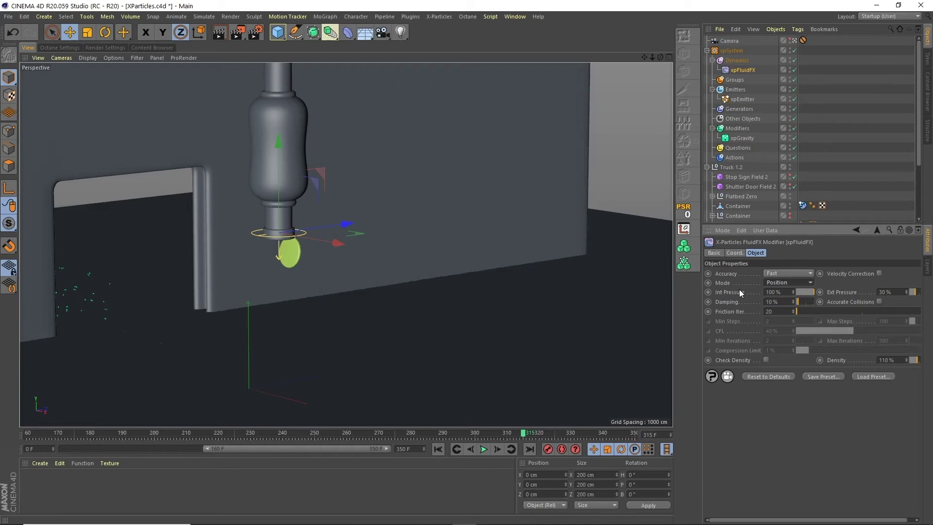
Set the xpFluidFX damping to 30% and replay the simulation from the start, stopping at frame 301
{"action": "double_click", "coordinate": [770, 301]}
{"action": "left_click", "coordinate": [438, 449]}
{"action": "left_click", "coordinate": [483, 449]}
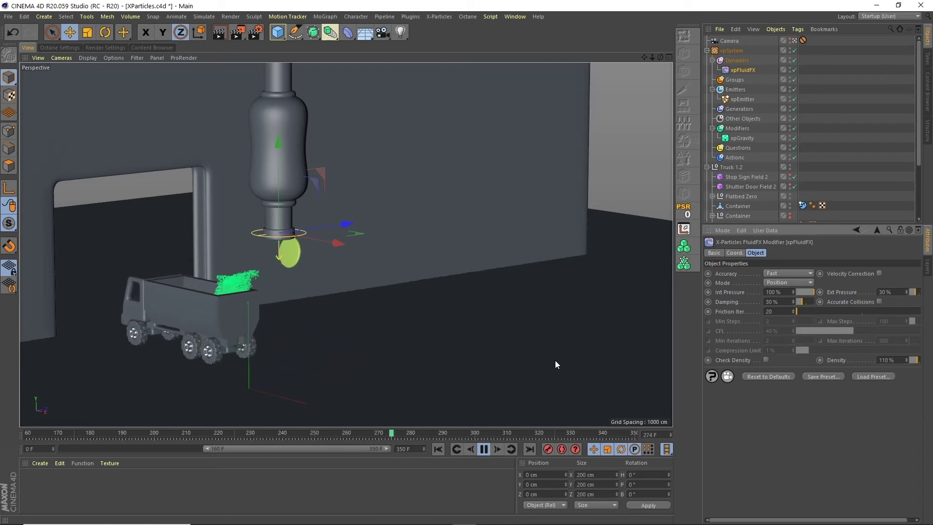
{"action": "left_click", "coordinate": [483, 450]}
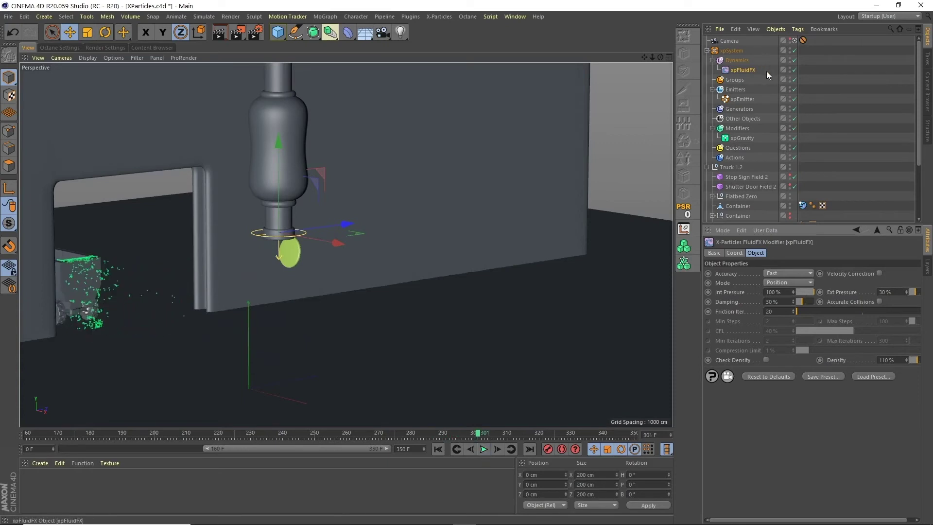
Add an xpConstraints object to the Dynamics folder and enable its Viscosity constraint
{"action": "left_click", "coordinate": [736, 60]}
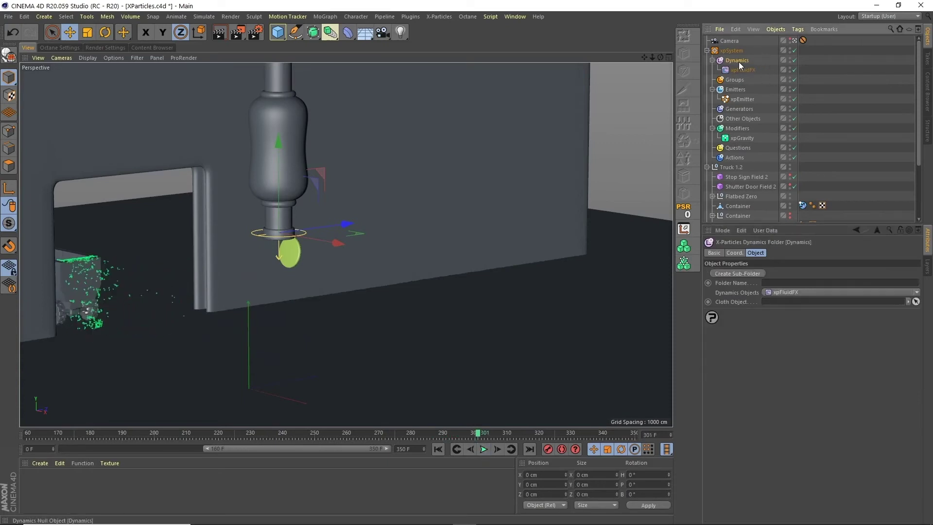
{"action": "left_click", "coordinate": [916, 294]}
{"action": "left_click", "coordinate": [800, 319]}
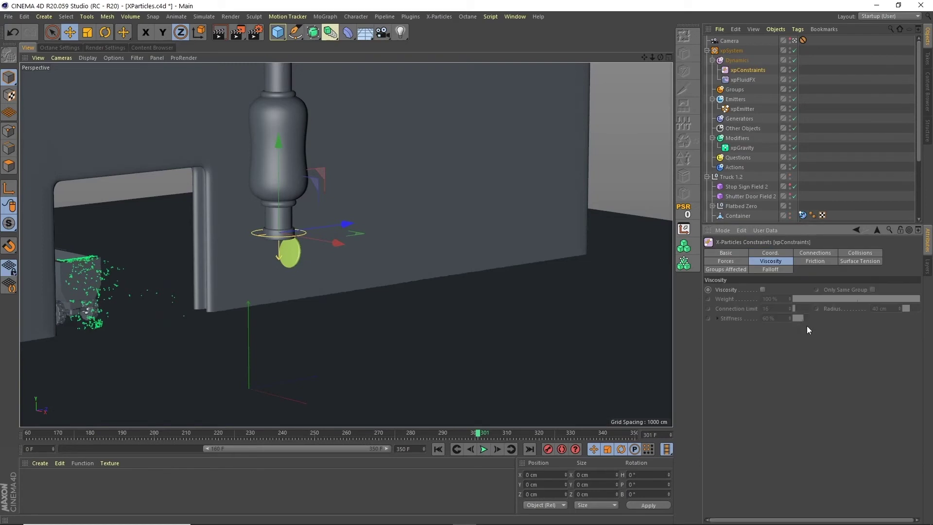
{"action": "left_click", "coordinate": [763, 289]}
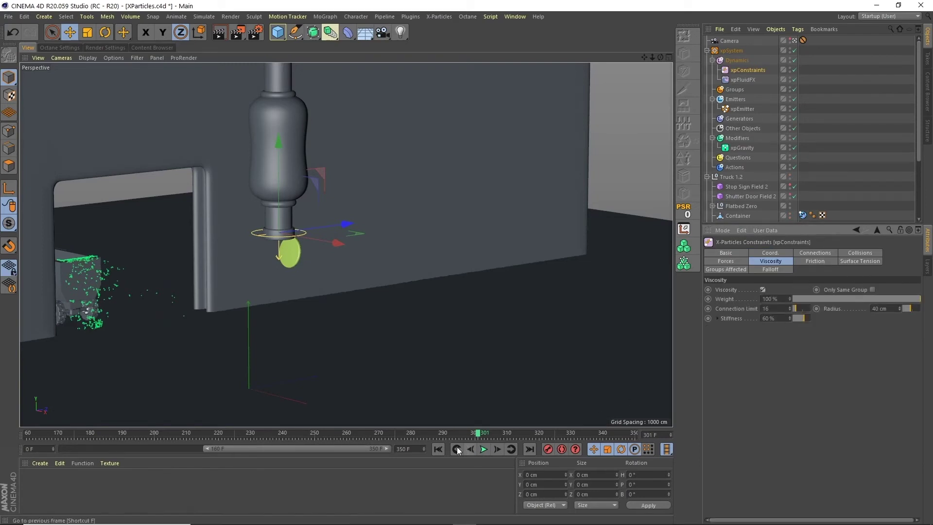
Play and scrub through the viscous particles, and replay from the start up to frame 205
{"action": "left_click", "coordinate": [484, 449]}
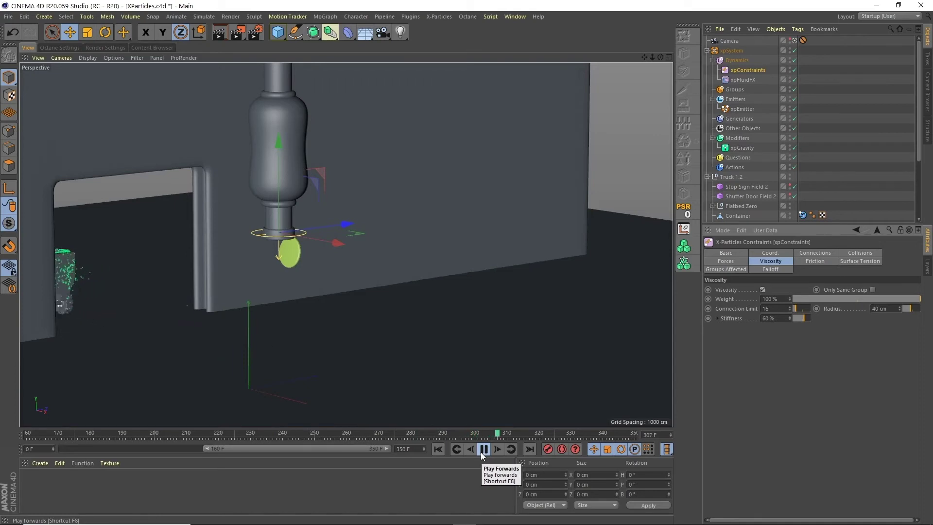
{"action": "left_click", "coordinate": [483, 449]}
{"action": "left_click_drag", "start_coordinate": [530, 431], "coordinate": [267, 432]}
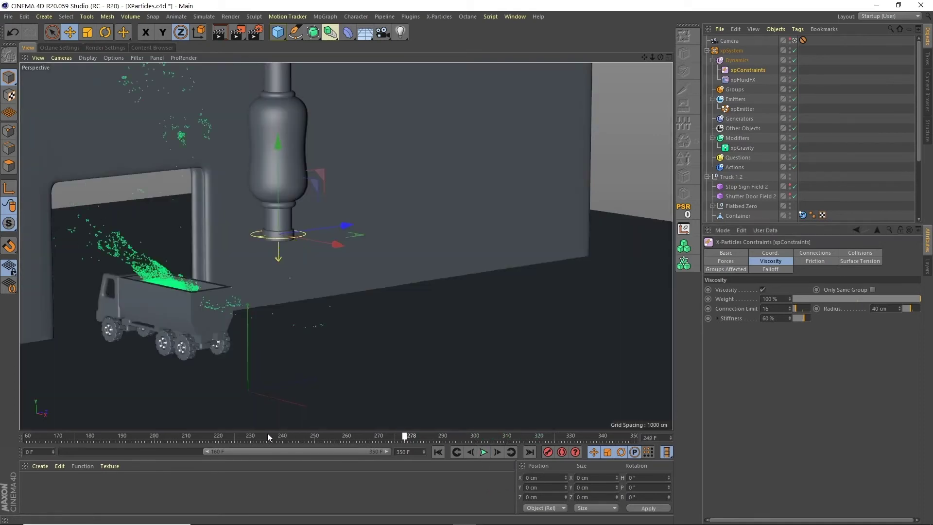
{"action": "left_click", "coordinate": [438, 452]}
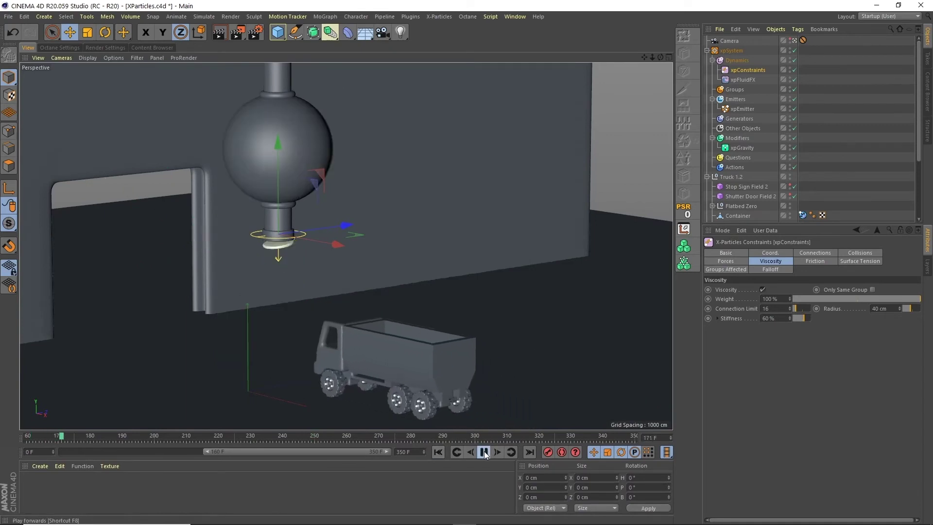
{"action": "left_click", "coordinate": [485, 451]}
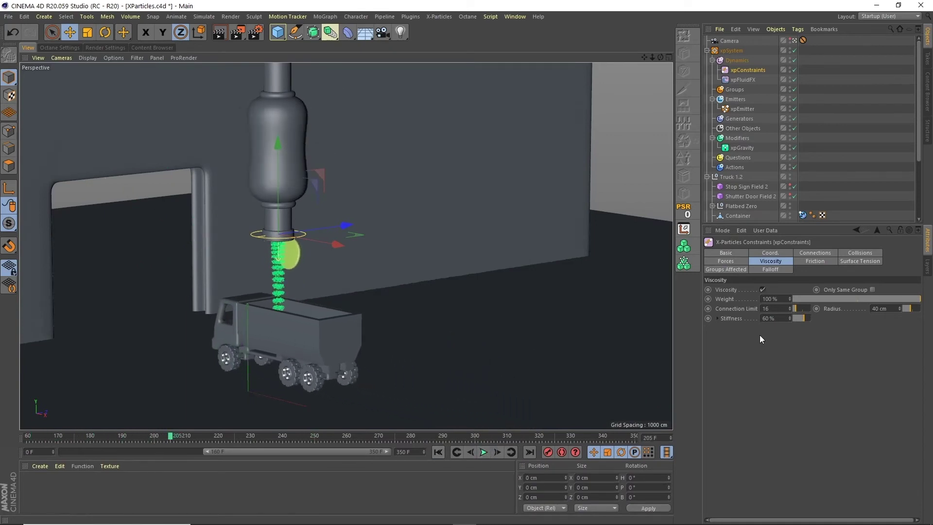
Set the viscosity stiffness to 80% and replay the simulation from the start until the truck exits, stopping at frame 308
{"action": "left_click", "coordinate": [772, 317]}
{"action": "type", "text": "50"}
{"action": "key", "text": "Return"}
{"action": "type", "text": "80"}
{"action": "key", "text": "Return"}
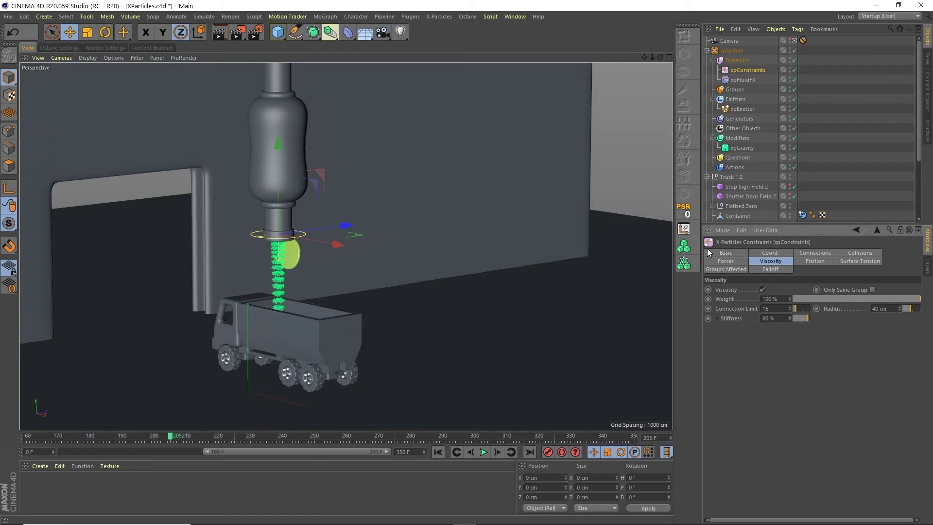
{"action": "left_click", "coordinate": [437, 451]}
{"action": "left_click", "coordinate": [484, 451]}
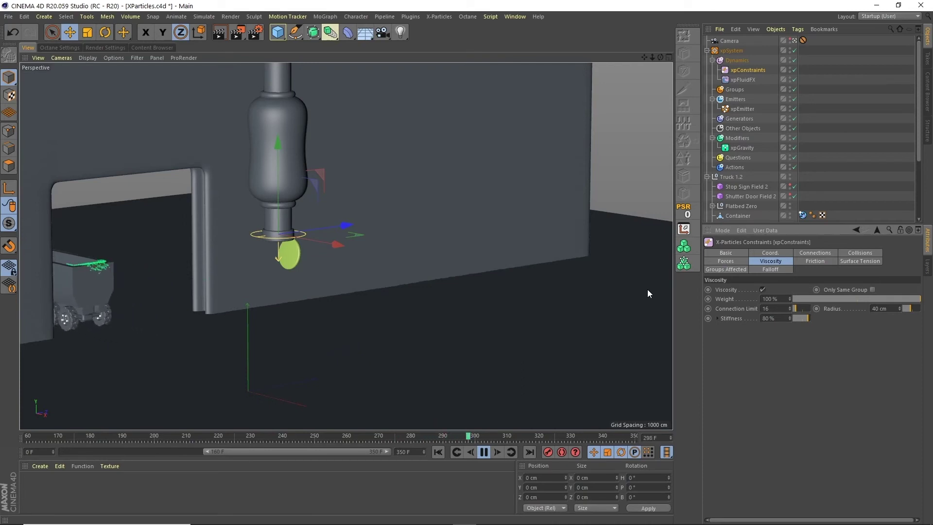
{"action": "left_click", "coordinate": [484, 452]}
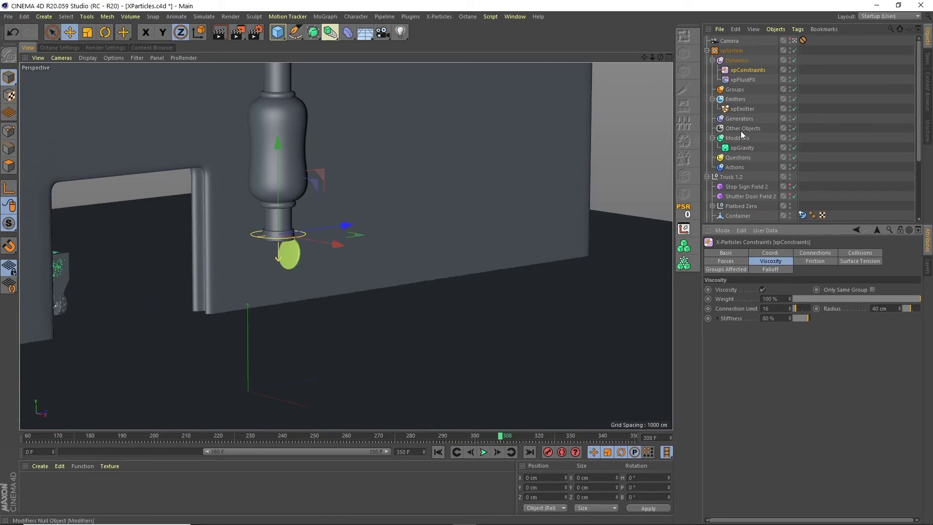
Add an xpOVDBMesher object to the Generators folder and assign the xpEmitter as its source
{"action": "left_click", "coordinate": [744, 108]}
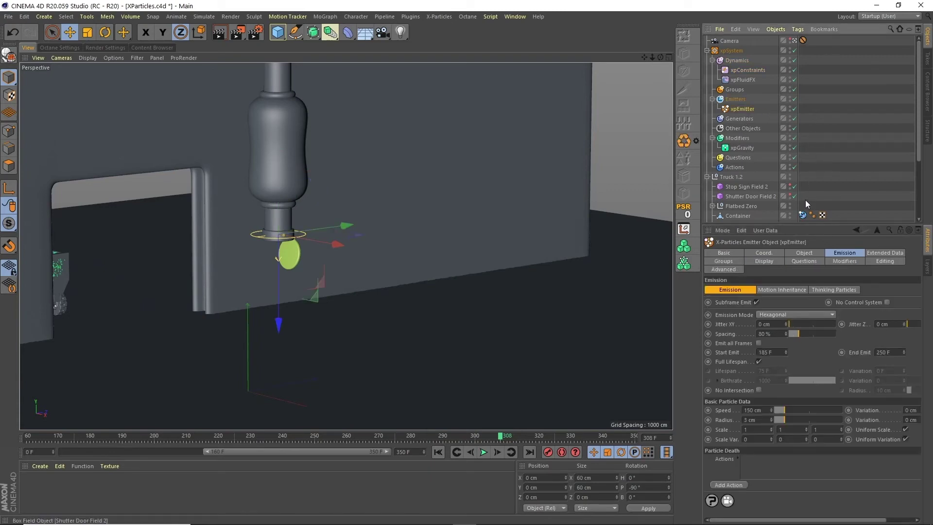
{"action": "left_click", "coordinate": [745, 120]}
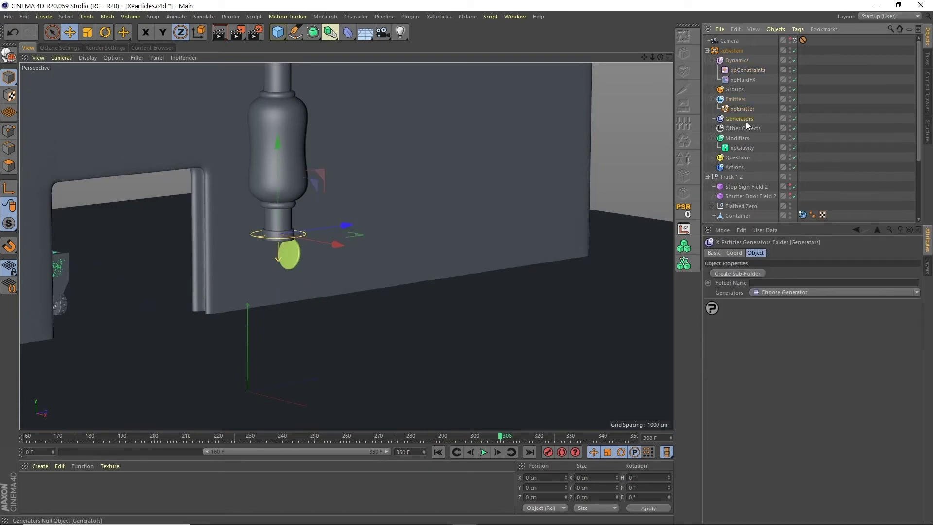
{"action": "left_click", "coordinate": [916, 293]}
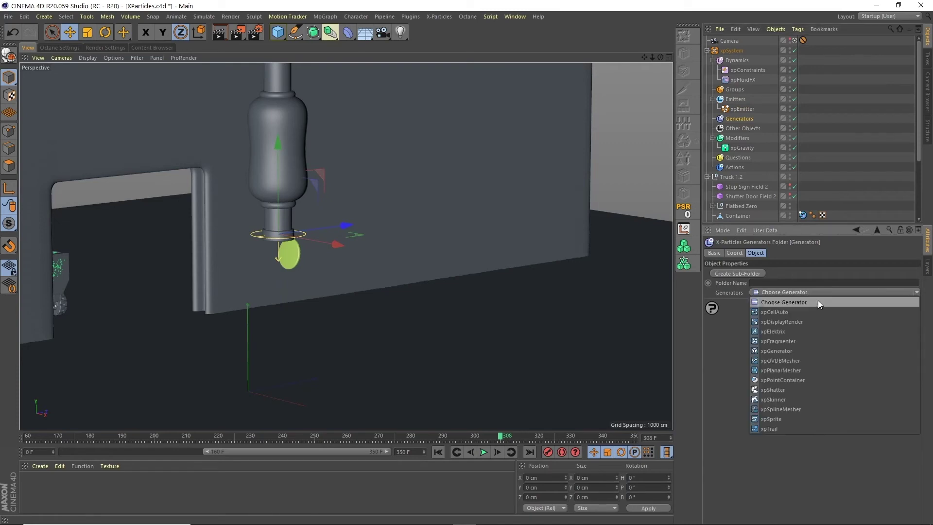
{"action": "left_click", "coordinate": [776, 360]}
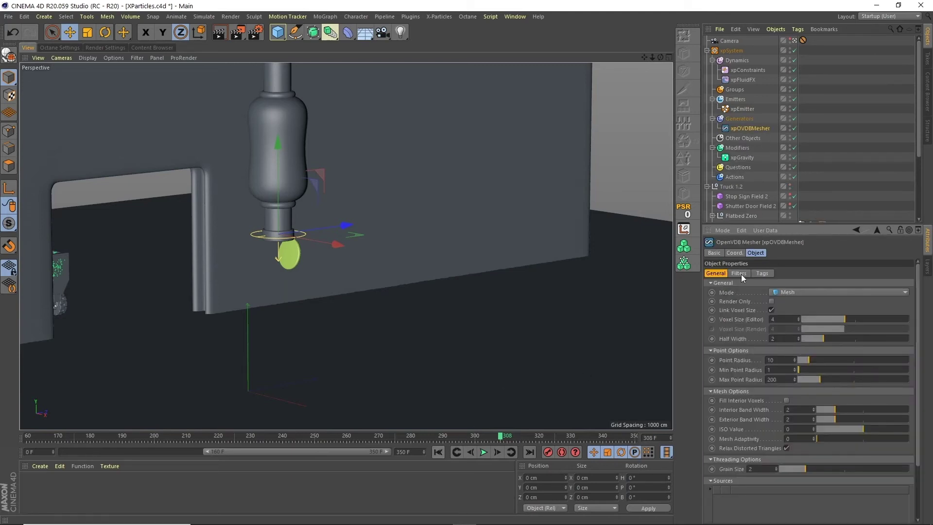
{"action": "left_click_drag", "start_coordinate": [743, 109], "coordinate": [769, 147]}
{"action": "left_click_drag", "start_coordinate": [764, 508], "coordinate": [756, 502]}
Replay the simulation from the start to examine the fluid mesh under the funnel, pausing at frames 205 and 221
{"action": "left_click", "coordinate": [438, 452]}
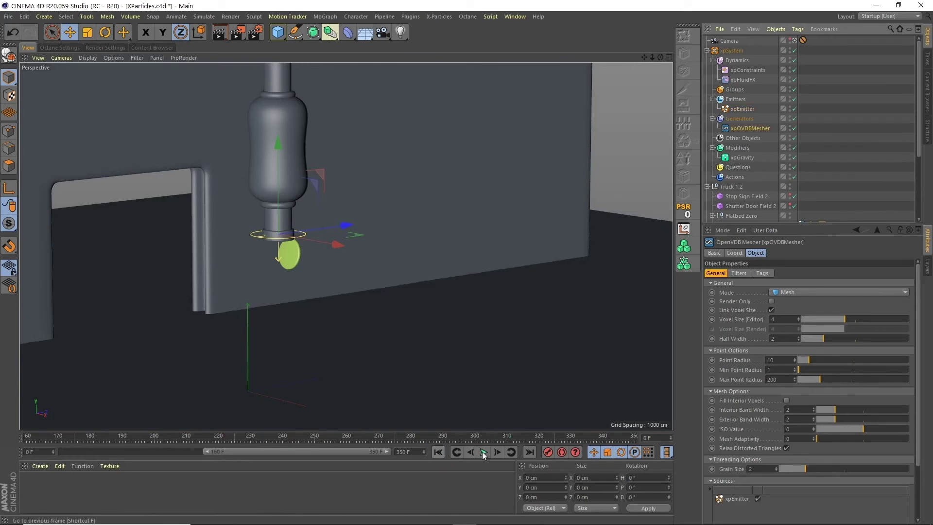
{"action": "left_click", "coordinate": [484, 452]}
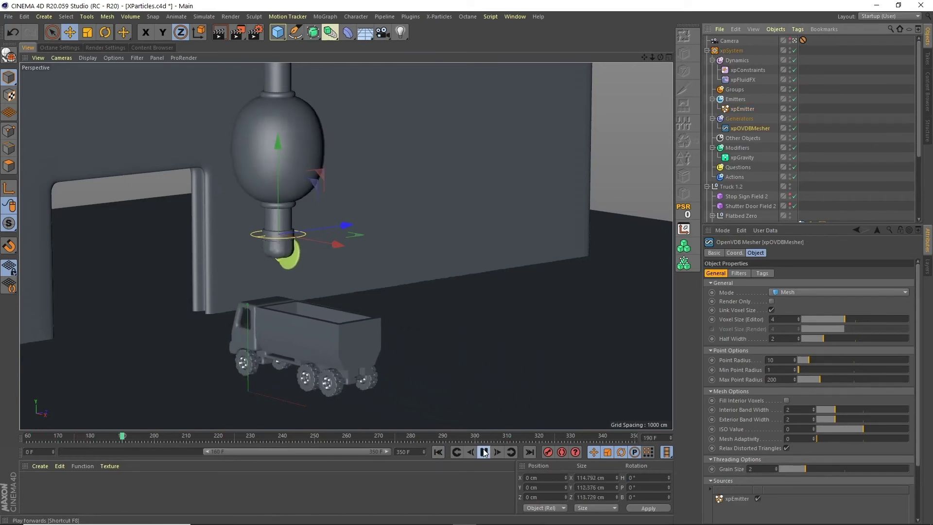
{"action": "left_click", "coordinate": [484, 452]}
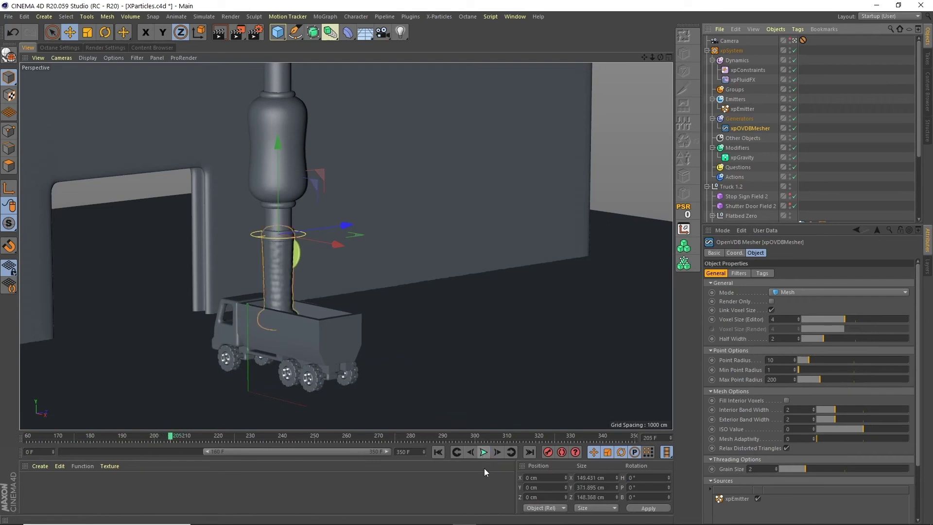
{"action": "left_click", "coordinate": [483, 451]}
{"action": "left_click", "coordinate": [484, 452]}
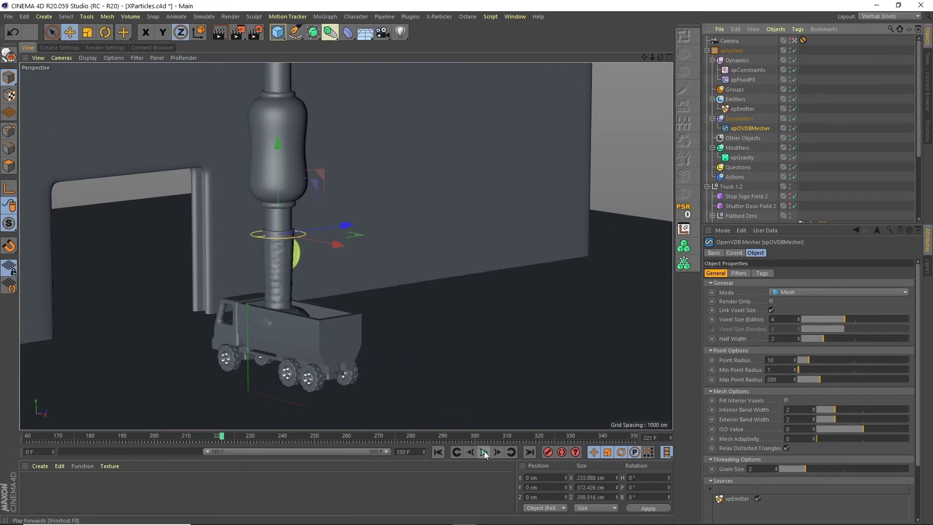
Check the emitter's particle radius, try a mesher point radius of 3, and set it to 4
{"action": "left_click", "coordinate": [744, 110]}
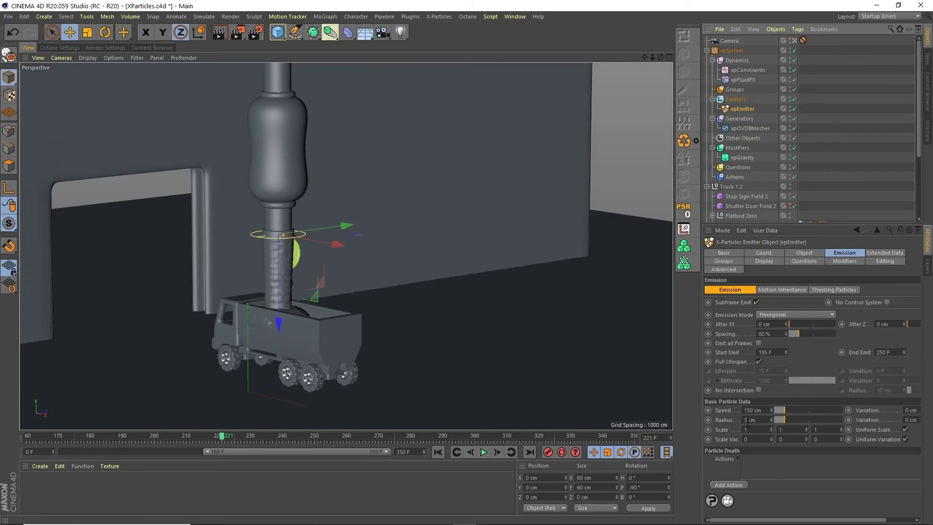
{"action": "left_click", "coordinate": [748, 129]}
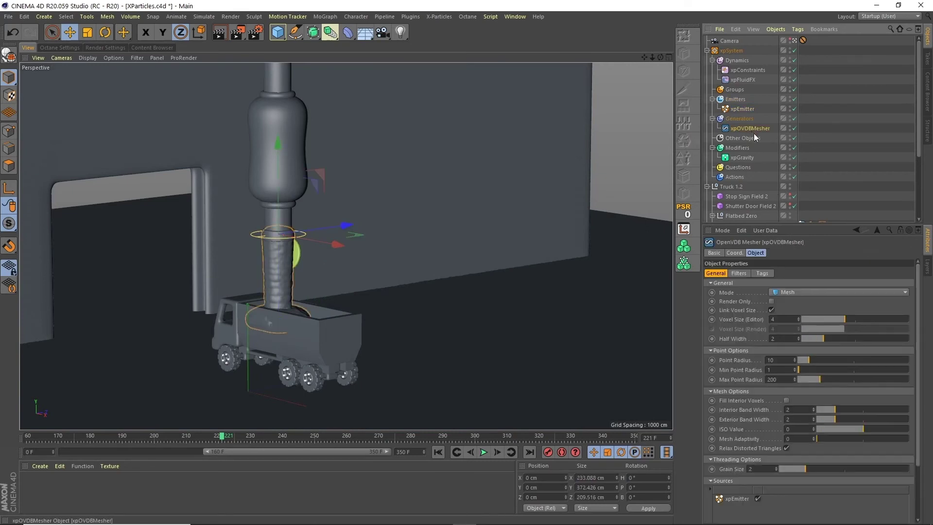
{"action": "double_click", "coordinate": [782, 359]}
{"action": "type", "text": "3"}
{"action": "key", "text": "Return"}
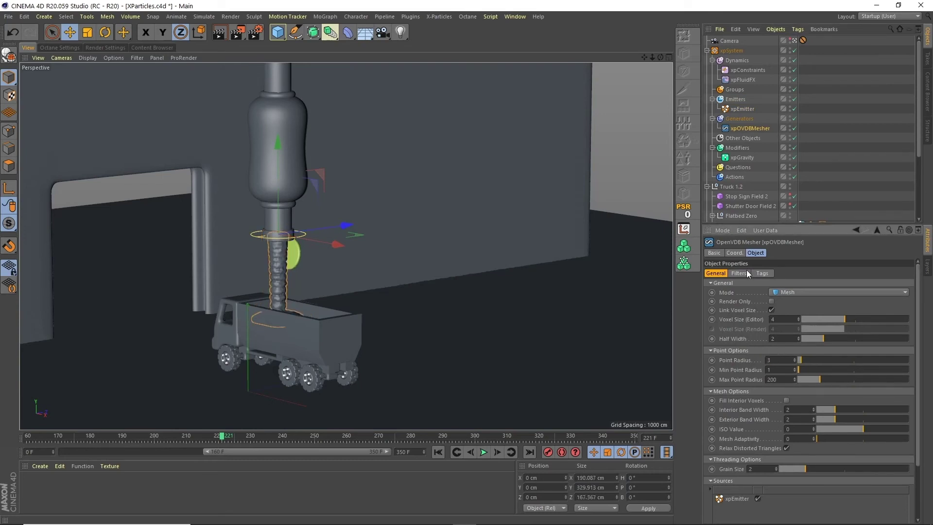
{"action": "type", "text": "4"}
{"action": "key", "text": "Return"}
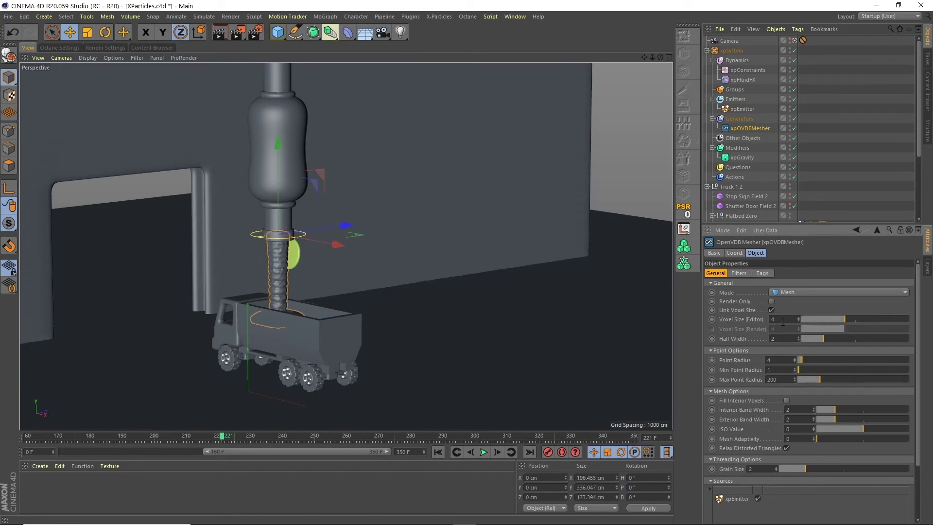
Enable filters on the xpOVDBMesher and add a Gaussian filter with a width of 2
{"action": "left_click", "coordinate": [744, 274]}
{"action": "left_click", "coordinate": [750, 292]}
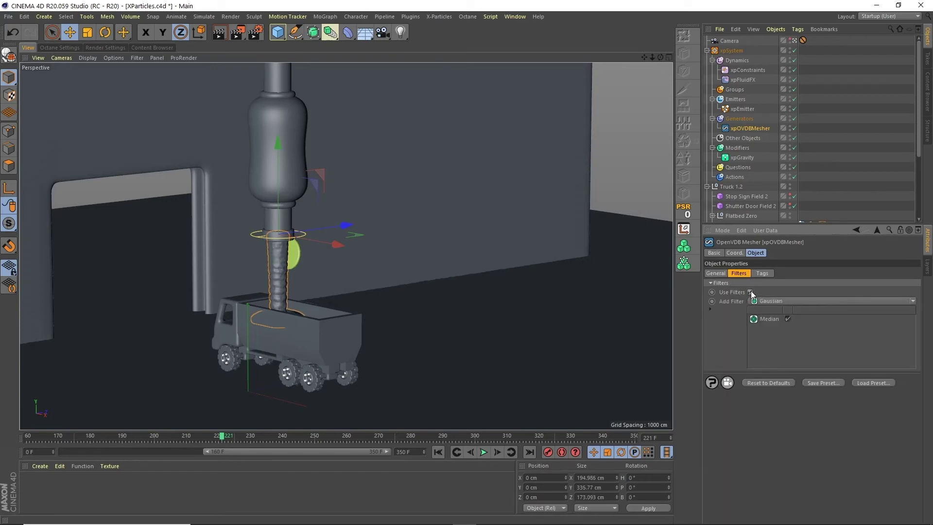
{"action": "left_click", "coordinate": [772, 301]}
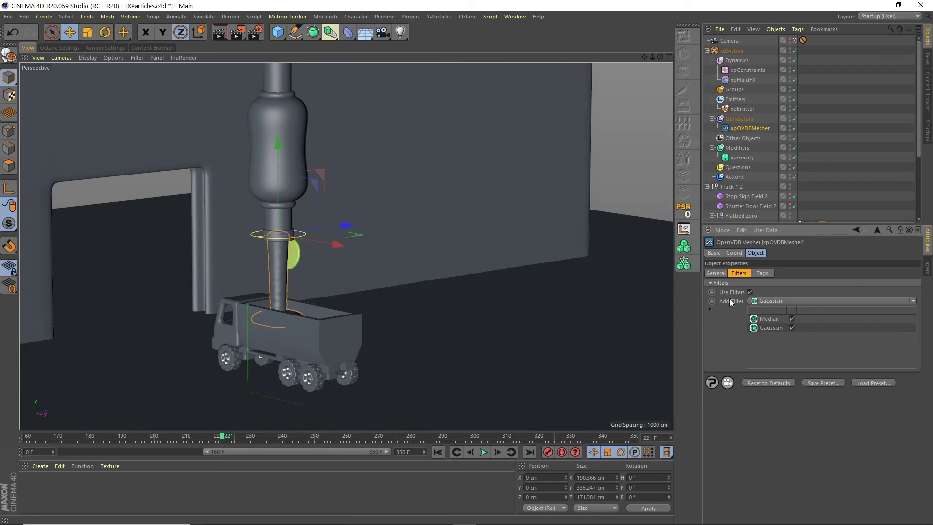
{"action": "left_click", "coordinate": [771, 328]}
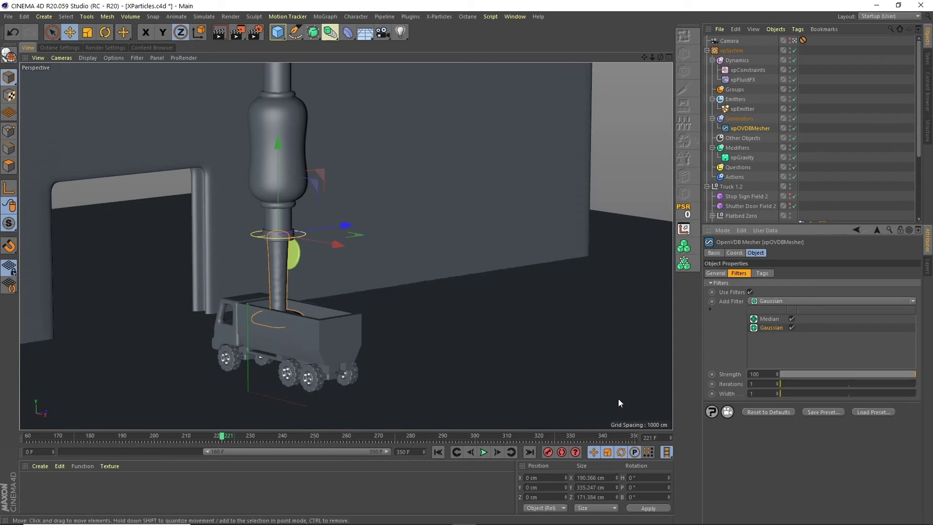
{"action": "key", "text": "Return"}
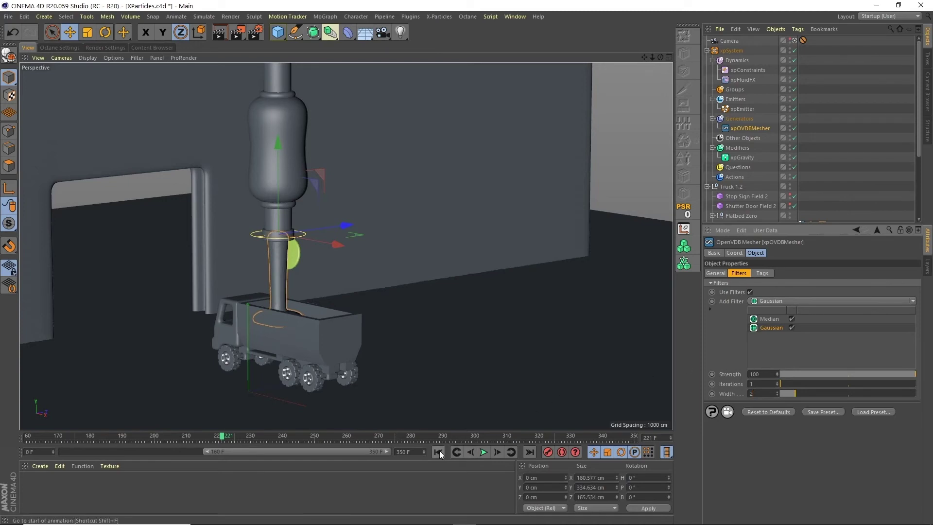
Replay the meshed simulation from the start until the truck has left, stop at frame 316, and rewind to frame 0
{"action": "left_click", "coordinate": [439, 452]}
{"action": "left_click", "coordinate": [483, 452]}
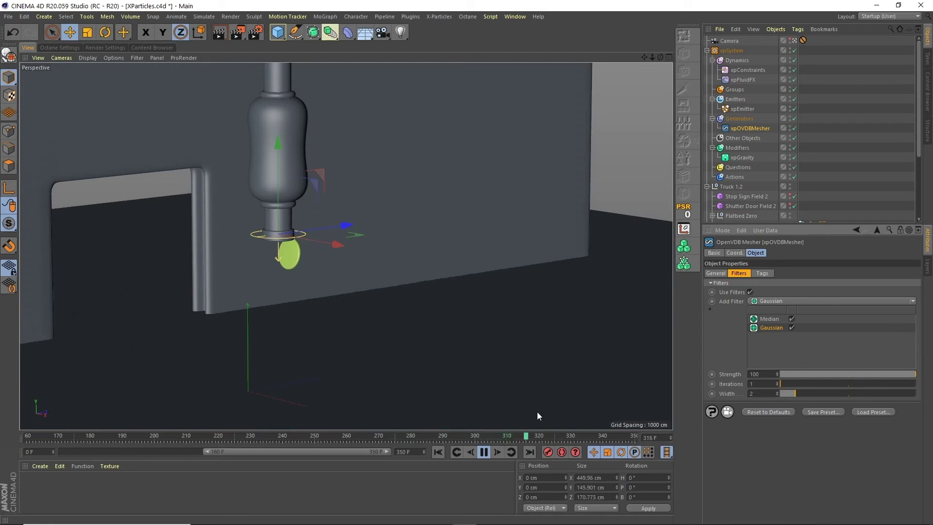
{"action": "left_click", "coordinate": [484, 451]}
{"action": "left_click", "coordinate": [439, 451]}
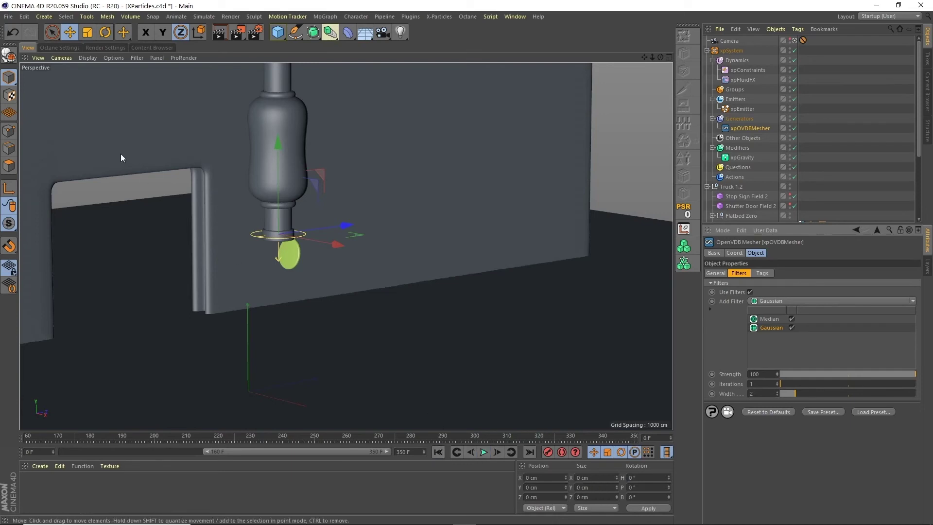
Save the scene and extend the timeline's preview range to start at frame 0
{"action": "left_click", "coordinate": [8, 17]}
{"action": "left_click", "coordinate": [29, 95]}
{"action": "left_click_drag", "start_coordinate": [211, 451], "coordinate": [64, 451]}
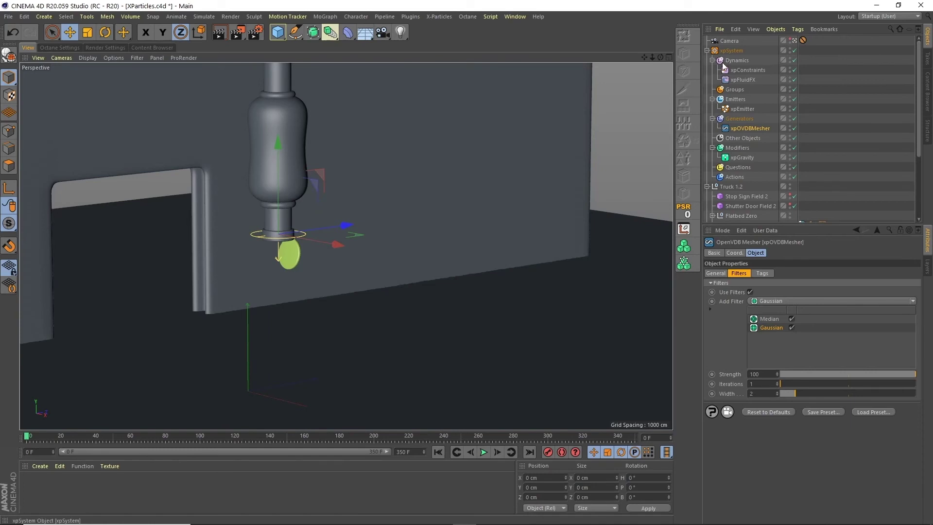
Delete the Funnel, Back Wall and Floor objects, keeping the truck with its collider container and the xpSystem
{"action": "left_click", "coordinate": [707, 50]}
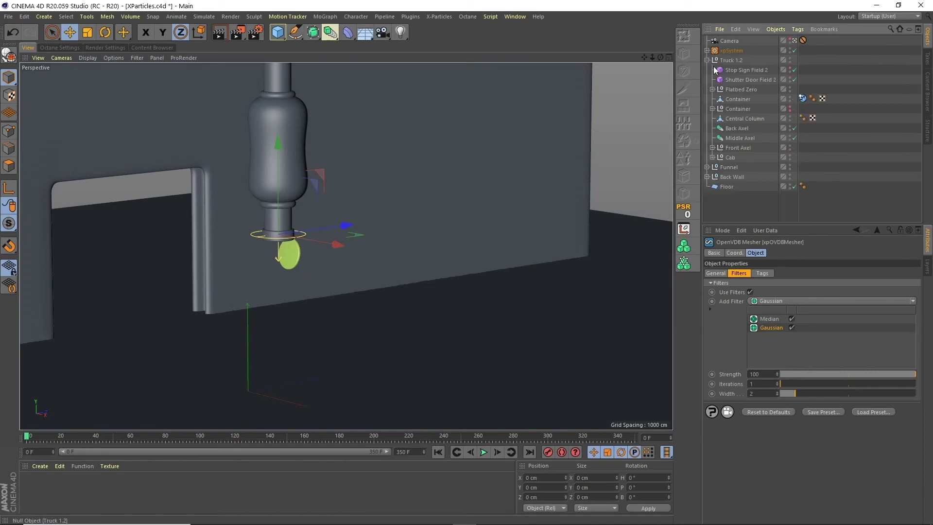
{"action": "left_click", "coordinate": [707, 60]}
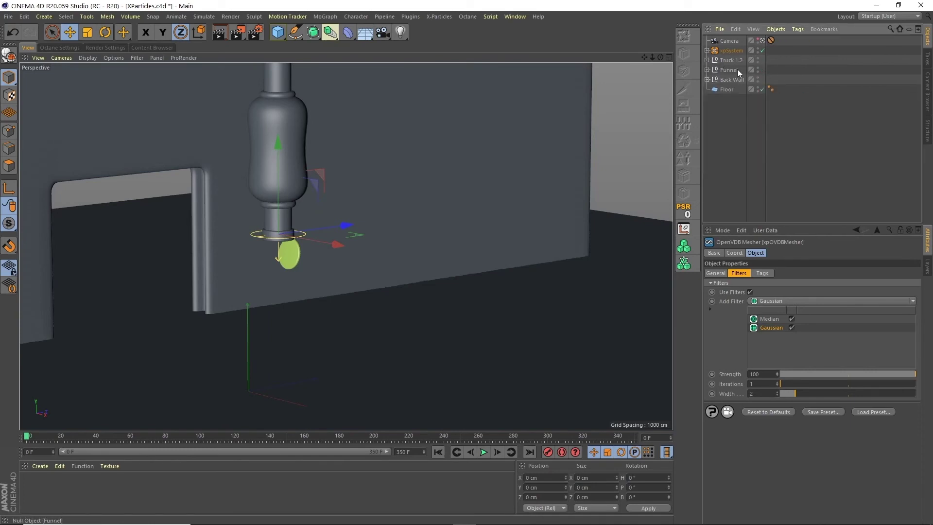
{"action": "left_click", "coordinate": [731, 61]}
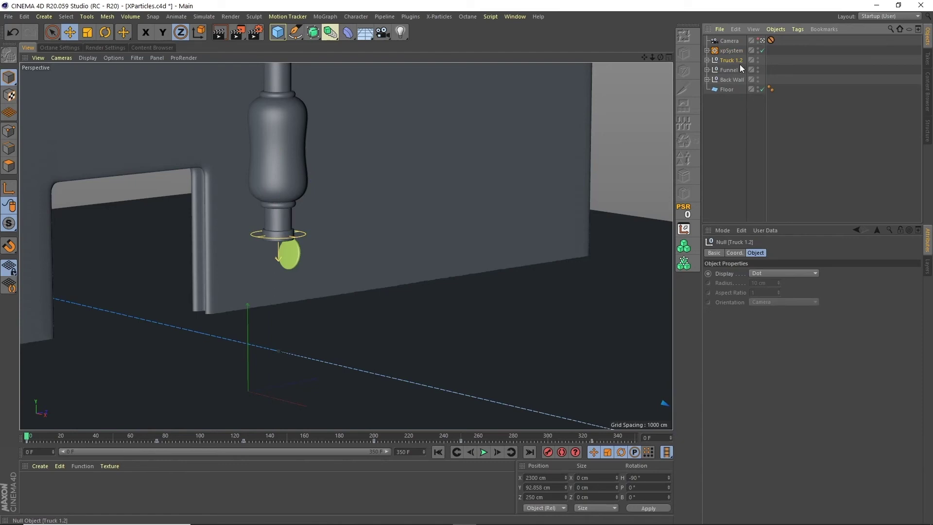
{"action": "left_click_drag", "start_coordinate": [734, 68], "coordinate": [731, 90]}
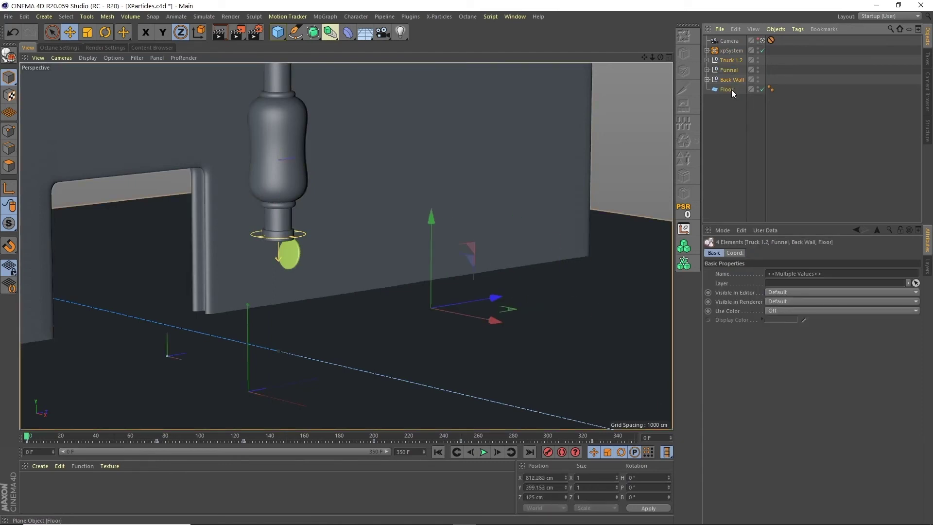
{"action": "left_click", "coordinate": [733, 95]}
{"action": "left_click", "coordinate": [707, 60]}
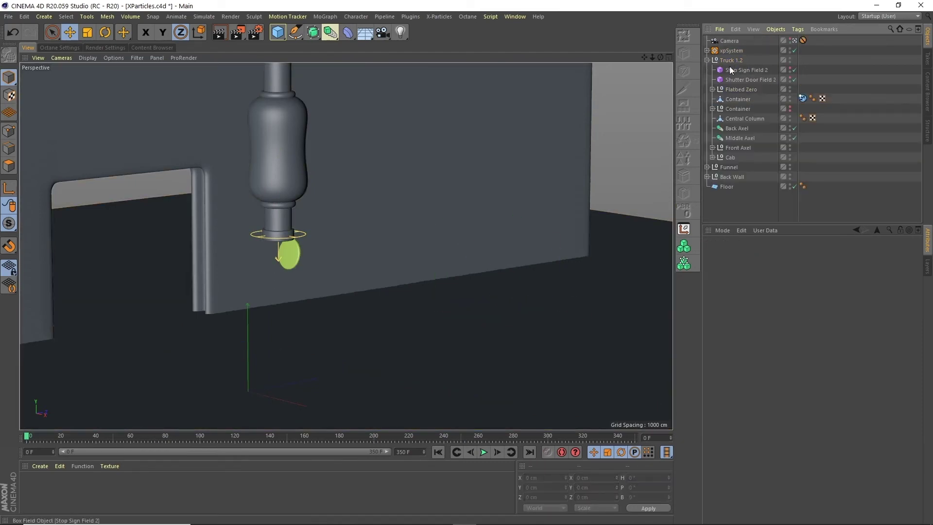
{"action": "left_click", "coordinate": [740, 119]}
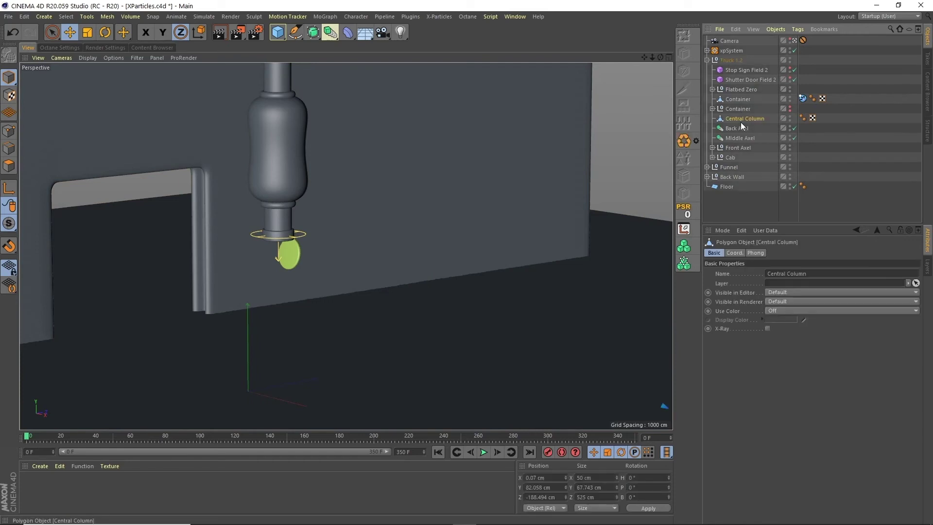
{"action": "left_click", "coordinate": [737, 99]}
{"action": "left_click", "coordinate": [707, 61]}
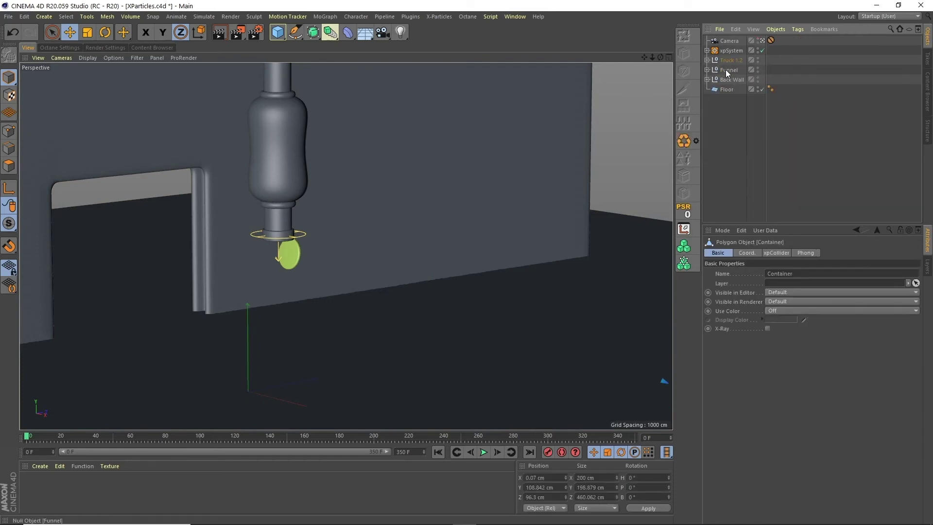
{"action": "left_click", "coordinate": [732, 69]}
{"action": "left_click", "coordinate": [727, 89], "text": "shift"}
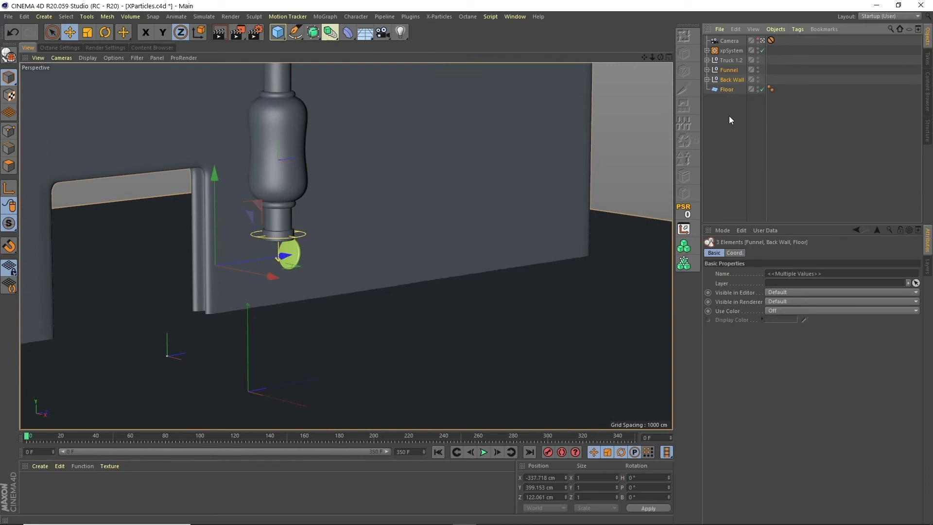
{"action": "key", "text": "Delete"}
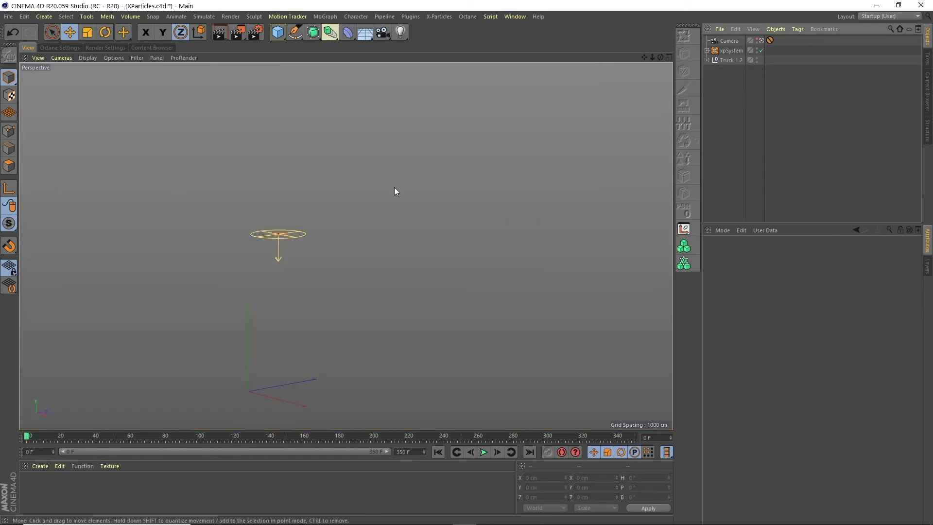
Add an xpCache object to the scene and set its cache type to Internal (Memory)
{"action": "left_click", "coordinate": [707, 51]}
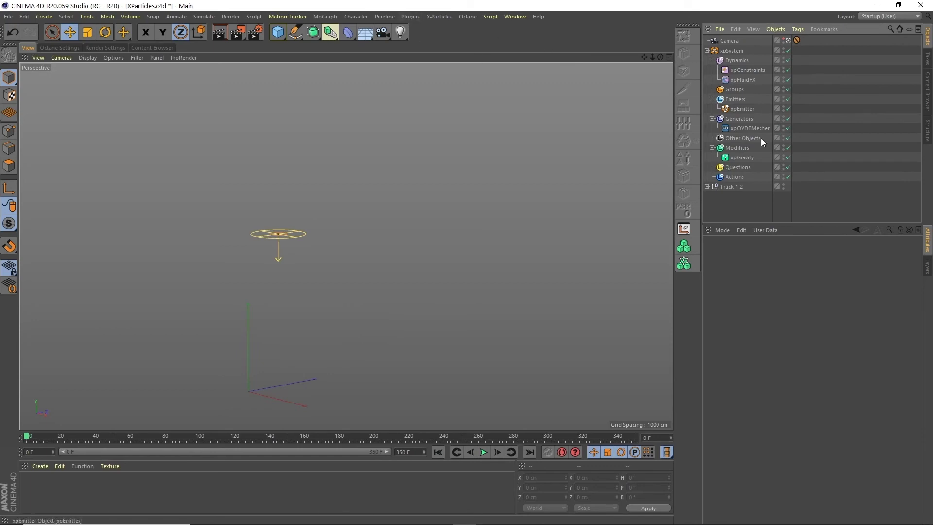
{"action": "left_click", "coordinate": [751, 128]}
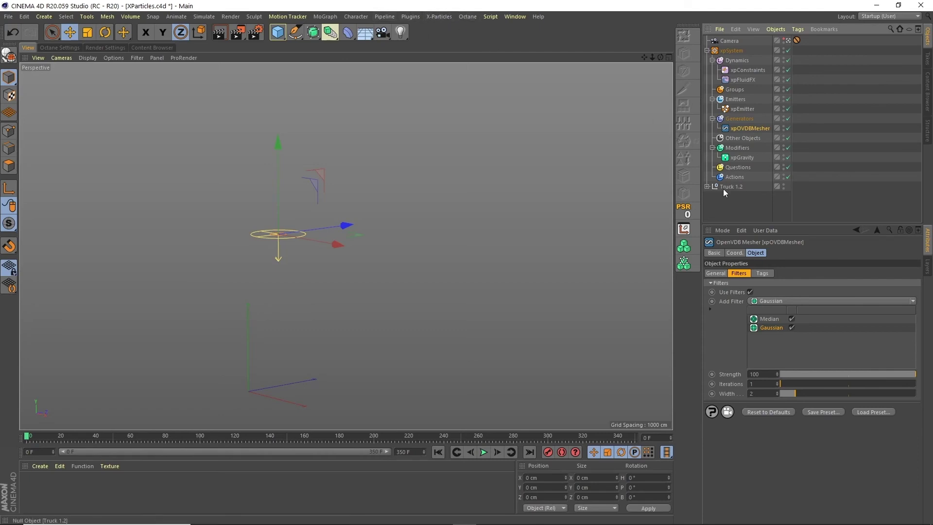
{"action": "left_click", "coordinate": [437, 18]}
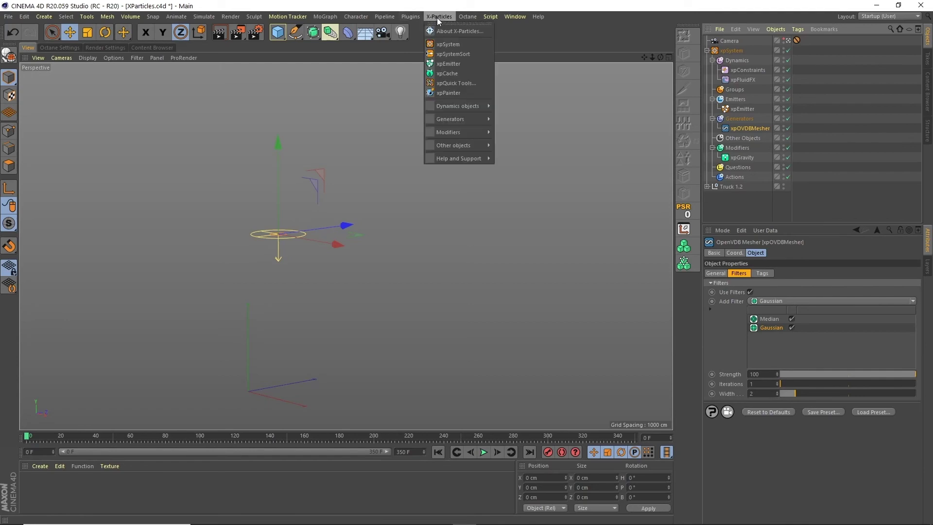
{"action": "left_click", "coordinate": [453, 72]}
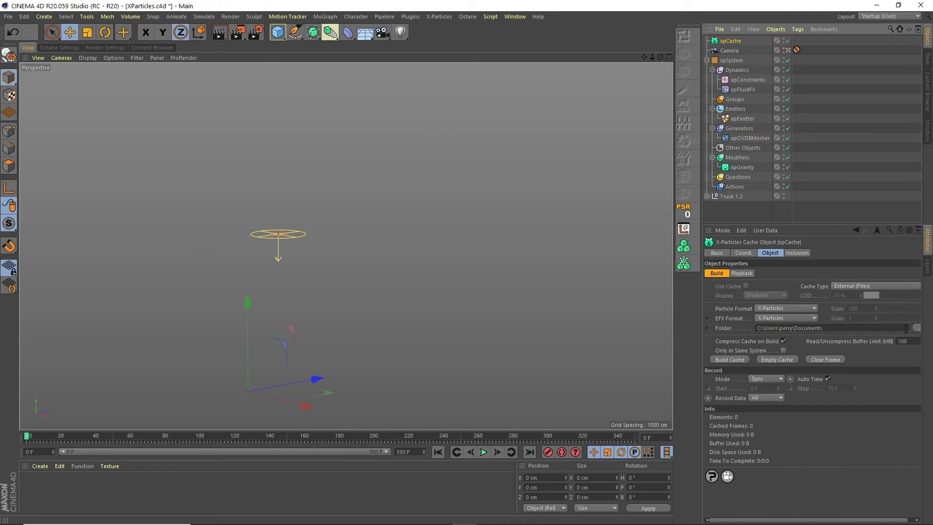
{"action": "left_click", "coordinate": [852, 286]}
{"action": "left_click", "coordinate": [852, 296]}
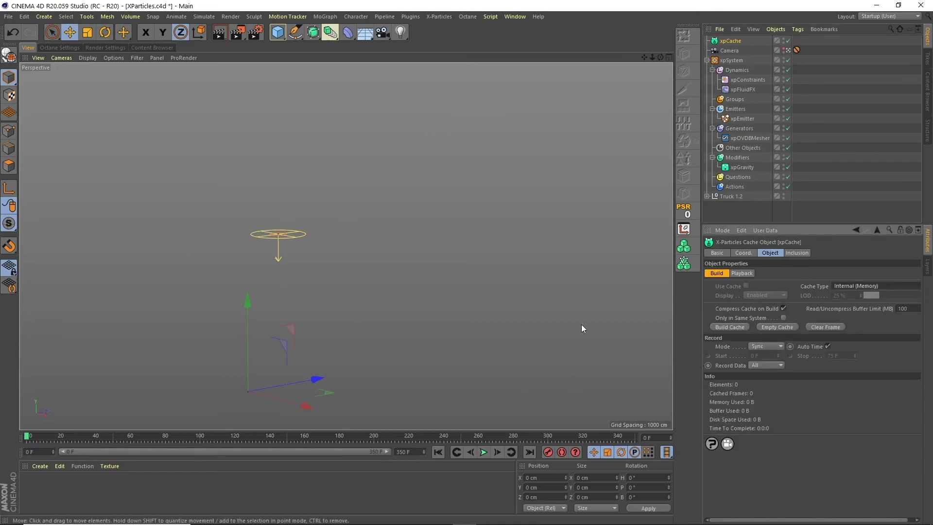
Build the particle and mesh cache, and scrub the timeline to frame 282 to check it
{"action": "left_click", "coordinate": [730, 326]}
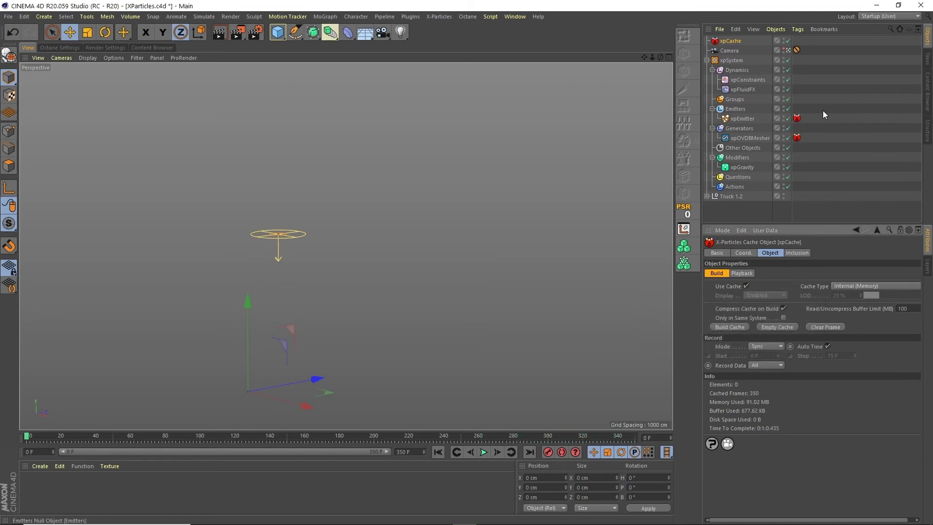
{"action": "left_click_drag", "start_coordinate": [237, 437], "coordinate": [516, 395]}
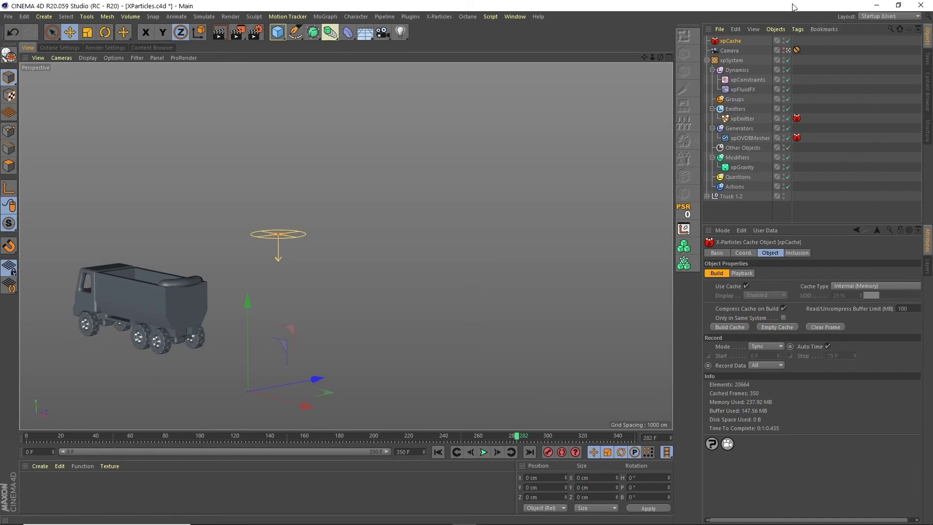
Delete the Truck 1.2 object, leaving the camera, xpCache and xpSystem, and scrub the timeline to frame 273 to check the liquid mesh
{"action": "left_click", "coordinate": [707, 60]}
{"action": "left_click", "coordinate": [731, 71]}
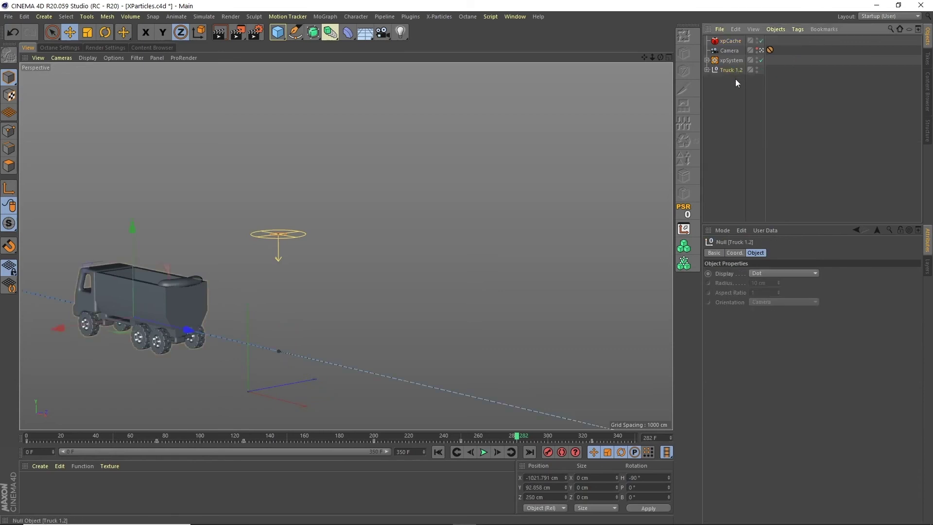
{"action": "key", "text": "Delete"}
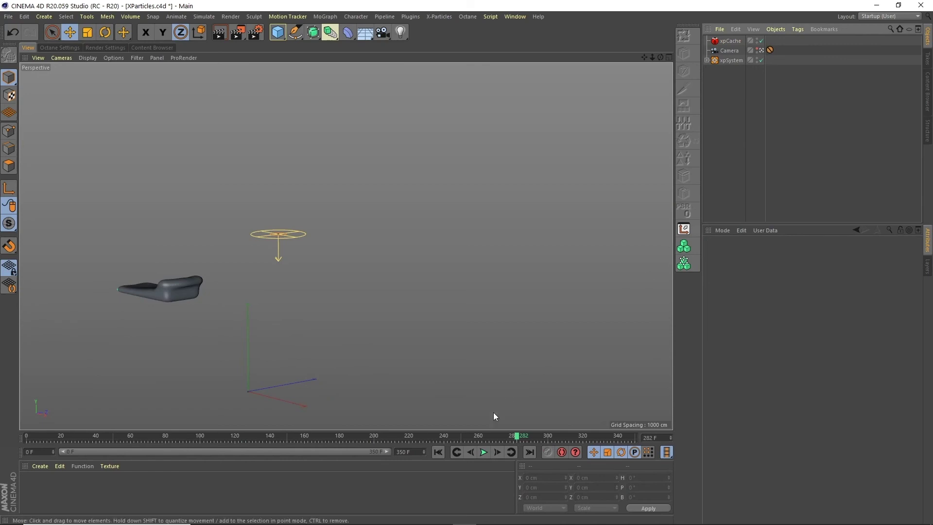
{"action": "left_click", "coordinate": [438, 452]}
{"action": "left_click_drag", "start_coordinate": [219, 438], "coordinate": [502, 396]}
{"action": "left_click", "coordinate": [706, 60], "text": "ctrl"}
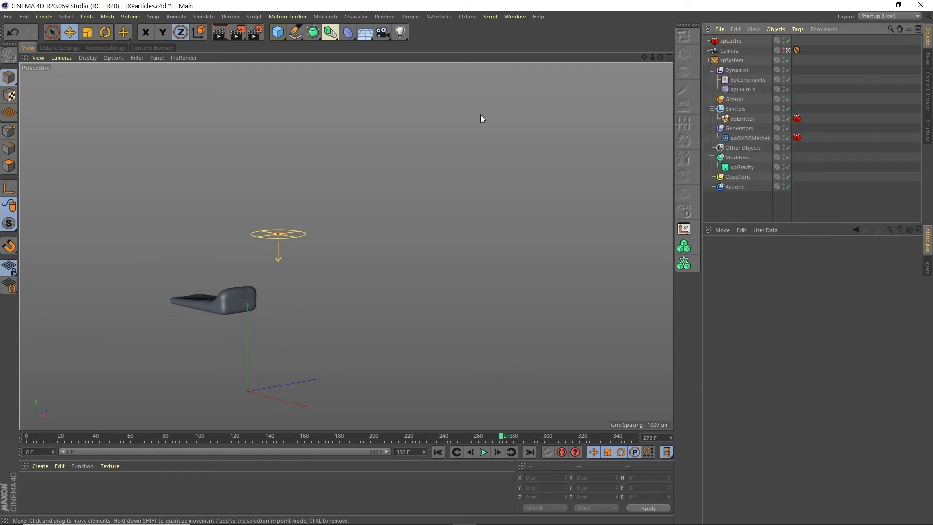
Export the scene as an Alembic file named Liquid in the Factory Scene folder
{"action": "left_click", "coordinate": [8, 16]}
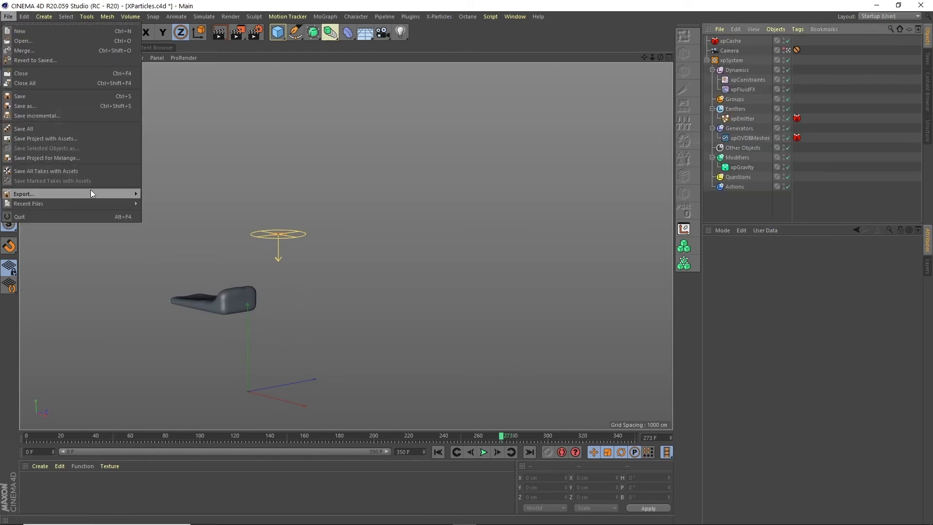
{"action": "mouse_move", "coordinate": [129, 189]}
{"action": "left_click", "coordinate": [170, 203]}
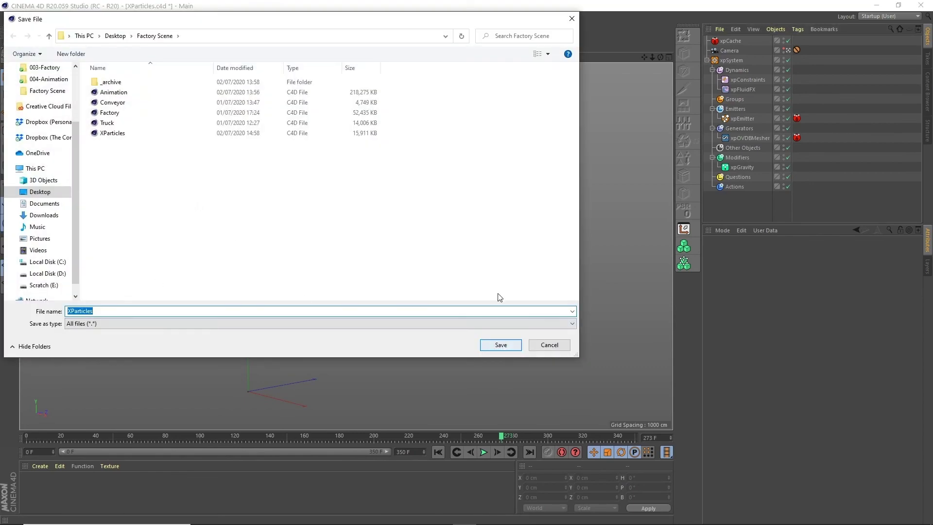
{"action": "type", "text": "Liquid"}
{"action": "key", "text": "Return"}
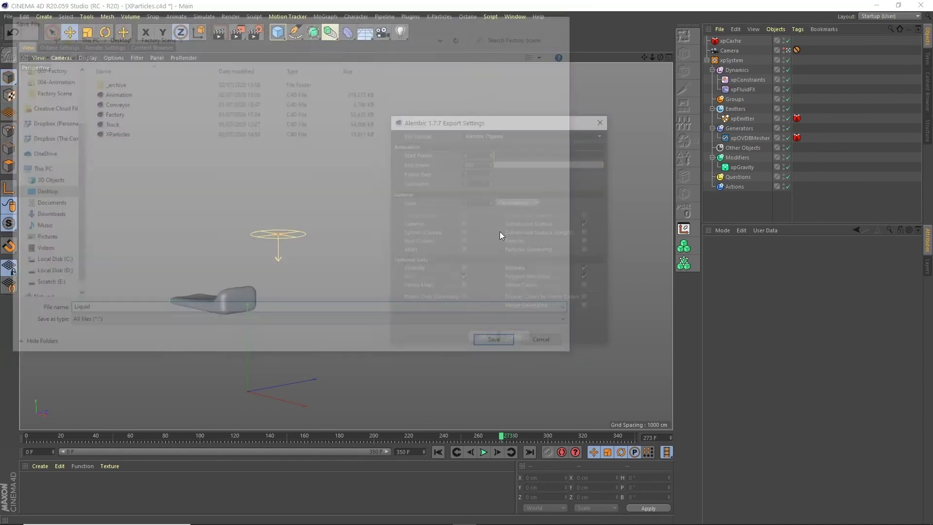
{"action": "left_click", "coordinate": [481, 340]}
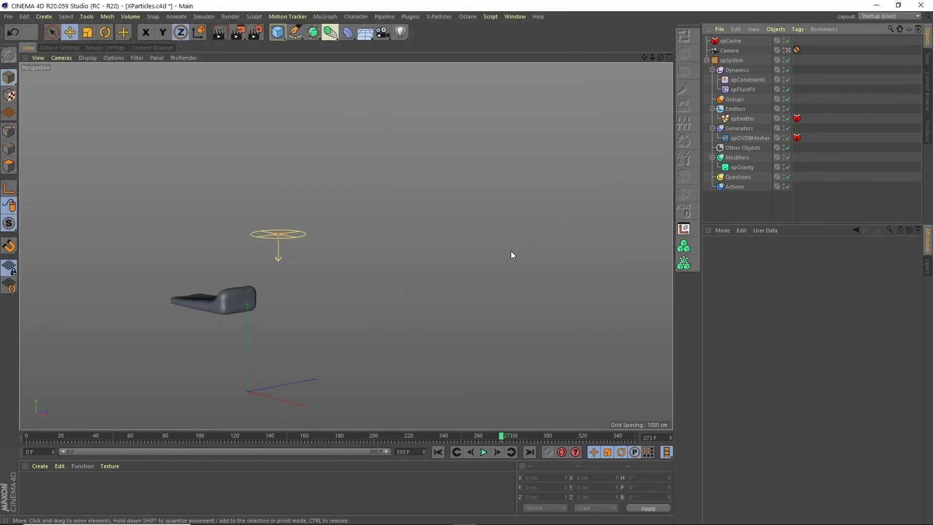
Open the Animation project from the Factory Scene folder and scrub its timeline to frame 103
{"action": "left_click", "coordinate": [516, 16]}
{"action": "left_click", "coordinate": [516, 16]}
{"action": "left_click", "coordinate": [24, 16]}
{"action": "left_click", "coordinate": [23, 16]}
{"action": "left_click", "coordinate": [8, 16]}
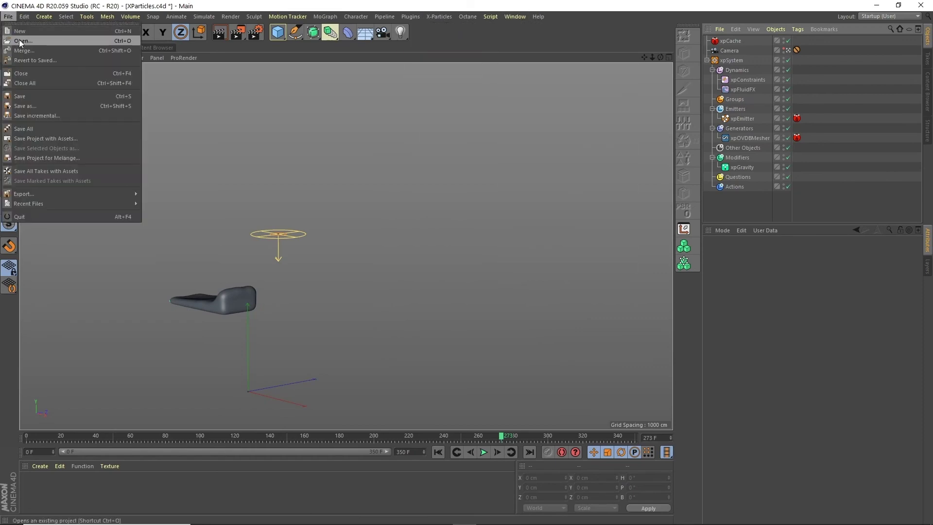
{"action": "left_click", "coordinate": [34, 41]}
{"action": "left_click", "coordinate": [113, 92]}
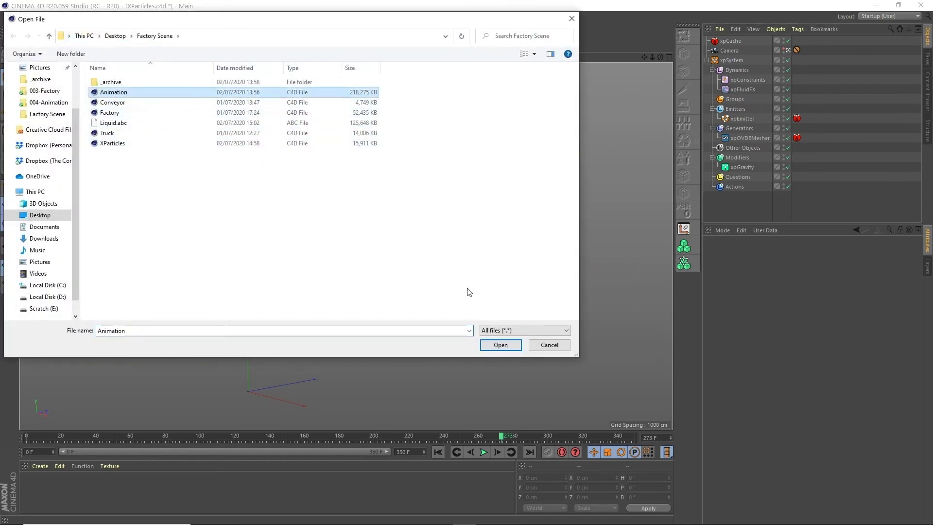
{"action": "left_click", "coordinate": [487, 345]}
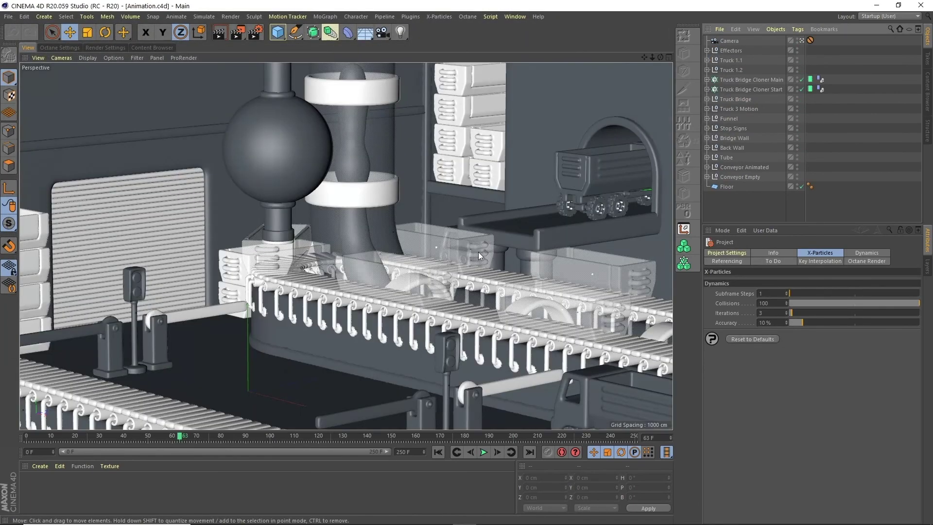
{"action": "left_click_drag", "start_coordinate": [77, 436], "coordinate": [278, 430]}
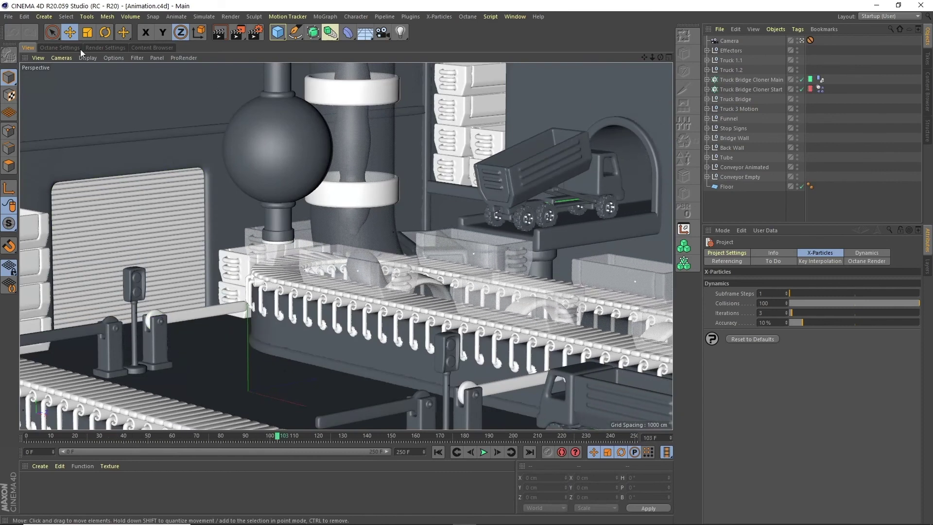
Merge Liquid.abc into the Animation scene and scrub the timeline back to frame 0
{"action": "left_click", "coordinate": [8, 16]}
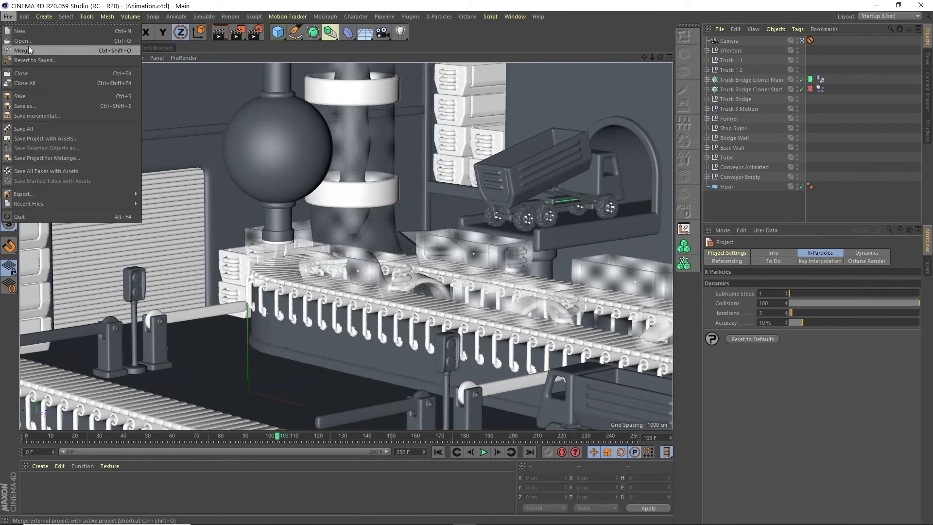
{"action": "left_click", "coordinate": [28, 47]}
{"action": "left_click", "coordinate": [126, 121]}
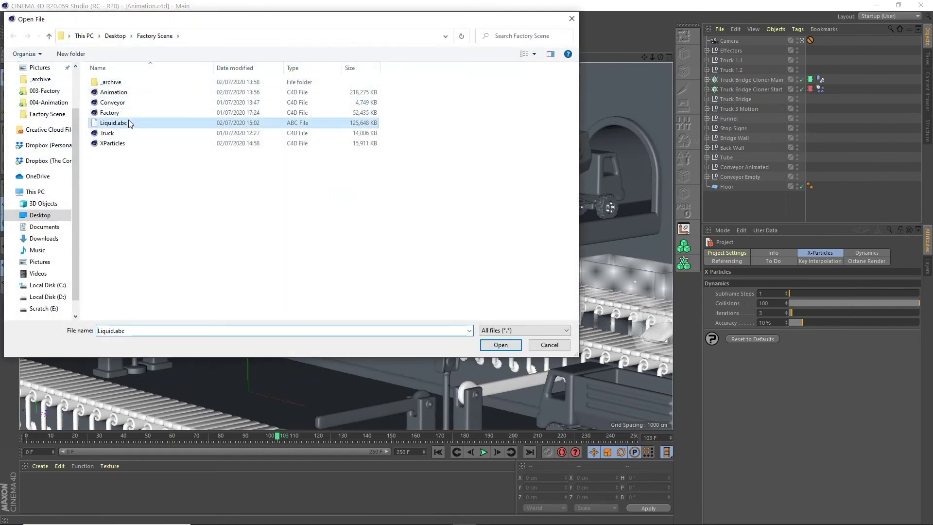
{"action": "left_click", "coordinate": [505, 349]}
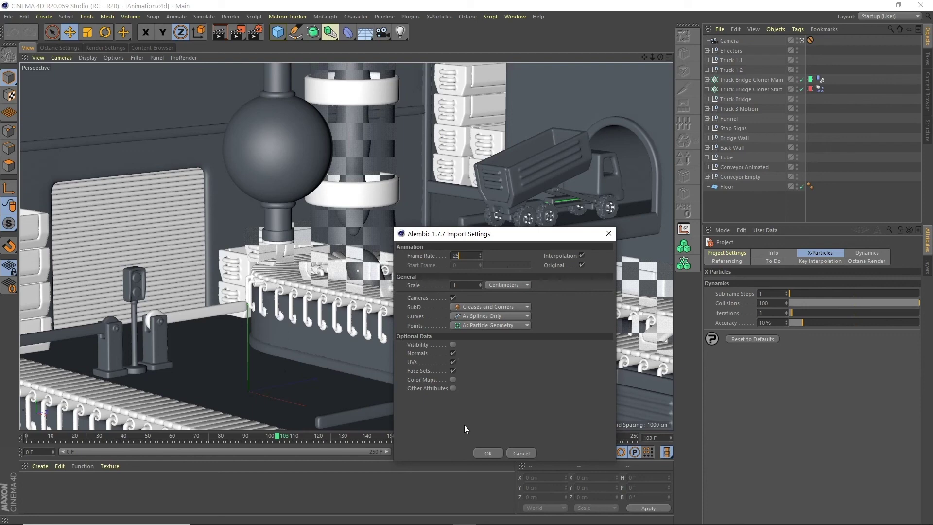
{"action": "left_click", "coordinate": [486, 454]}
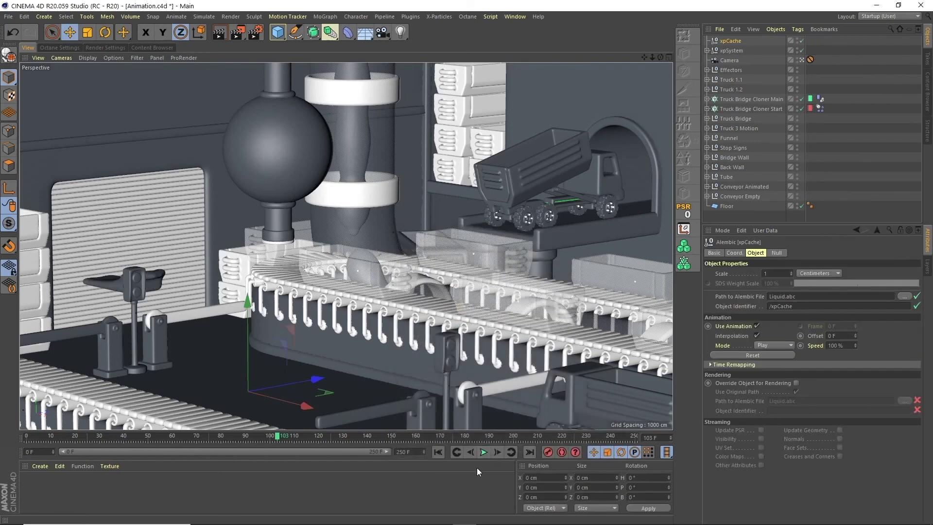
{"action": "mouse_move", "coordinate": [116, 436]}
{"action": "left_mouse_down"}
{"action": "mouse_move", "coordinate": [62, 435]}
{"action": "mouse_move", "coordinate": [286, 434]}
{"action": "mouse_move", "coordinate": [19, 444]}
{"action": "mouse_move", "coordinate": [91, 455]}
{"action": "mouse_move", "coordinate": [19, 440]}
{"action": "left_mouse_up"}
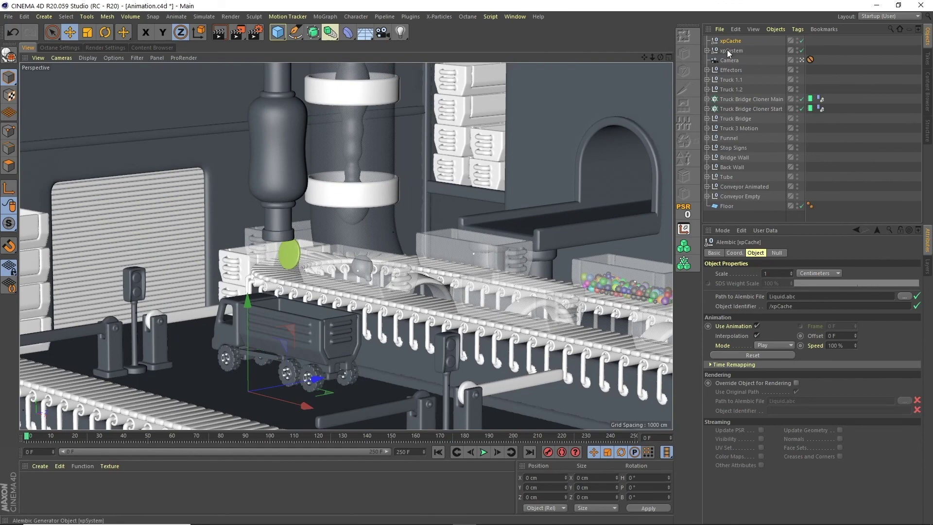
Move xpOVDBMesher out of Generators to the top of the hierarchy, and delete xpCache and xpSystem with its remaining children
{"action": "left_click", "coordinate": [707, 50]}
{"action": "left_click", "coordinate": [711, 80]}
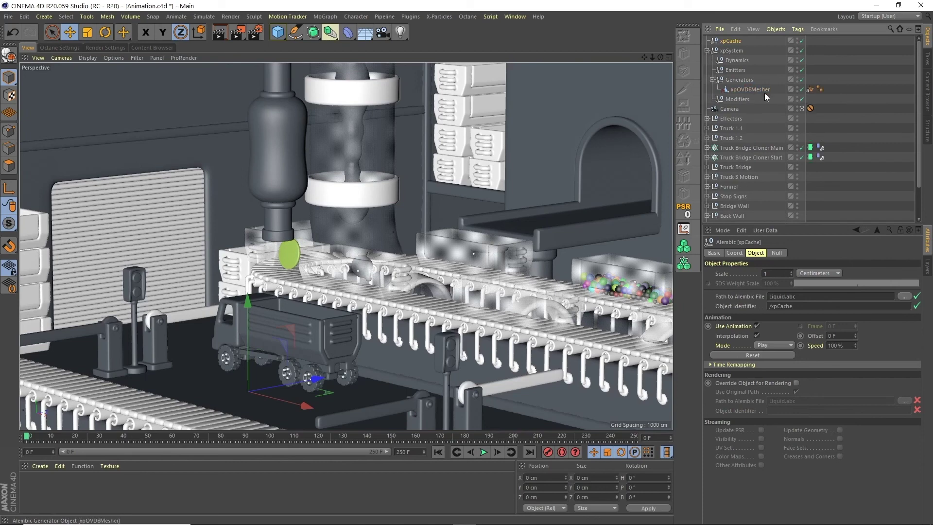
{"action": "left_click_drag", "start_coordinate": [748, 91], "coordinate": [740, 39]}
{"action": "left_click", "coordinate": [732, 51]}
{"action": "left_click", "coordinate": [735, 99], "text": "shift"}
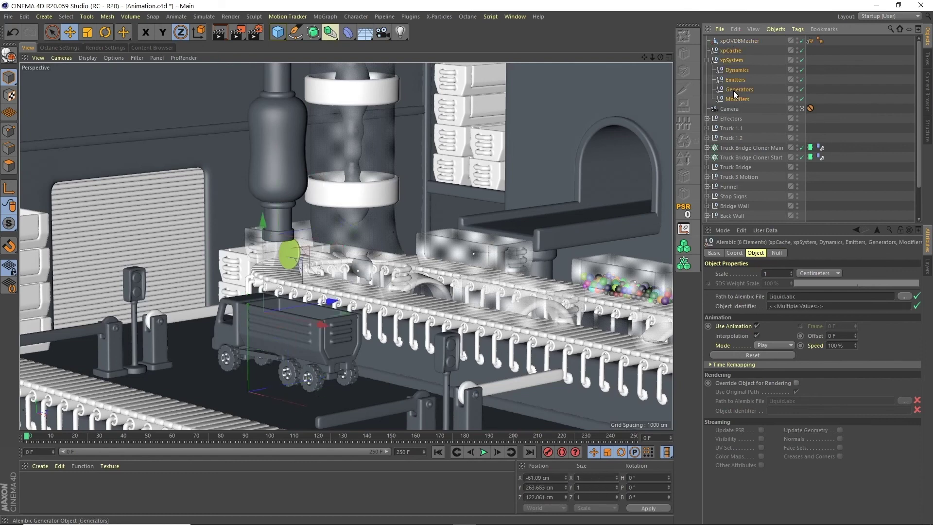
{"action": "key", "text": "Delete"}
Rename the xpOVDBMesher object as Liquid and set its Alembic animation offset to 185 F, checking the pour up to frame 250
{"action": "double_click", "coordinate": [741, 40]}
{"action": "type", "text": "Liquid"}
{"action": "key", "text": "Return"}
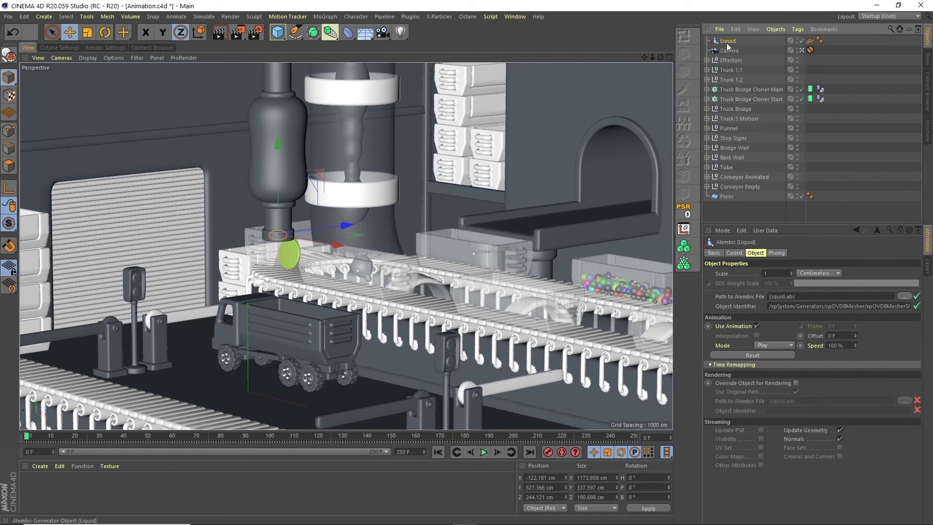
{"action": "left_click", "coordinate": [834, 336]}
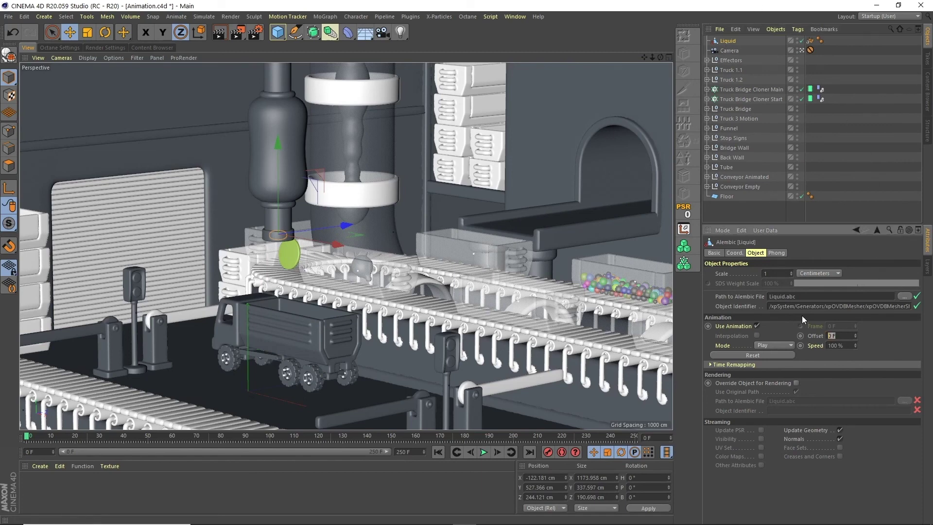
{"action": "type", "text": "185"}
{"action": "key", "text": "Return"}
{"action": "left_click_drag", "start_coordinate": [314, 434], "coordinate": [639, 423]}
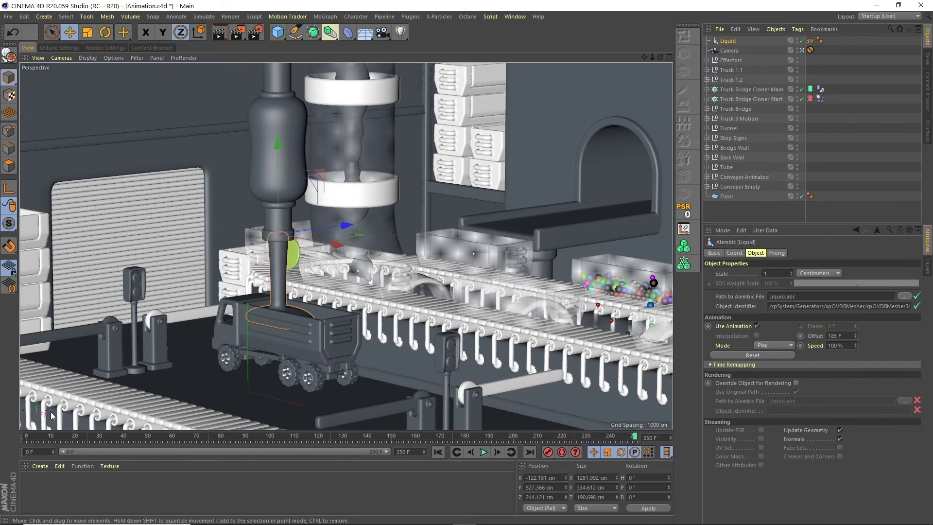
Duplicate the Liquid object and name the copy Liquid Start
{"action": "left_click_drag", "start_coordinate": [728, 42], "coordinate": [739, 55], "text": "ctrl"}
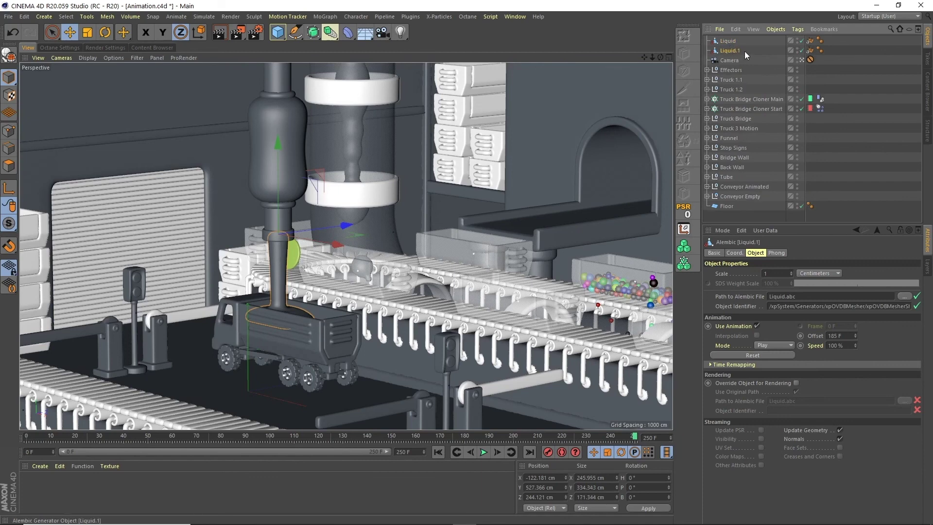
{"action": "double_click", "coordinate": [732, 51]}
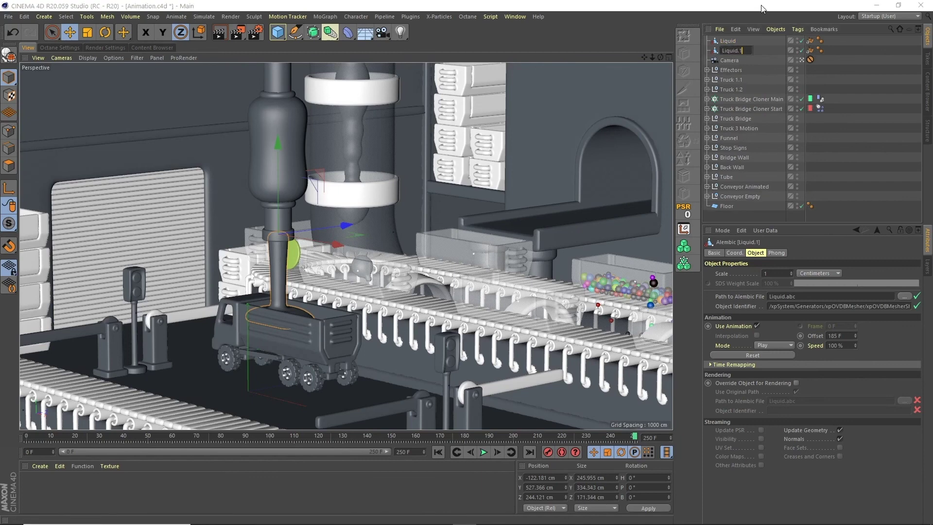
{"action": "type", "text": "Liquid Start"}
{"action": "key", "text": "Return"}
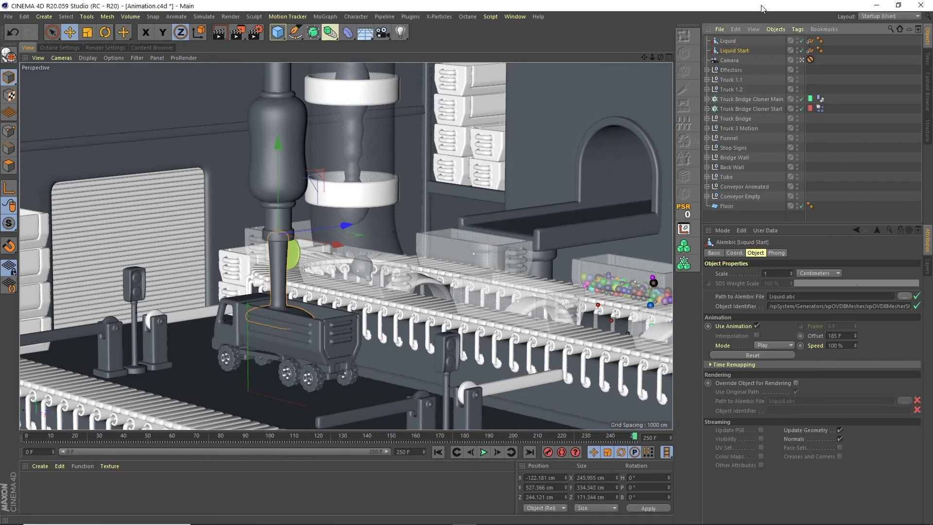
Rename the original Liquid object as Liquid End and move both liquid objects directly below Truck Bridge Cloner Start in the hierarchy
{"action": "double_click", "coordinate": [727, 42]}
{"action": "type", "text": "Liquid End"}
{"action": "key", "text": "Return"}
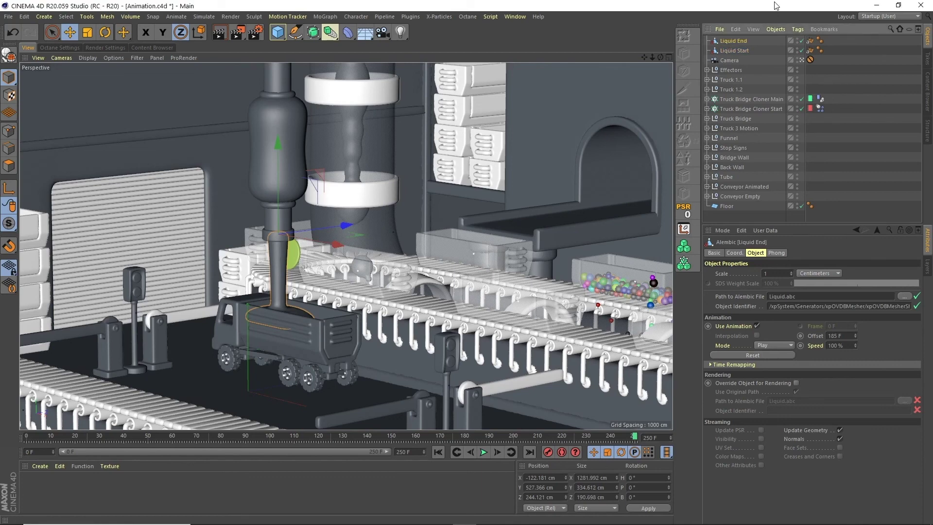
{"action": "left_click", "coordinate": [734, 41], "text": "shift"}
{"action": "left_click_drag", "start_coordinate": [734, 41], "coordinate": [756, 109]}
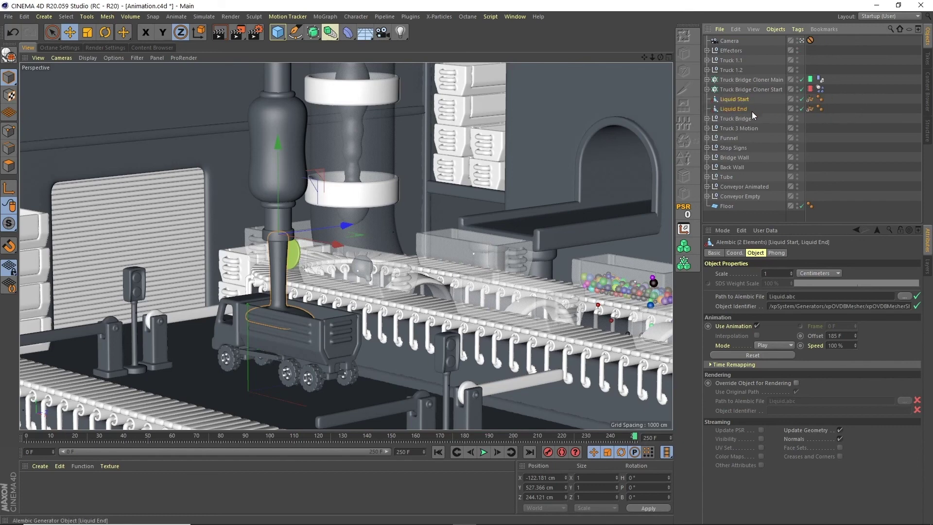
Set the Liquid Start object's Alembic animation offset to -65 F and play the animation to check the loop between frames 250 and 0
{"action": "left_click", "coordinate": [736, 99]}
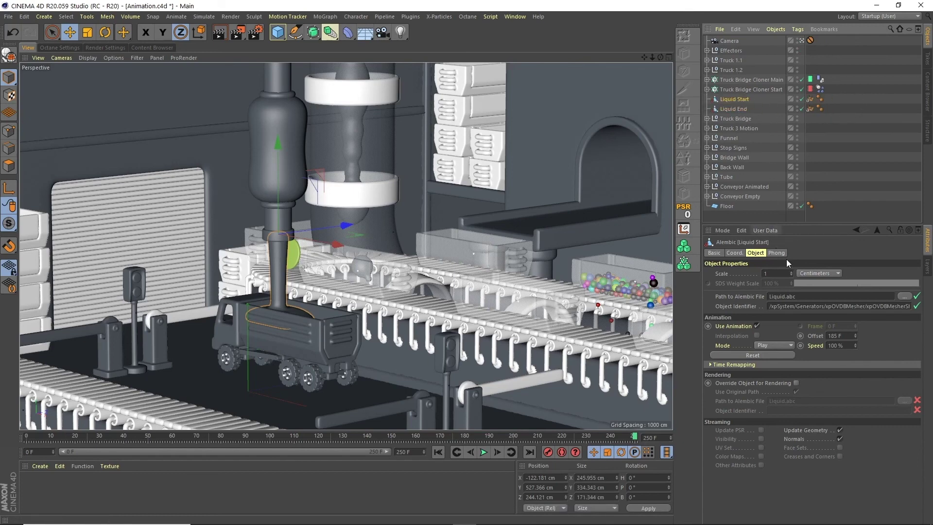
{"action": "double_click", "coordinate": [843, 335]}
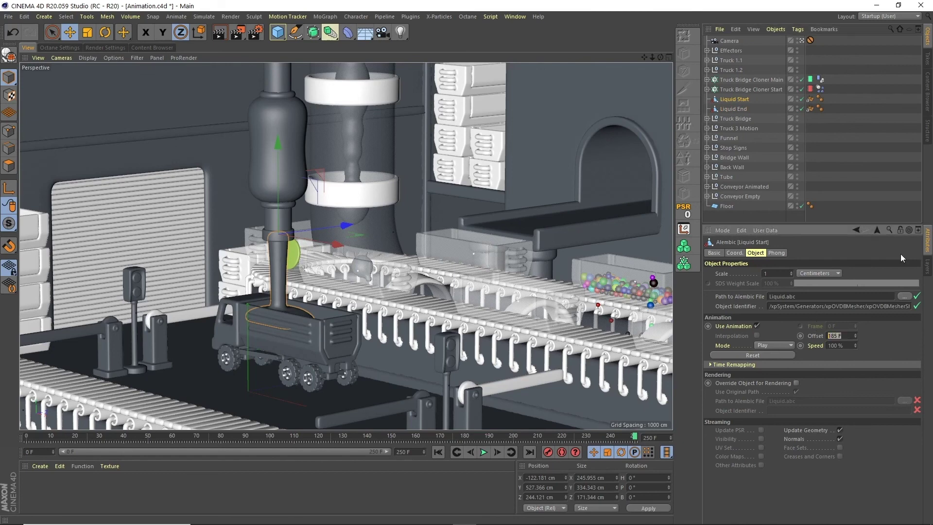
{"action": "type", "text": "-65"}
{"action": "key", "text": "Return"}
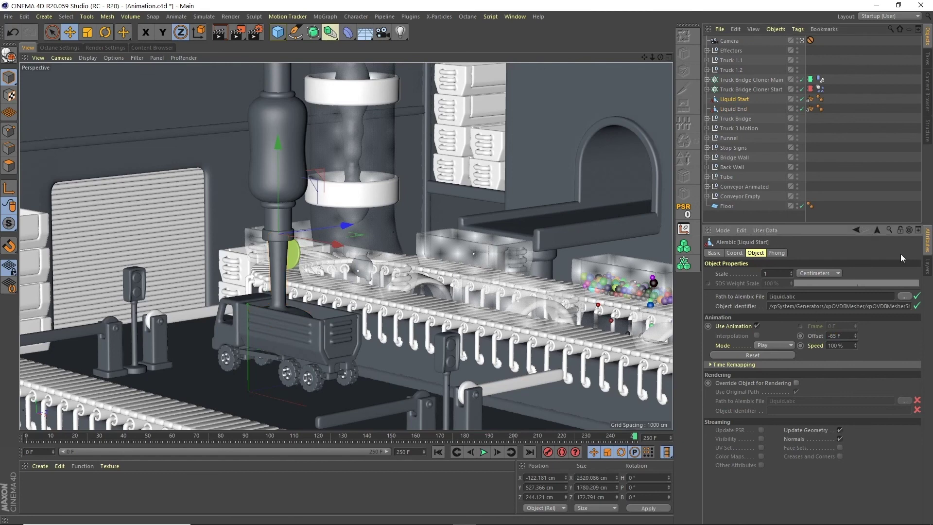
{"action": "left_click", "coordinate": [438, 452]}
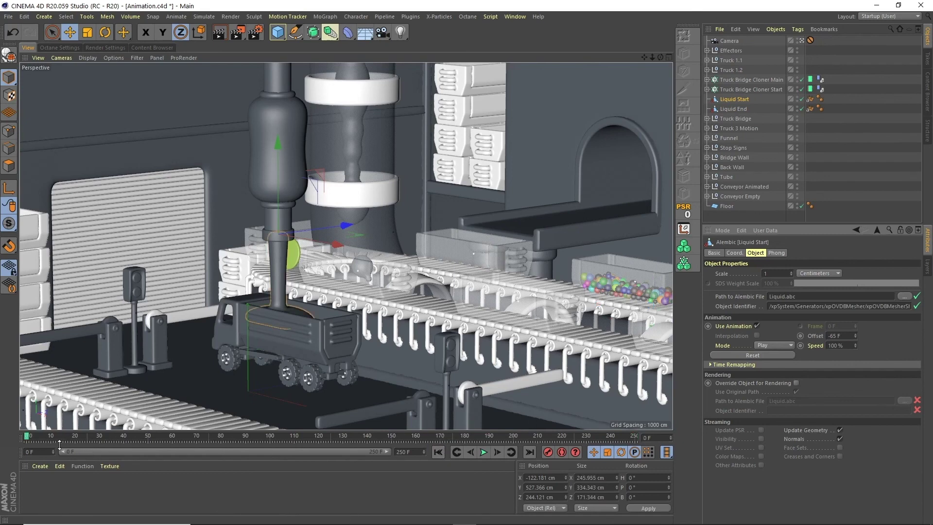
{"action": "left_click", "coordinate": [636, 438]}
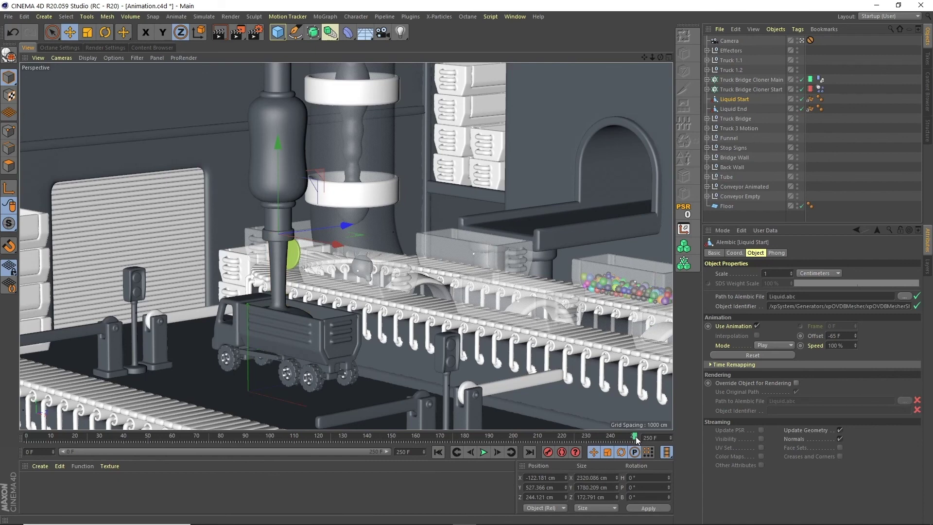
{"action": "left_click", "coordinate": [483, 452]}
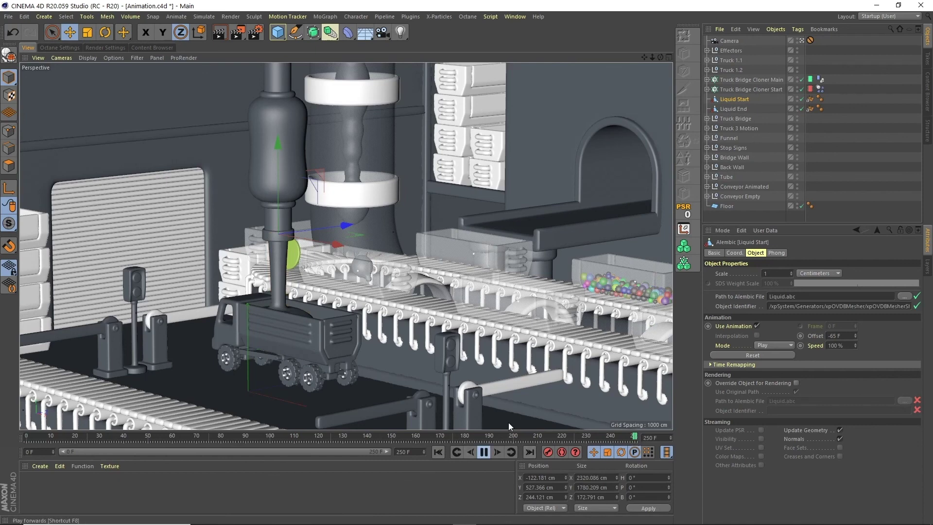
{"action": "left_click", "coordinate": [855, 200]}
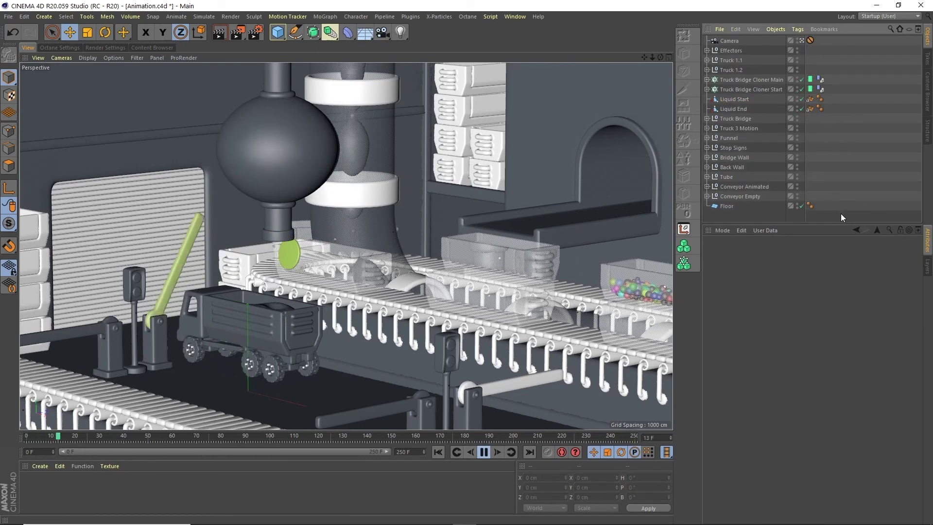